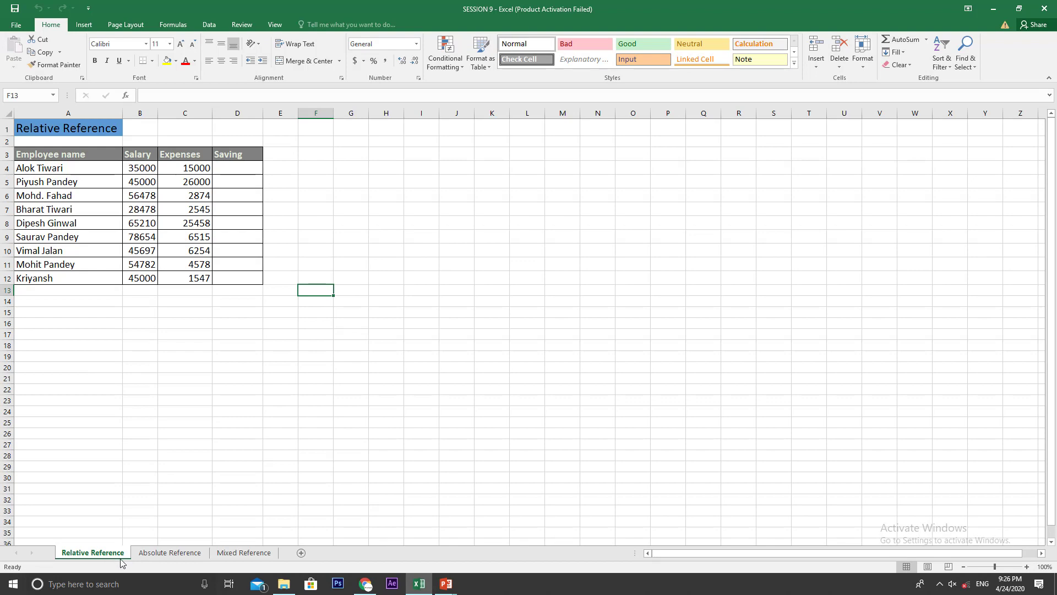
Step: Review the workbook's sheets and the Employee name, Salary, Expenses and Saving columns on the Relative Reference sheet
{"action": "key", "text": "ctrl+Page_Down"}
{"action": "key", "text": "ctrl+Page_Down"}
{"action": "left_click", "coordinate": [94, 553]}
{"action": "left_click", "coordinate": [118, 303]}
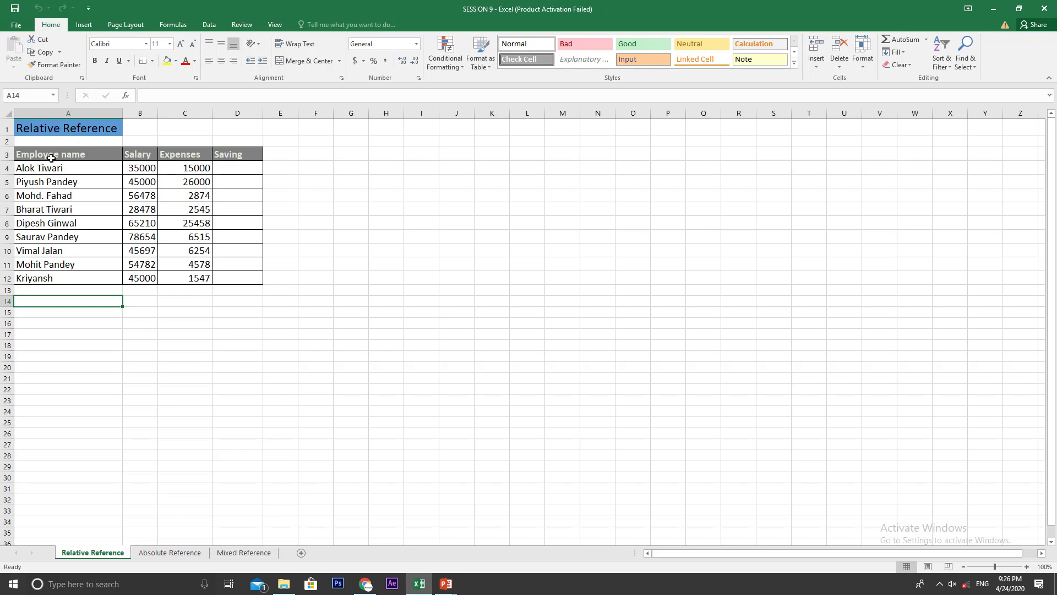
{"action": "left_click_drag", "start_coordinate": [40, 155], "coordinate": [223, 284]}
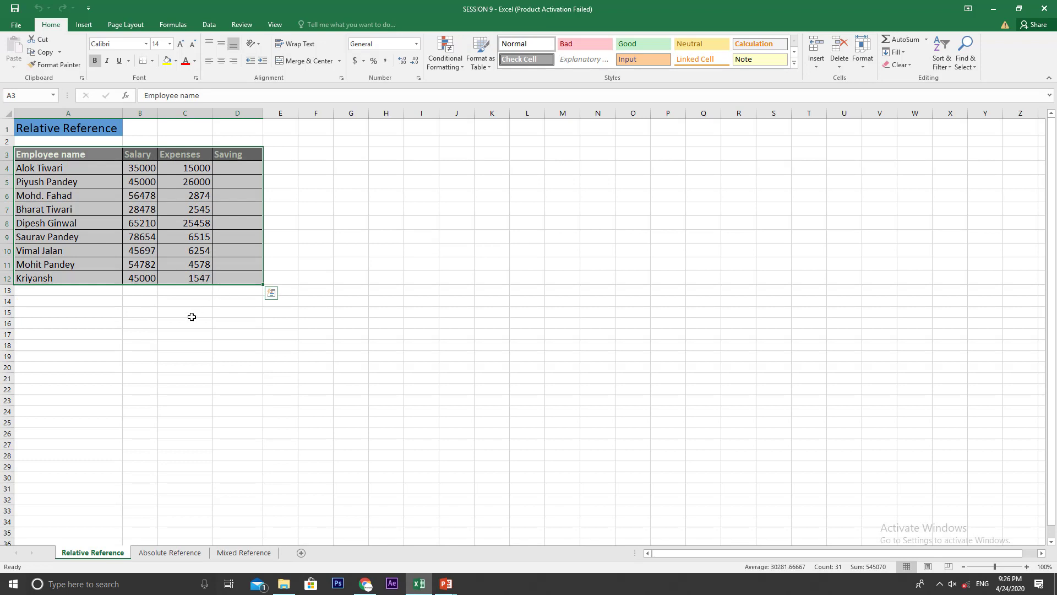
{"action": "left_click", "coordinate": [91, 170]}
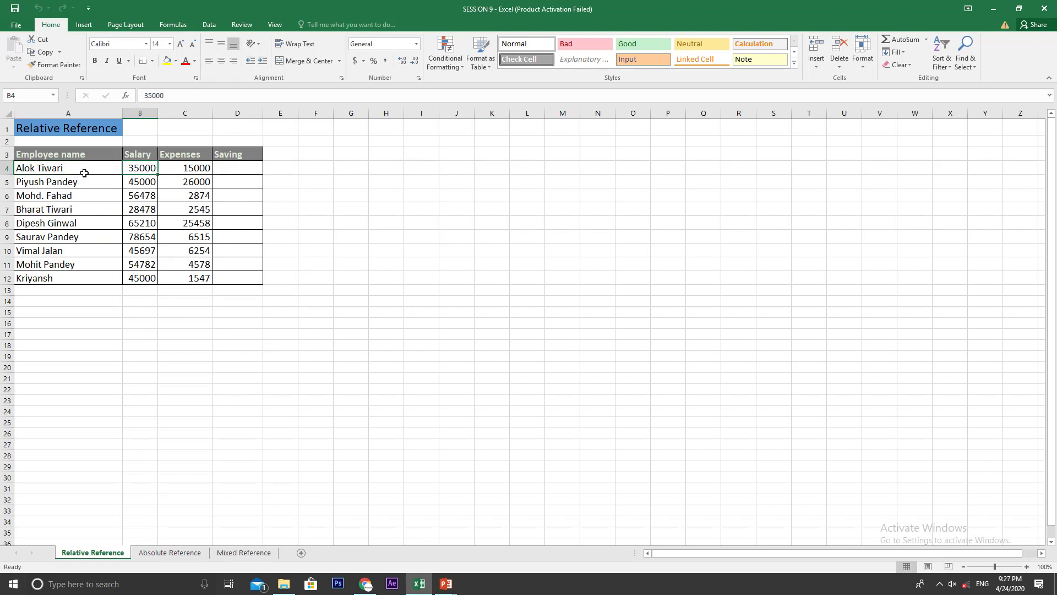
{"action": "left_click", "coordinate": [141, 171]}
{"action": "left_click", "coordinate": [186, 167]}
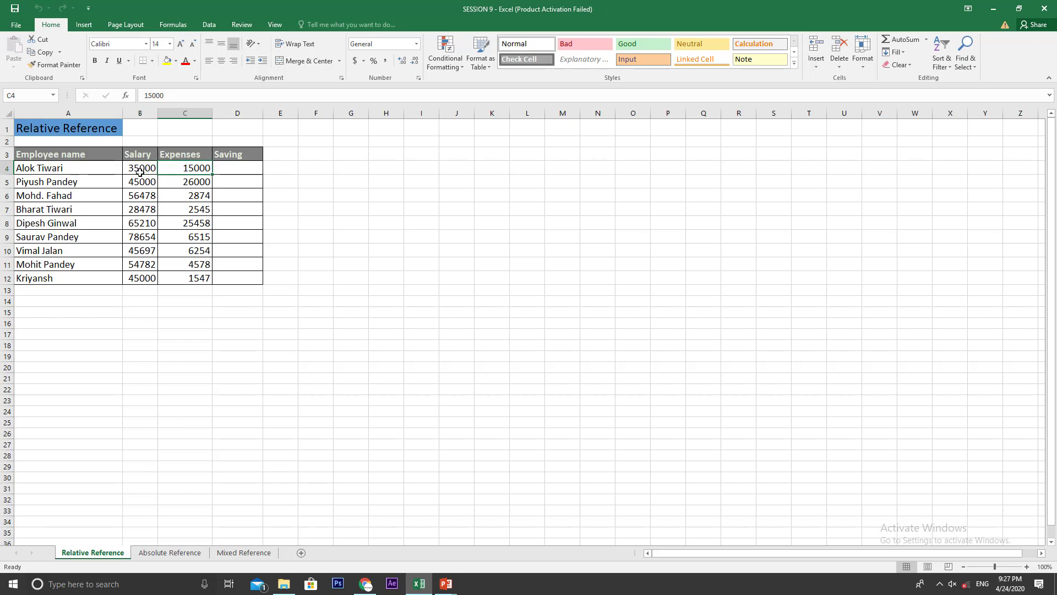
{"action": "left_click", "coordinate": [229, 168]}
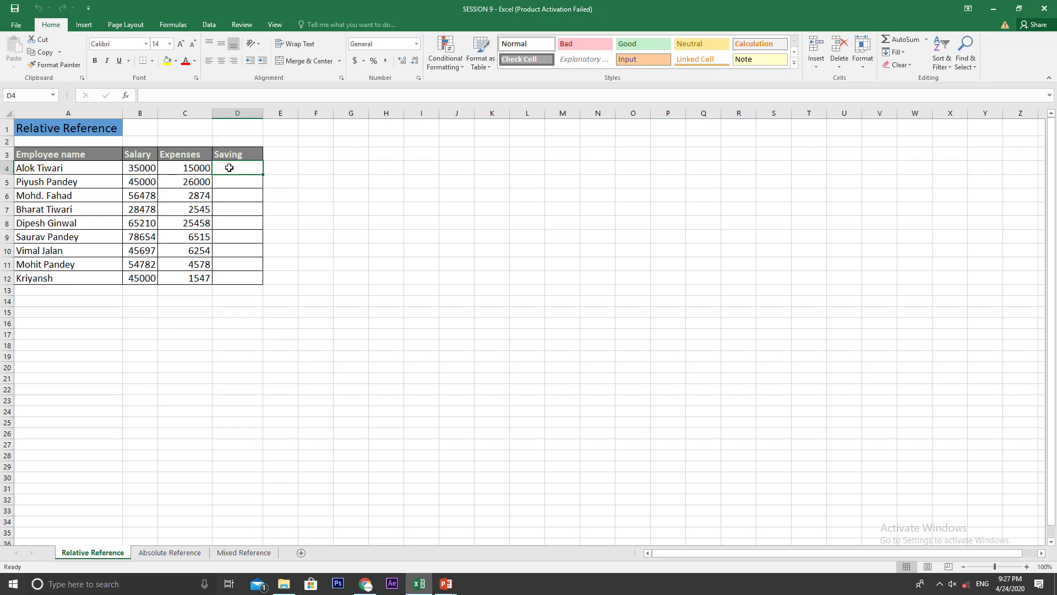
{"action": "left_click", "coordinate": [143, 171]}
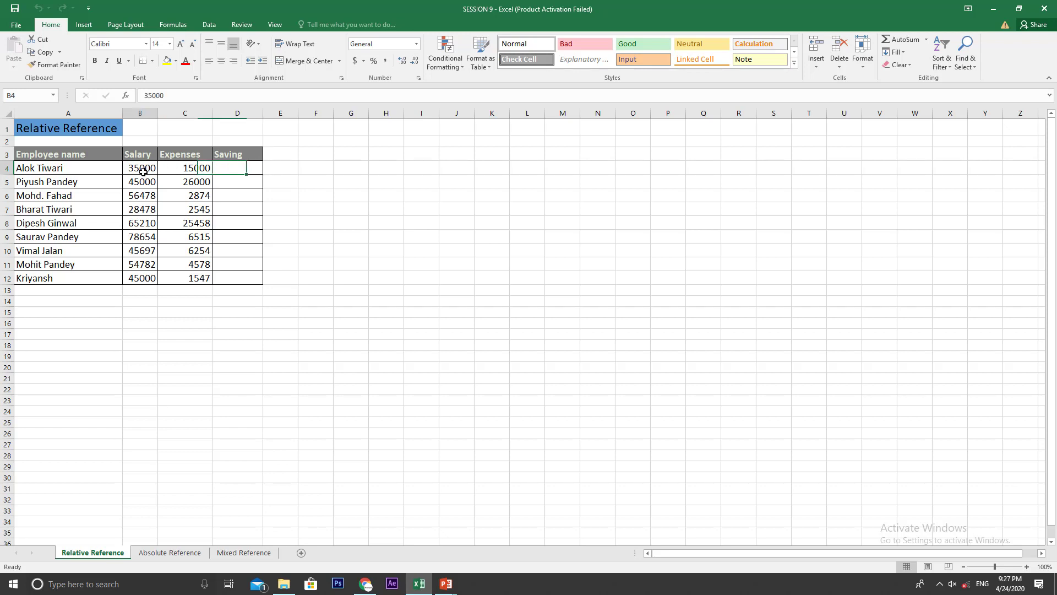
{"action": "left_click", "coordinate": [181, 171]}
Step: Calculate the first employee's saving in D4 with the formula =B4-C4
{"action": "left_click", "coordinate": [229, 171]}
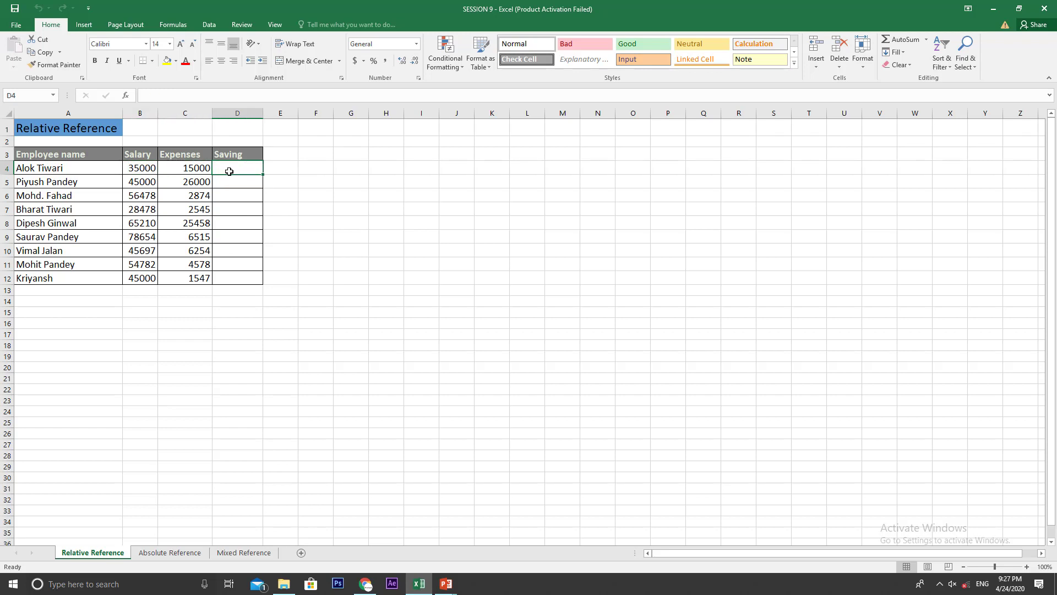
{"action": "type", "text": "="}
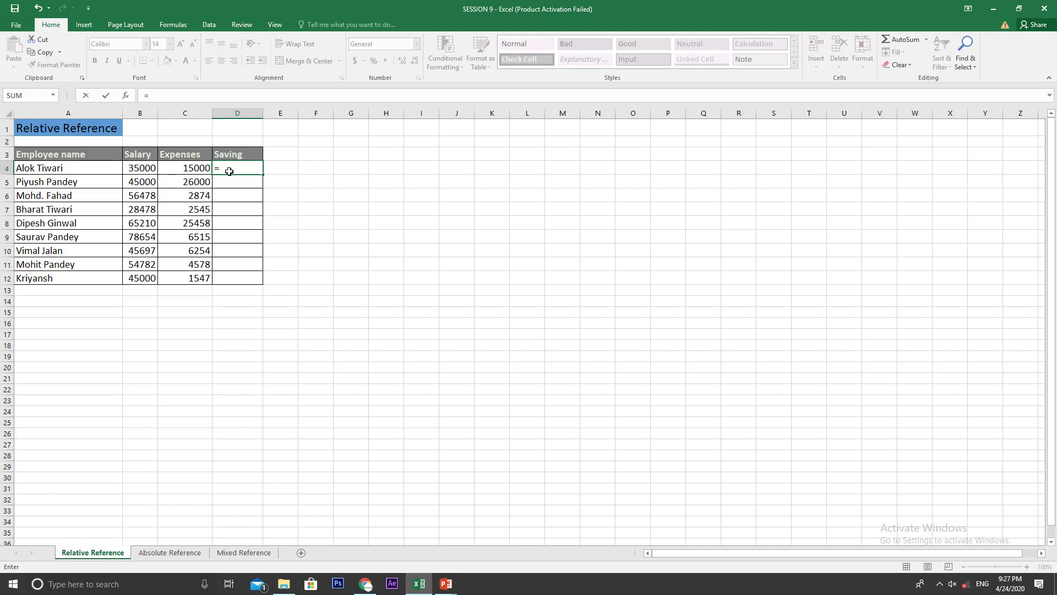
{"action": "left_click", "coordinate": [150, 168]}
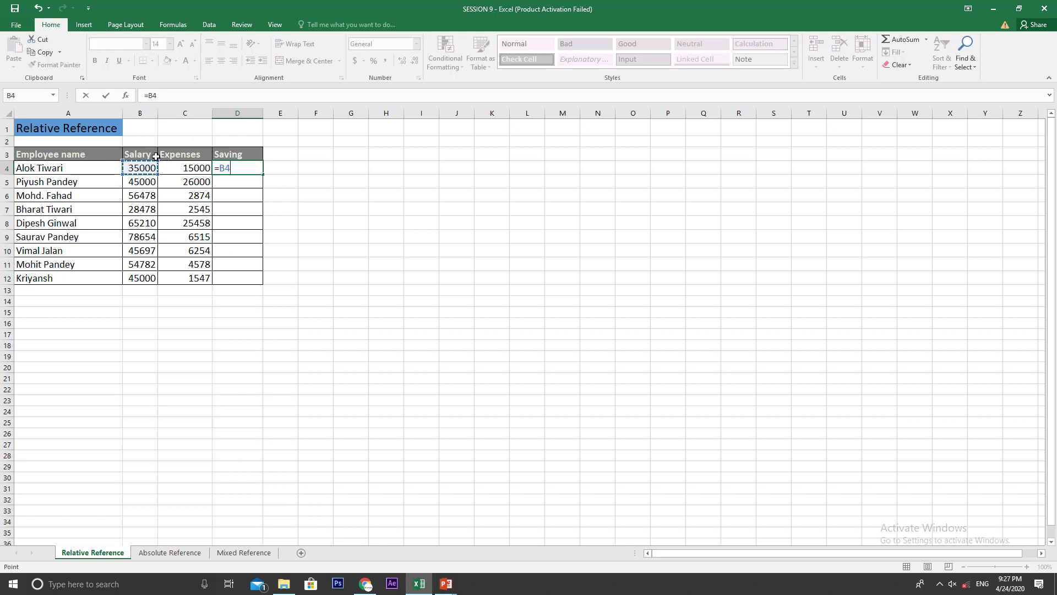
{"action": "type", "text": "-"}
{"action": "left_click", "coordinate": [188, 170]}
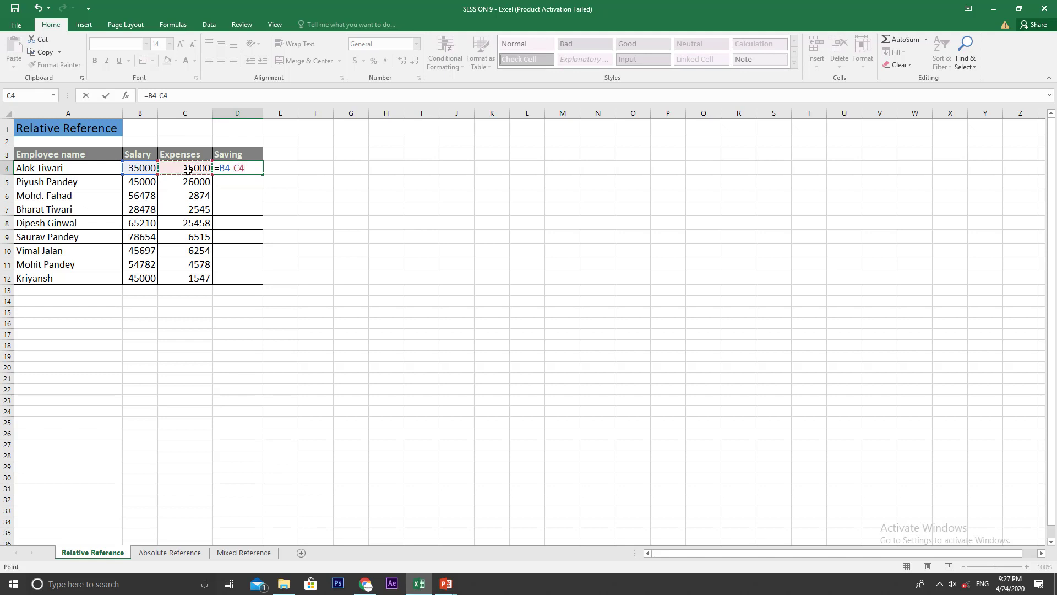
{"action": "key", "text": "Return"}
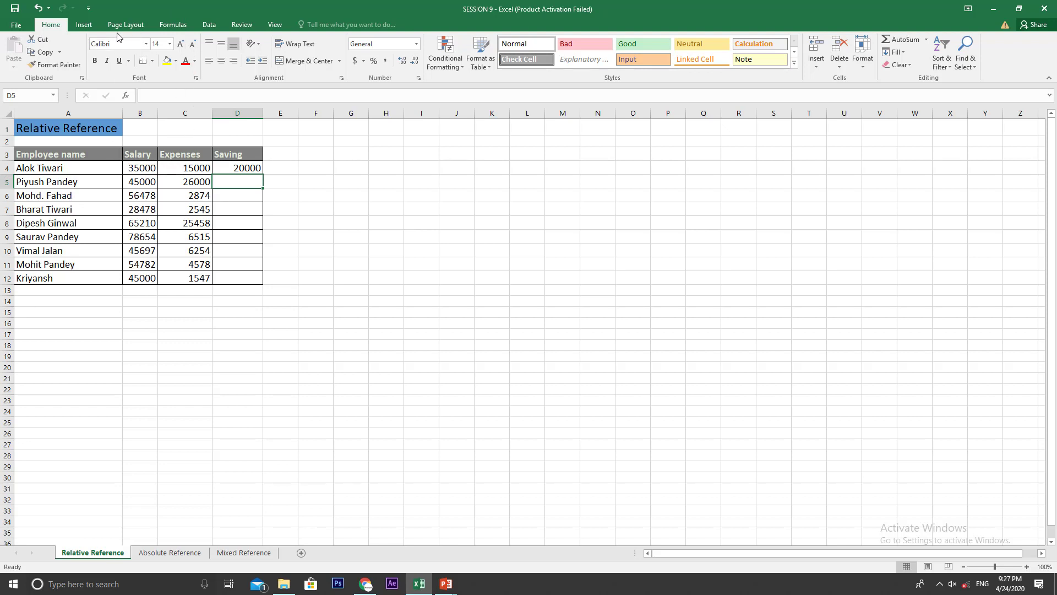
Step: Show the sheet's formulas instead of results and inspect the Saving formula in D4
{"action": "left_click", "coordinate": [174, 25]}
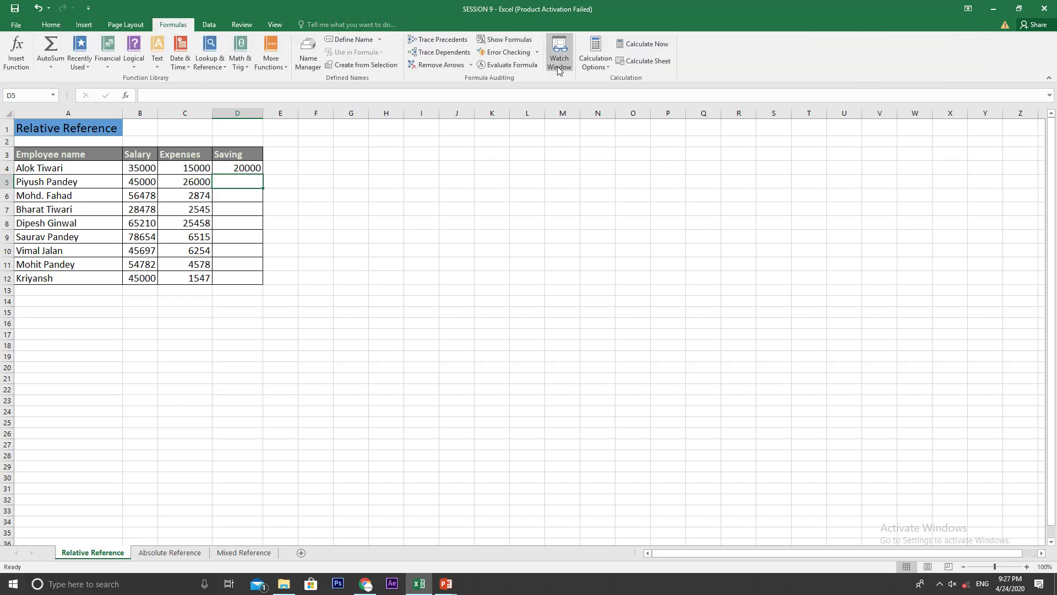
{"action": "left_click", "coordinate": [512, 43]}
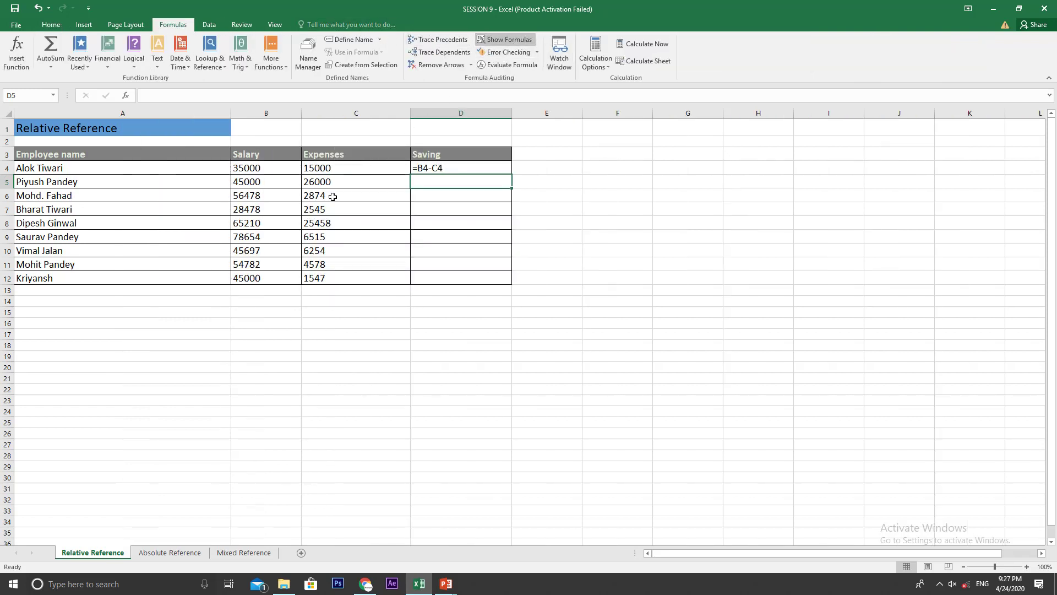
{"action": "left_click", "coordinate": [462, 389]}
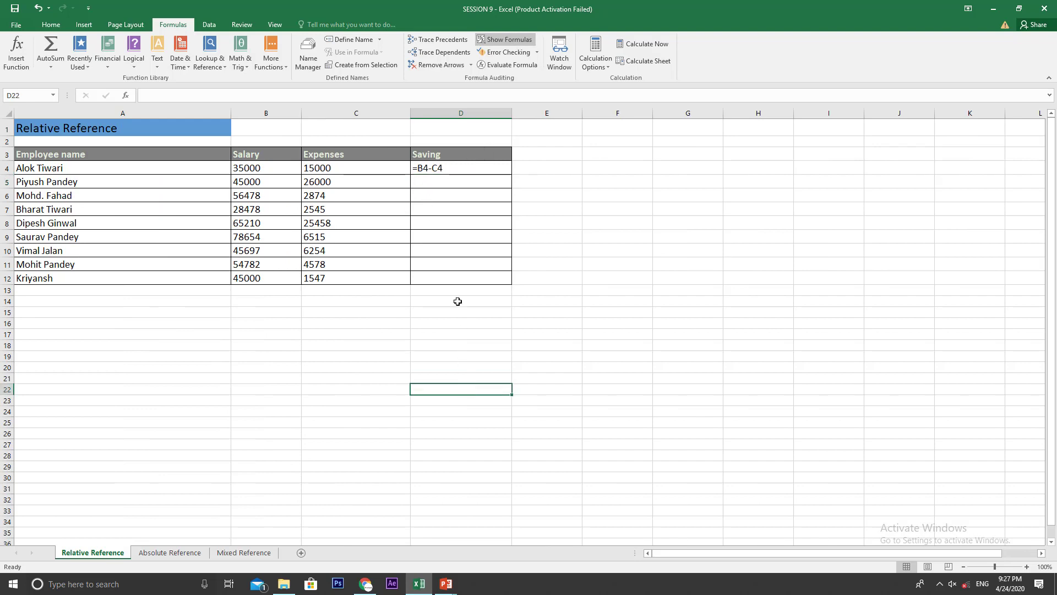
{"action": "double_click", "coordinate": [439, 169]}
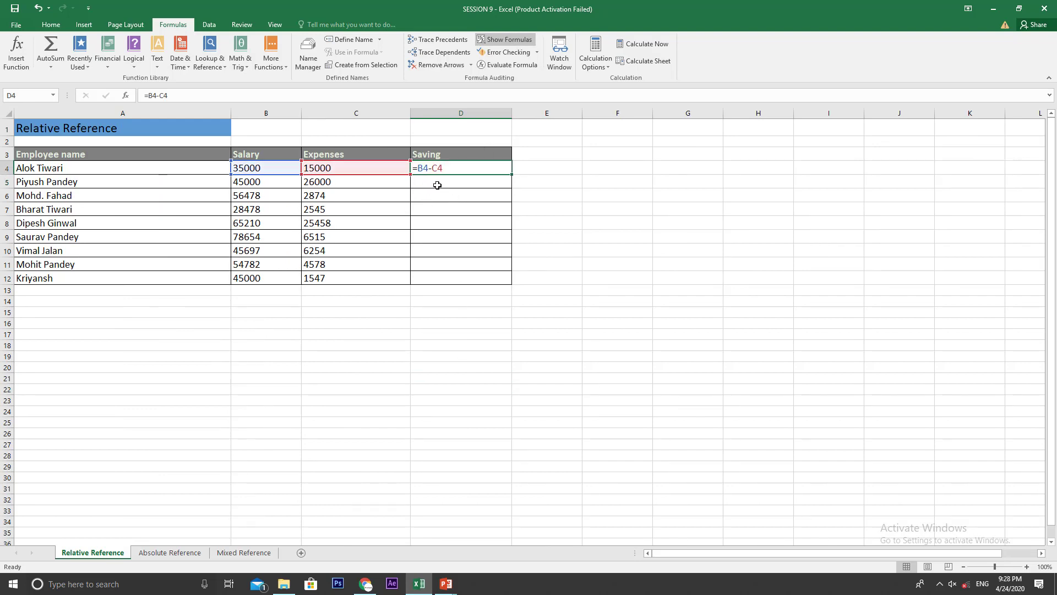
{"action": "key", "text": "Escape"}
Step: Try copying the Saving formula from D4 into D5:D12, and undo the paste
{"action": "key", "text": "ctrl+c"}
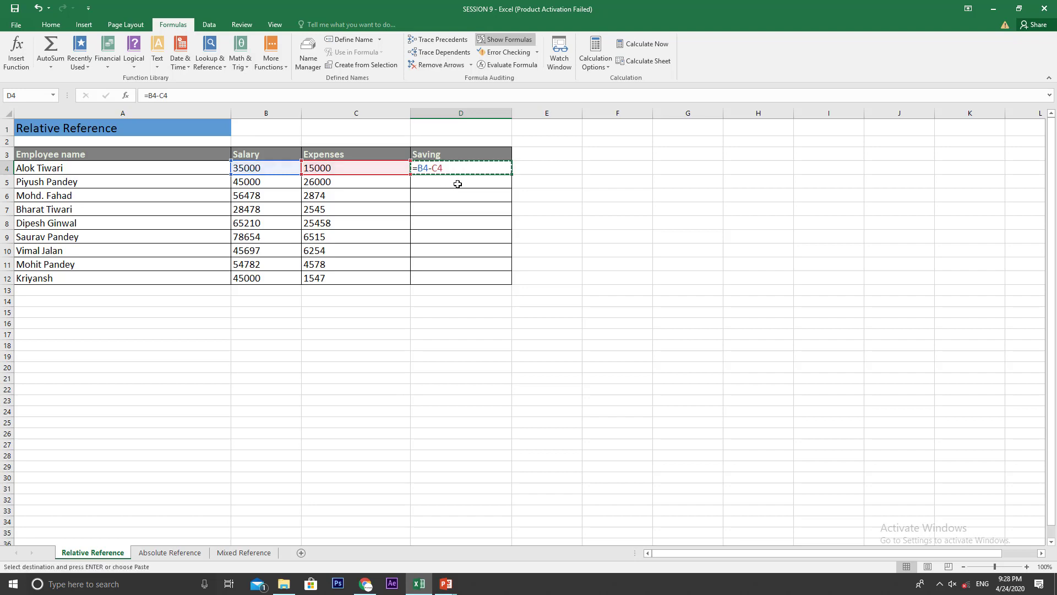
{"action": "left_click_drag", "start_coordinate": [455, 180], "coordinate": [465, 279]}
{"action": "key", "text": "ctrl+v"}
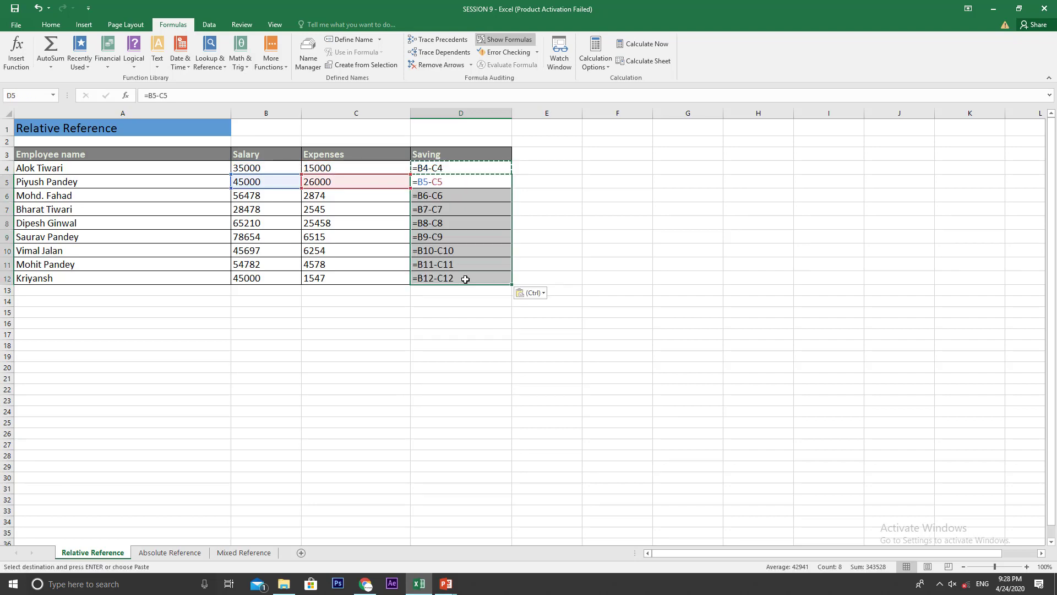
{"action": "key", "text": "Escape"}
{"action": "key", "text": "ctrl+z"}
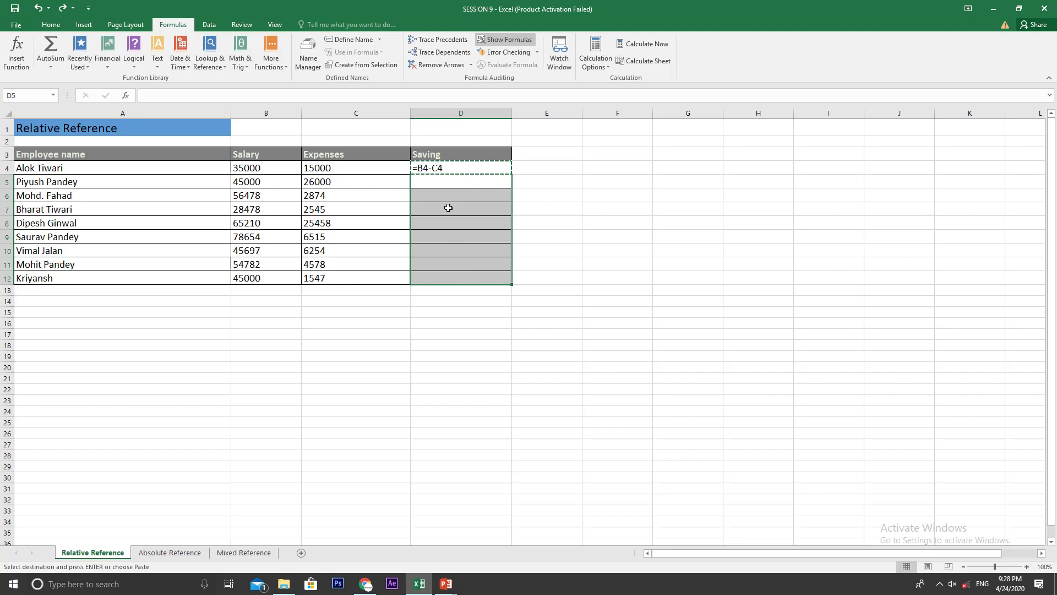
{"action": "key", "text": "Escape"}
Step: Try filling the Saving formula from D4 down through D12, and undo the fill
{"action": "left_click", "coordinate": [510, 169]}
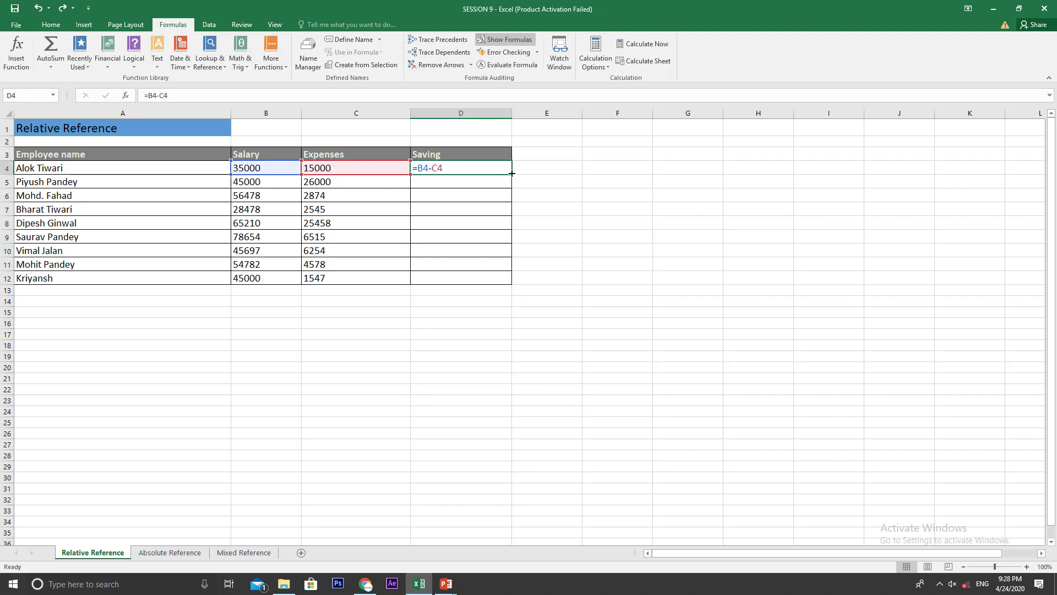
{"action": "left_click_drag", "start_coordinate": [511, 175], "coordinate": [511, 283]}
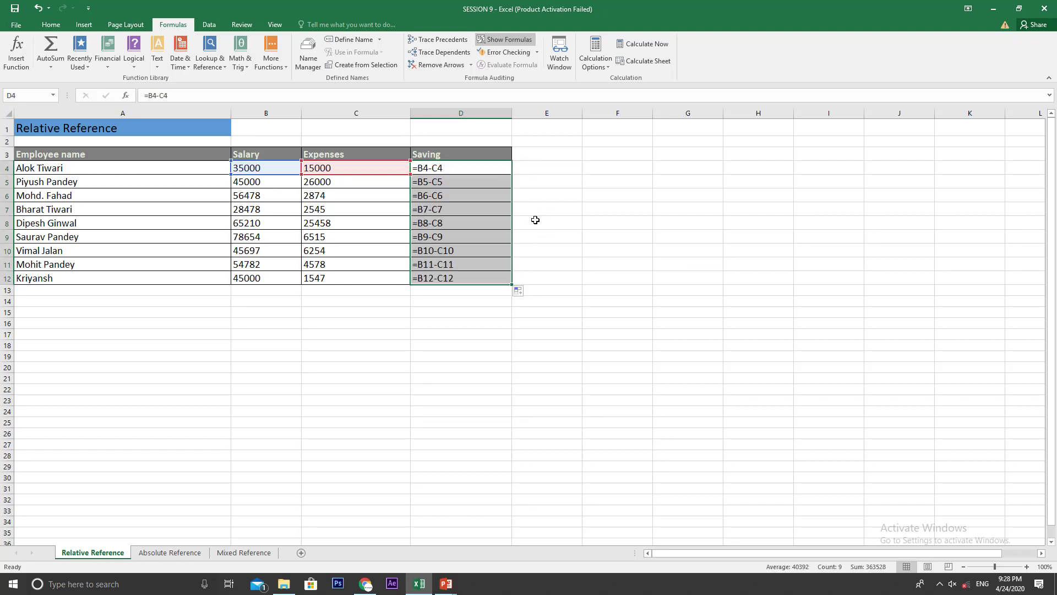
{"action": "key", "text": "ctrl+z"}
Step: Switch the sheet back to showing results and copy the Saving formula from D4 into D5:D12
{"action": "left_click", "coordinate": [486, 41]}
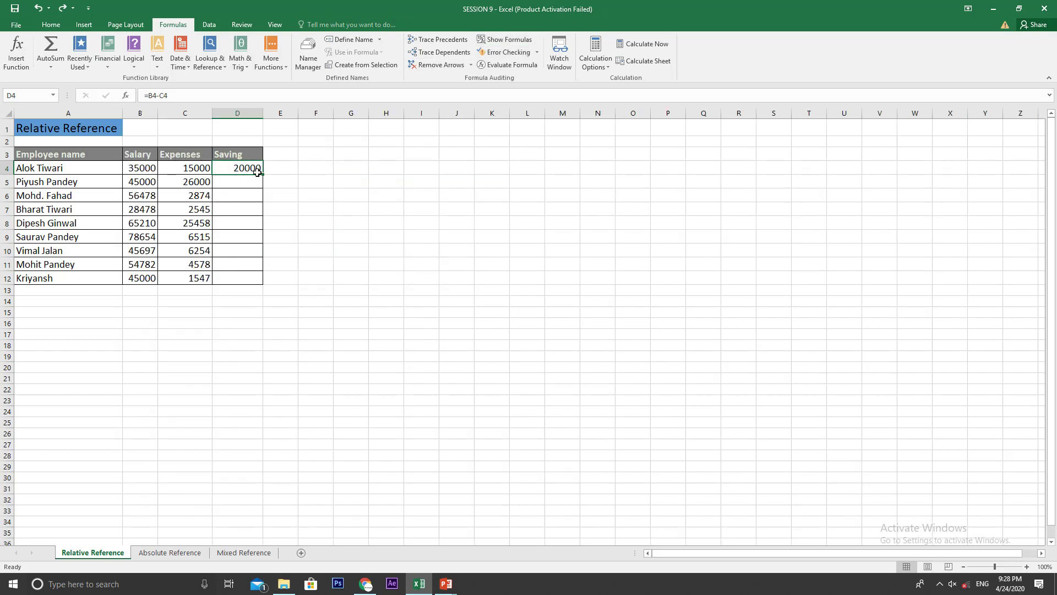
{"action": "key", "text": "ctrl+c"}
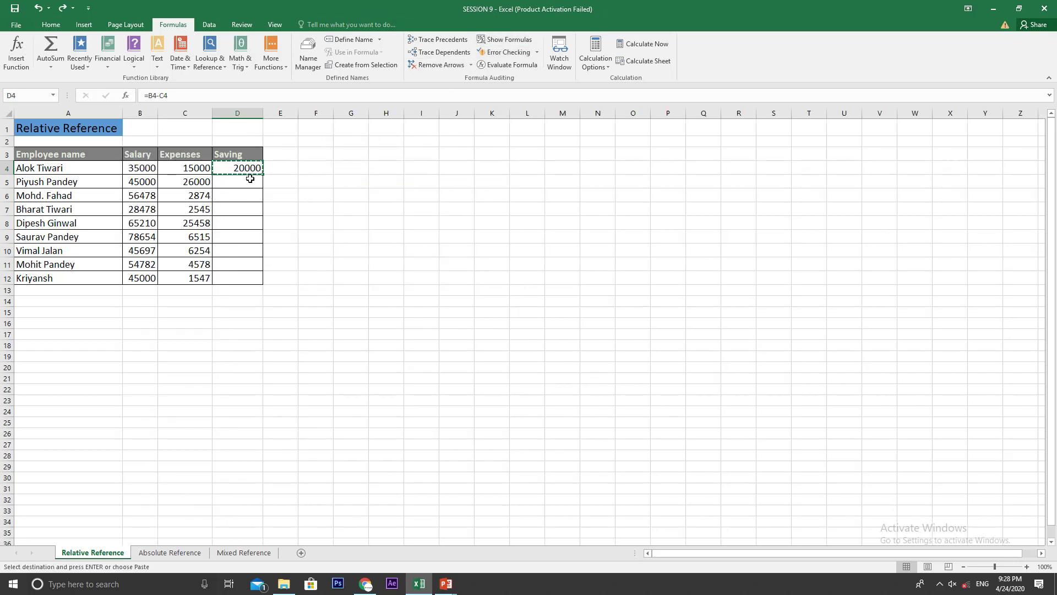
{"action": "left_click_drag", "start_coordinate": [248, 181], "coordinate": [252, 280]}
{"action": "key", "text": "ctrl+v"}
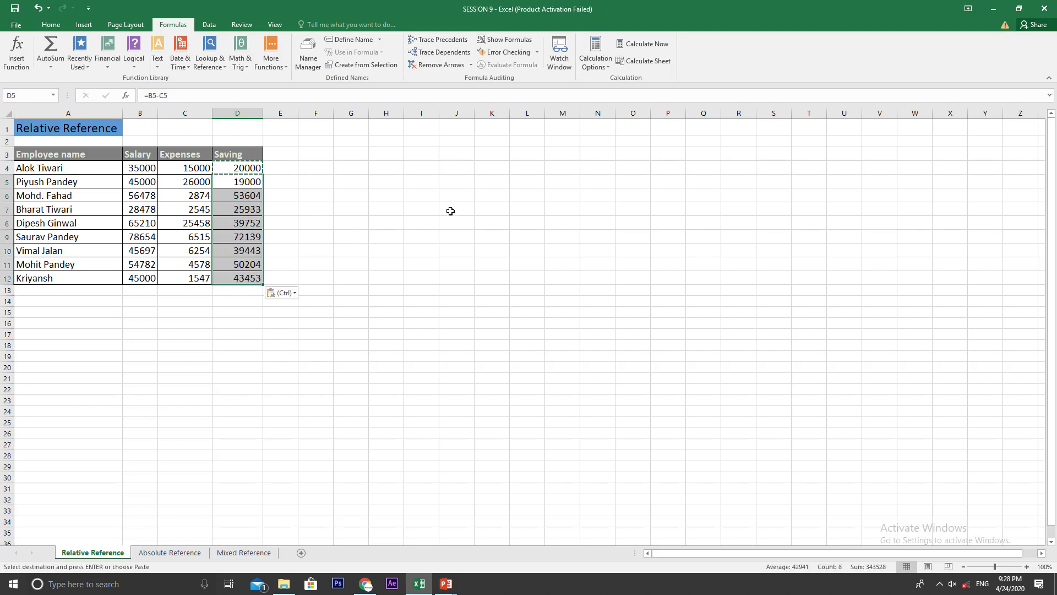
{"action": "left_click", "coordinate": [457, 209]}
{"action": "key", "text": "Escape"}
Step: Examine the formulas down the Saving column, along with the salary and expenses cells that D4 refers to
{"action": "left_click", "coordinate": [246, 170]}
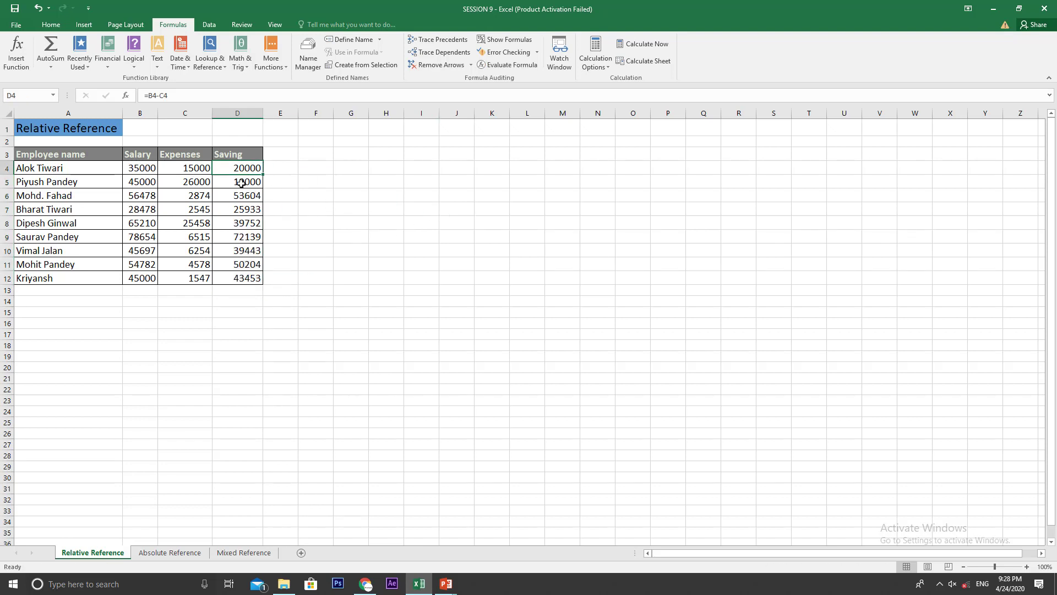
{"action": "left_click", "coordinate": [248, 182]}
{"action": "left_click", "coordinate": [245, 211]}
{"action": "left_click", "coordinate": [239, 236]}
{"action": "left_click", "coordinate": [238, 250]}
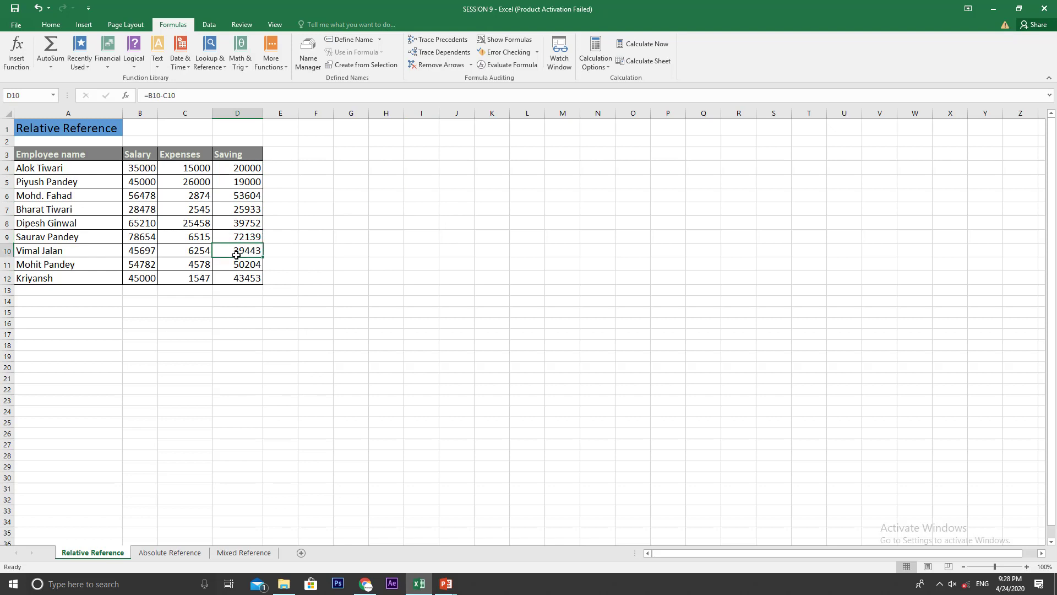
{"action": "left_click", "coordinate": [237, 265]}
{"action": "left_click", "coordinate": [237, 279]}
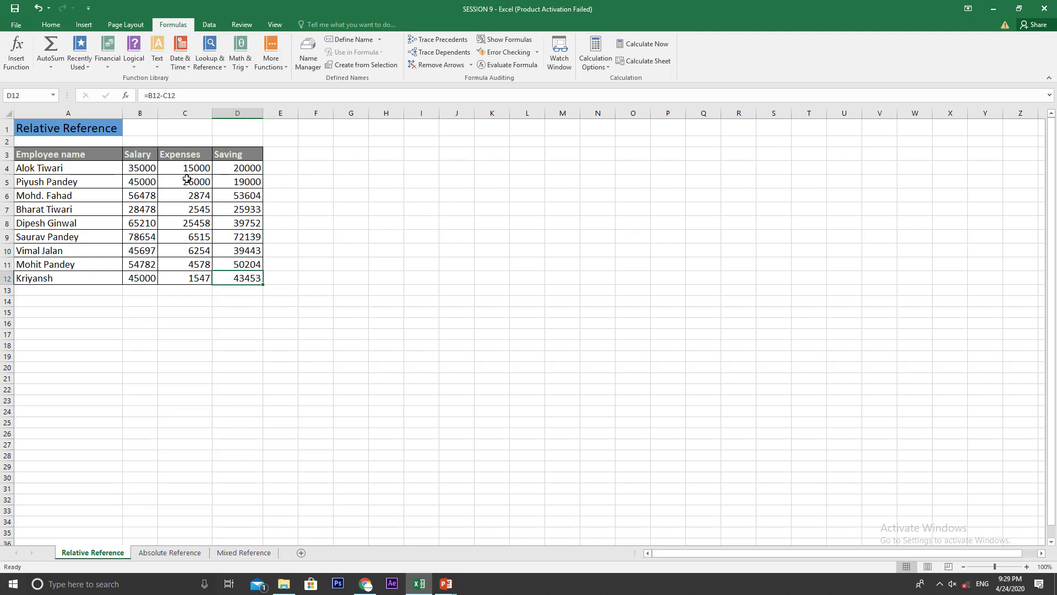
{"action": "left_click", "coordinate": [143, 168]}
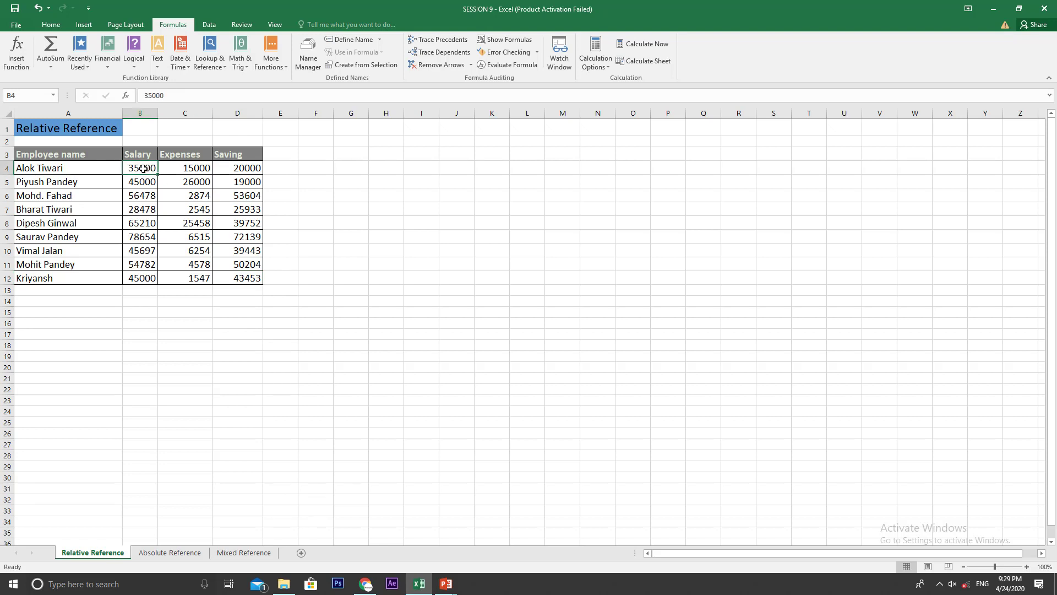
{"action": "left_click", "coordinate": [176, 170]}
{"action": "left_click", "coordinate": [241, 174]}
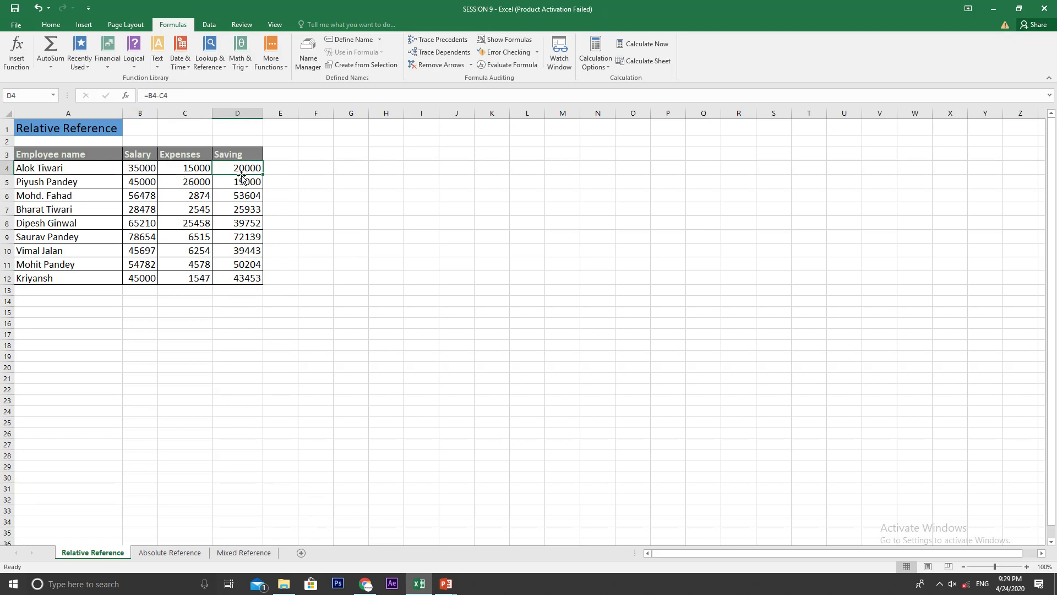
Step: Show the sheet's formulas again and refill the Saving formula from D4 down through D12
{"action": "left_click", "coordinate": [478, 40]}
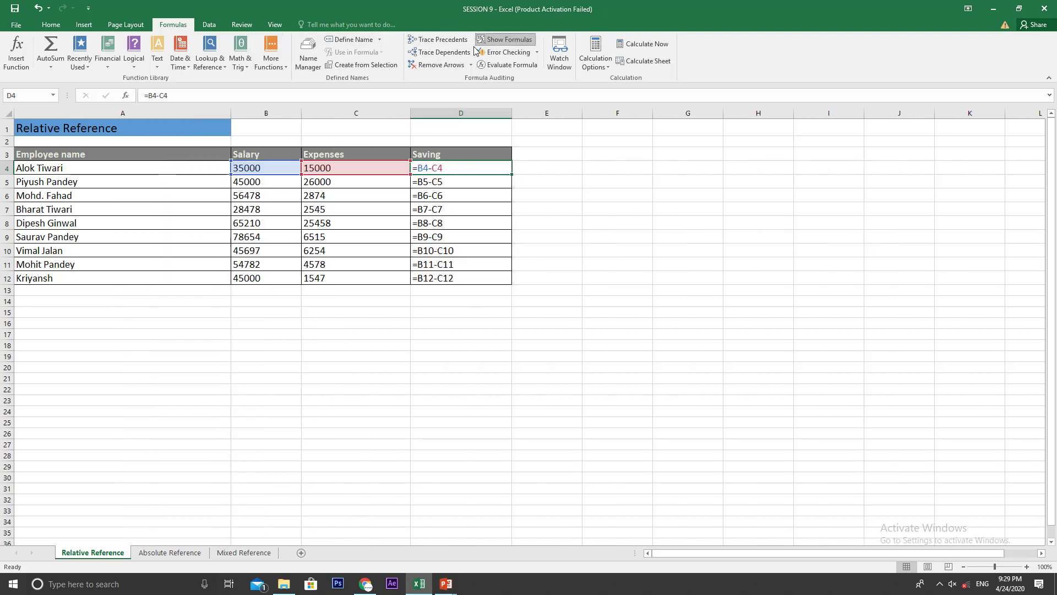
{"action": "left_click", "coordinate": [732, 181]}
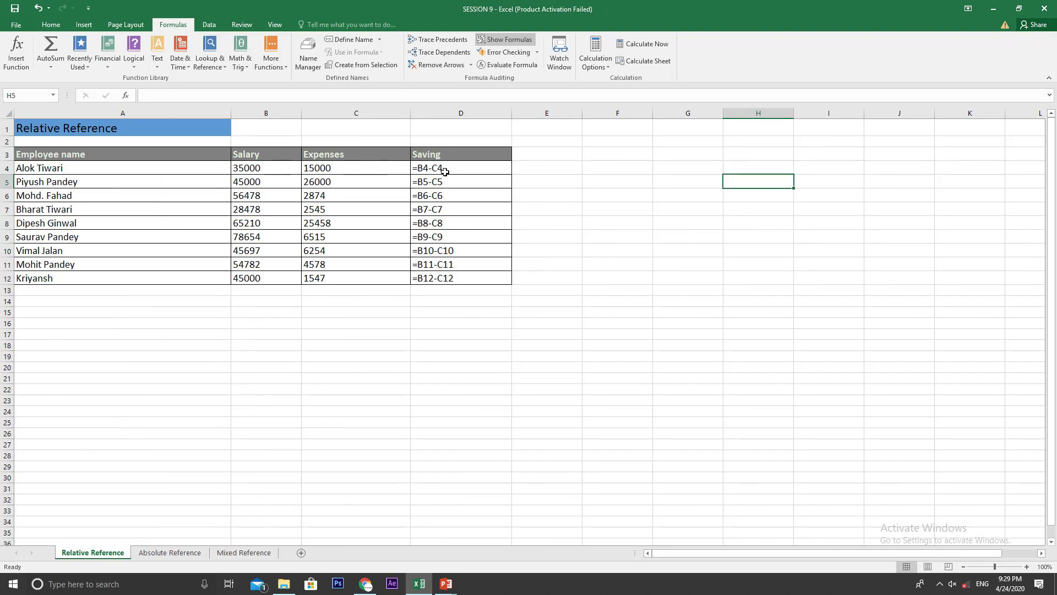
{"action": "left_click", "coordinate": [462, 170]}
{"action": "left_click_drag", "start_coordinate": [512, 174], "coordinate": [498, 286]}
Step: Compare the row numbers of the employee records with the cell references in their Saving formulas
{"action": "left_click", "coordinate": [473, 194]}
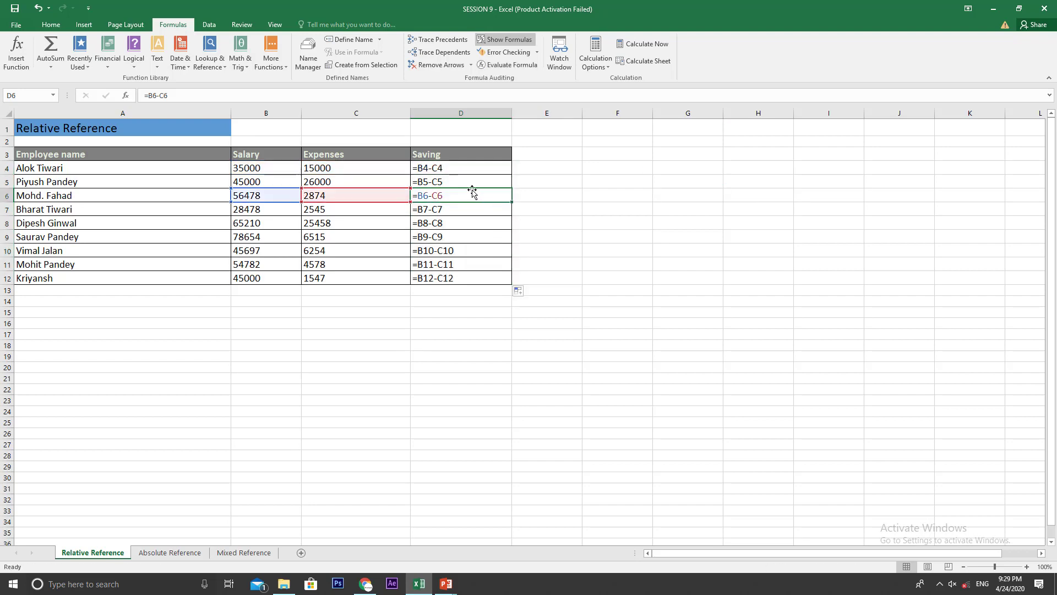
{"action": "left_click", "coordinate": [464, 185]}
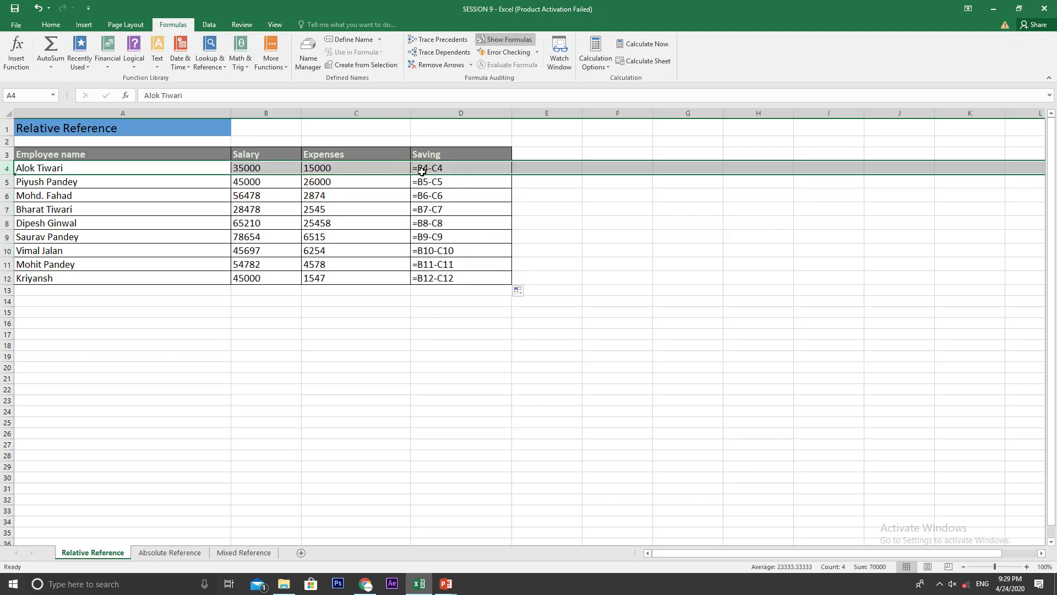
{"action": "left_click", "coordinate": [7, 182]}
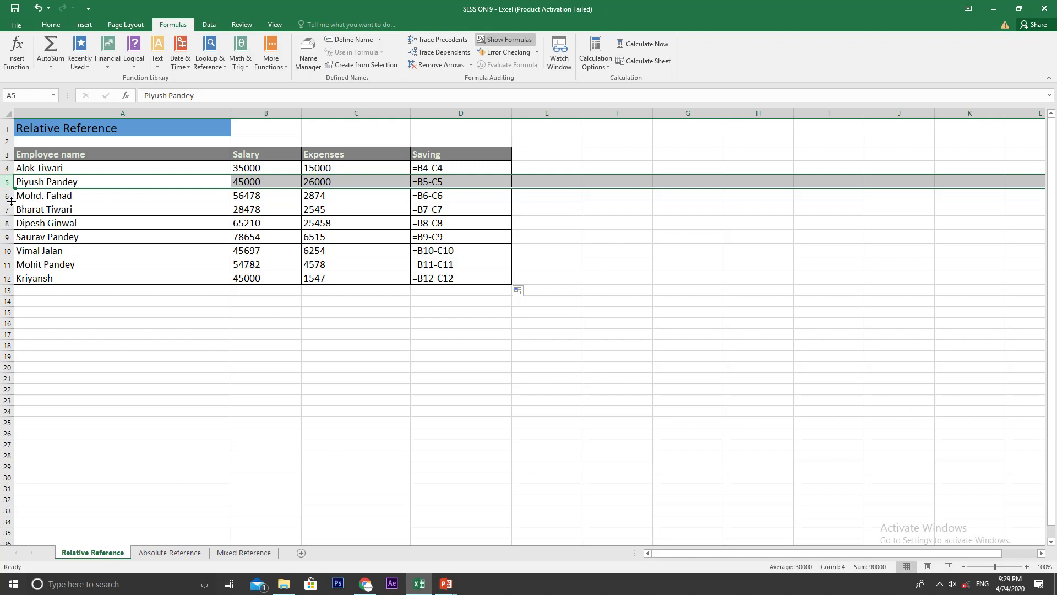
{"action": "left_click", "coordinate": [3, 195]}
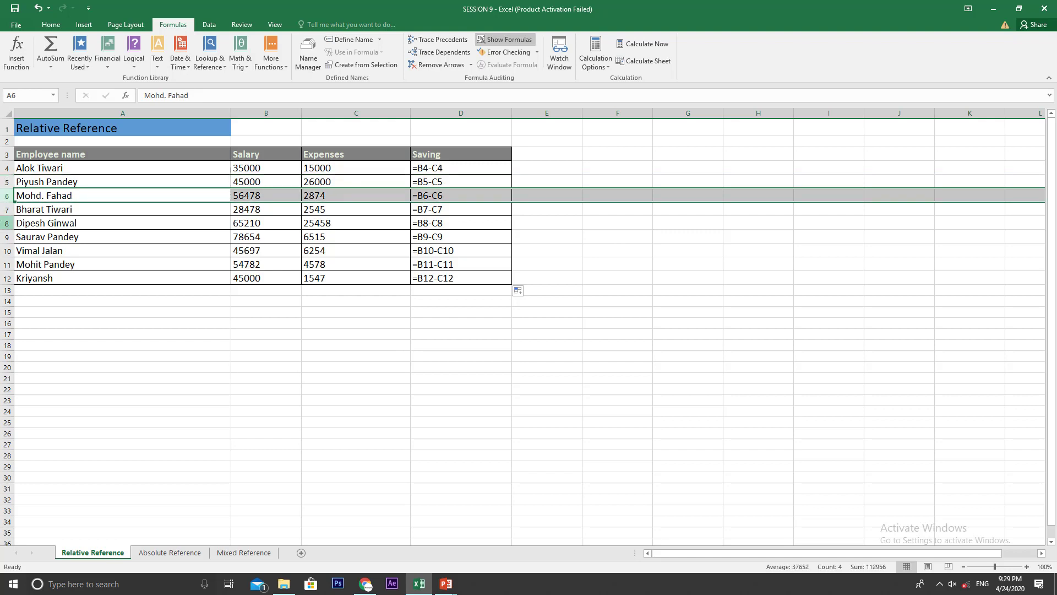
{"action": "left_click", "coordinate": [7, 237]}
{"action": "left_click", "coordinate": [6, 250]}
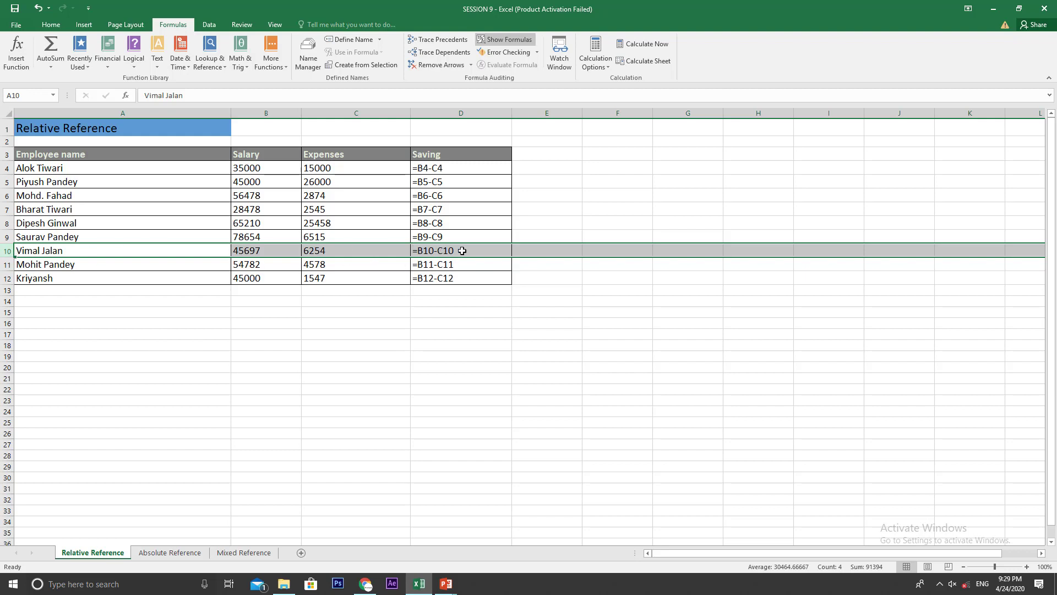
Step: Examine the Saving formulas in D4 and D5 and check rows 5 to 11 for how each formula refers to its own row
{"action": "left_click", "coordinate": [457, 174]}
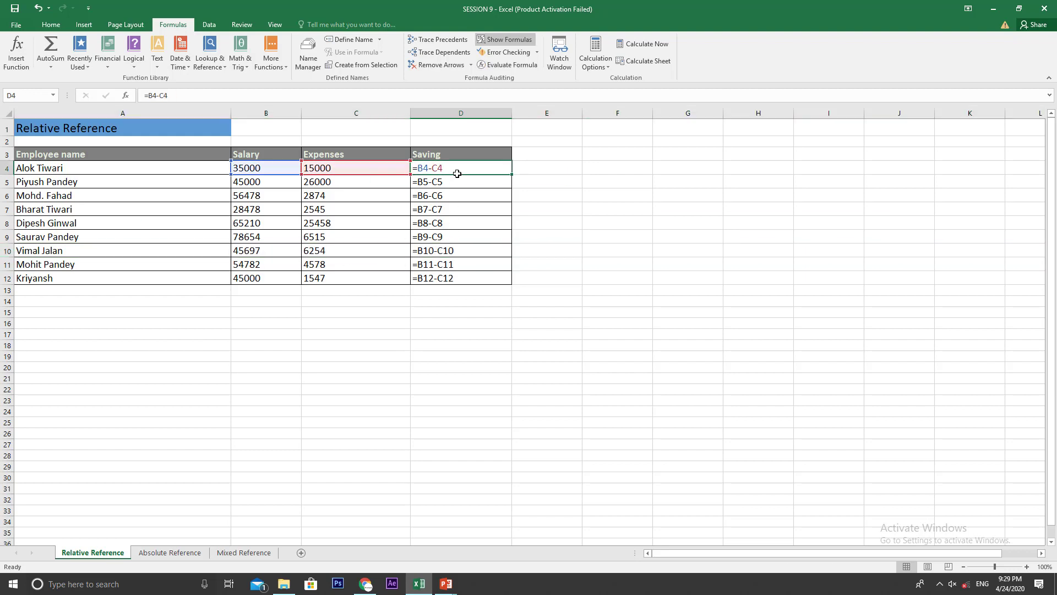
{"action": "left_click", "coordinate": [456, 182]}
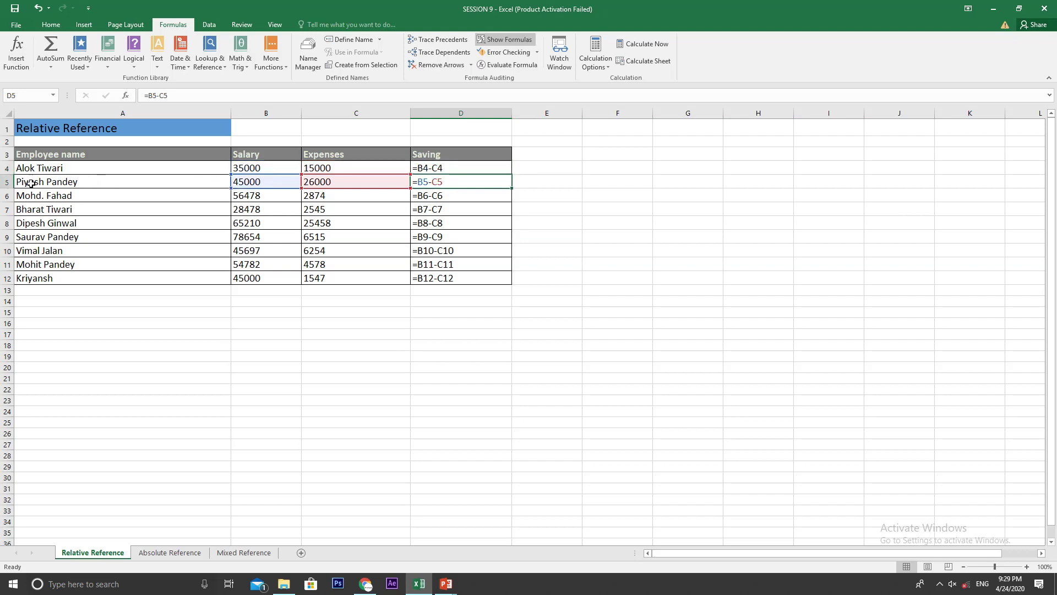
{"action": "left_click", "coordinate": [6, 181]}
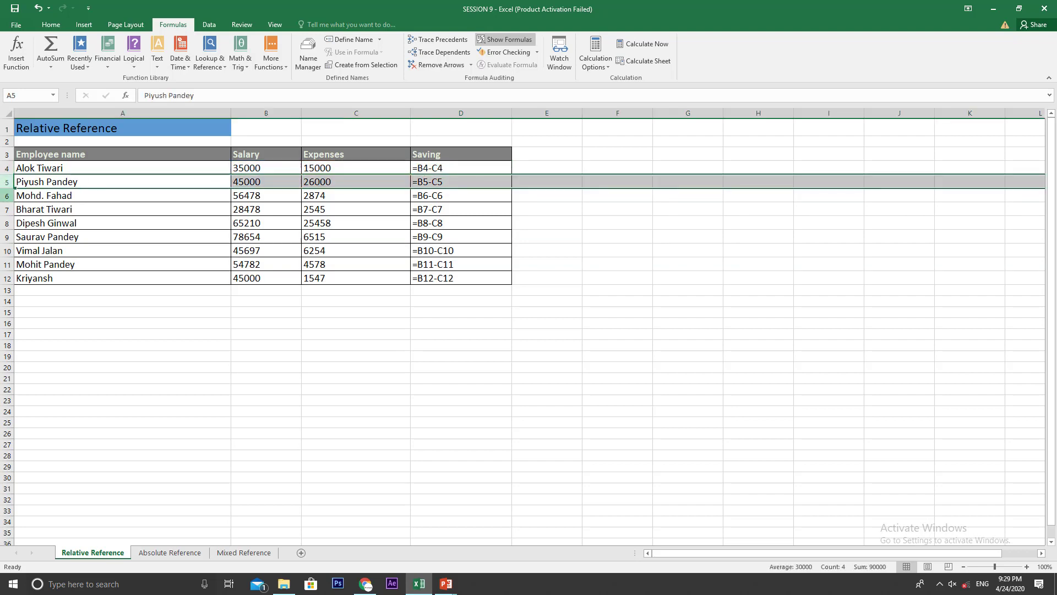
{"action": "left_click", "coordinate": [5, 196]}
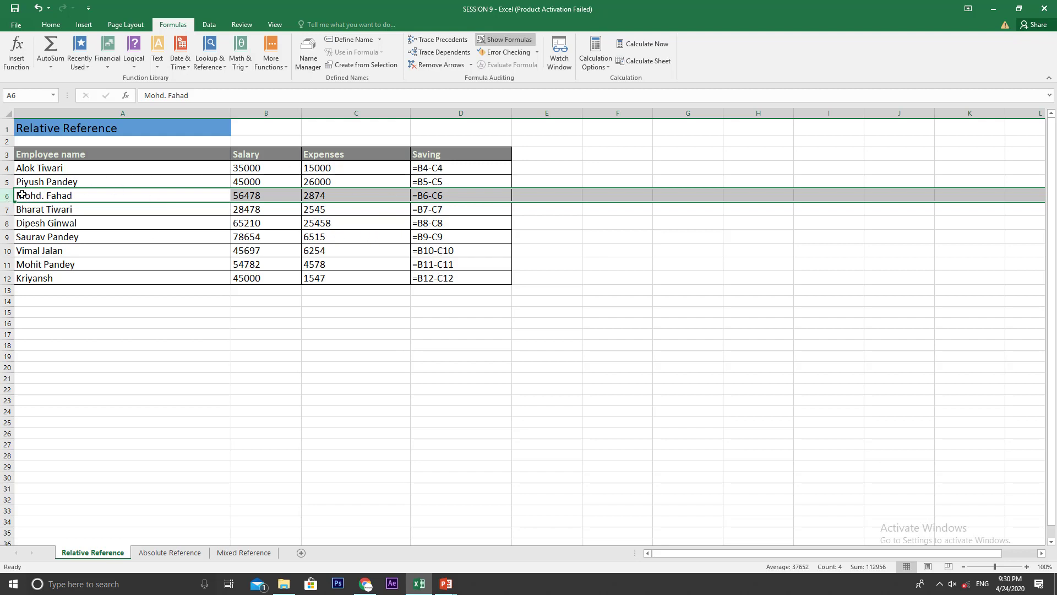
{"action": "left_click", "coordinate": [6, 209]}
{"action": "left_click", "coordinate": [6, 222]}
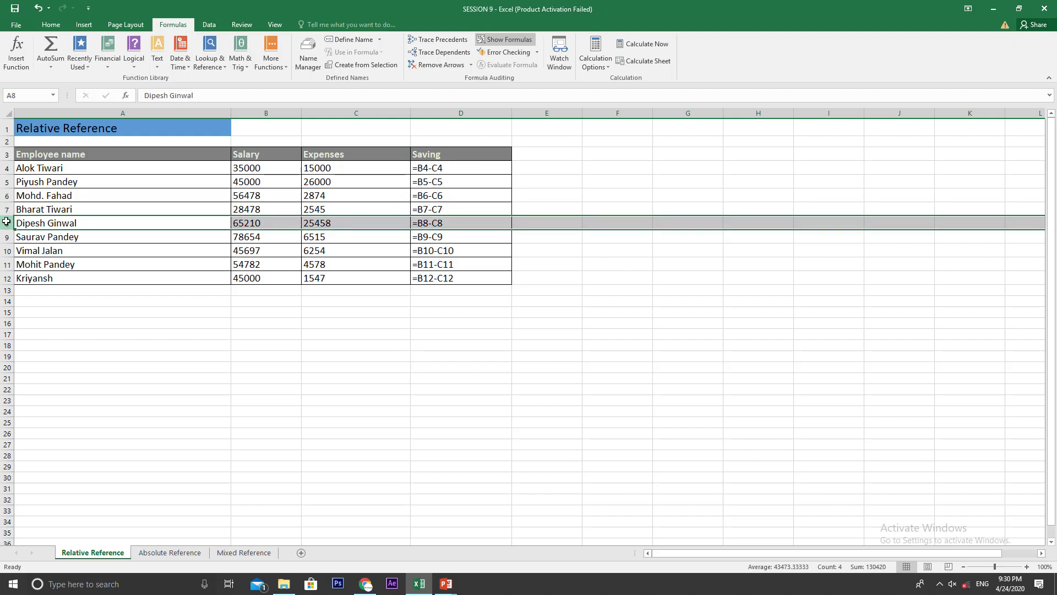
{"action": "left_click", "coordinate": [6, 237]}
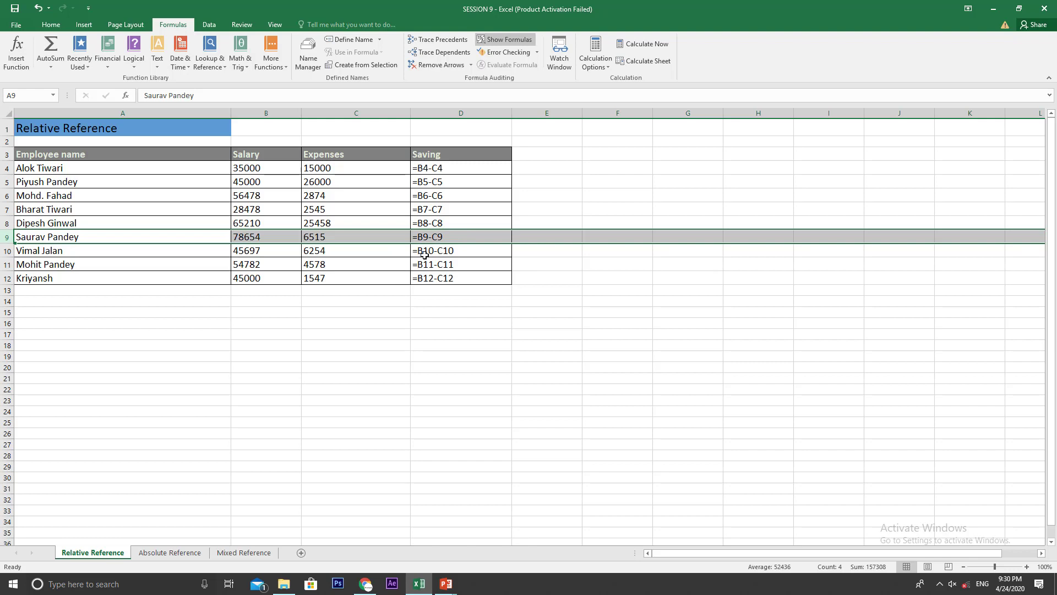
{"action": "left_click", "coordinate": [6, 251]}
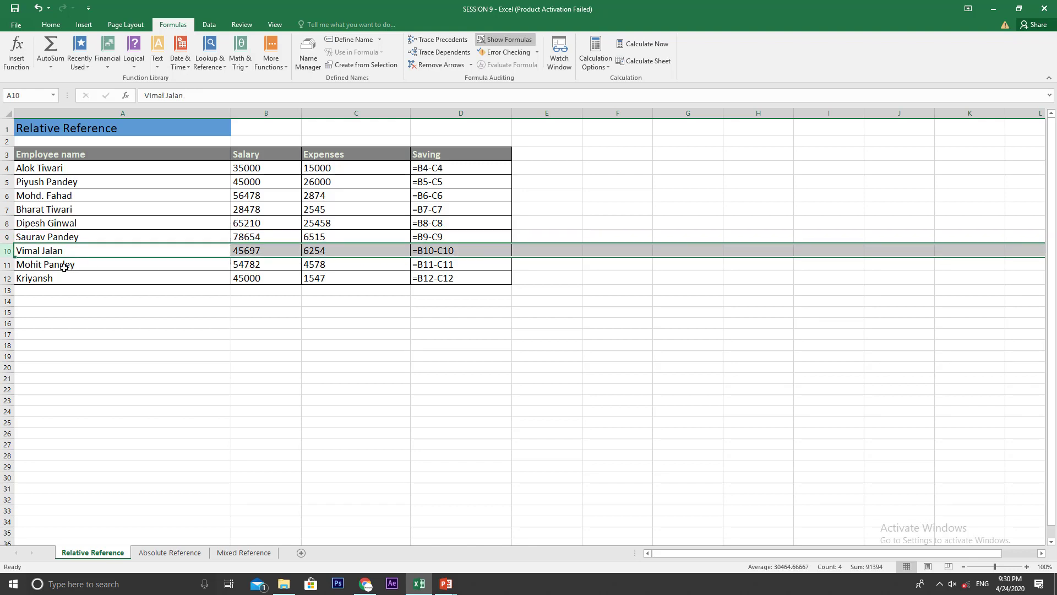
{"action": "left_click", "coordinate": [8, 266]}
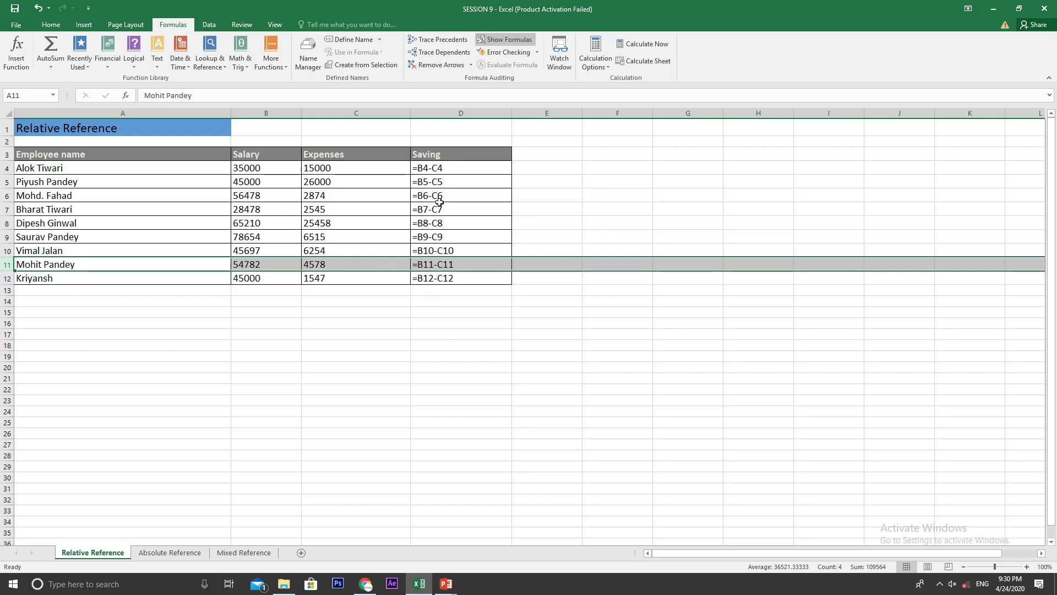
{"action": "left_click", "coordinate": [435, 168]}
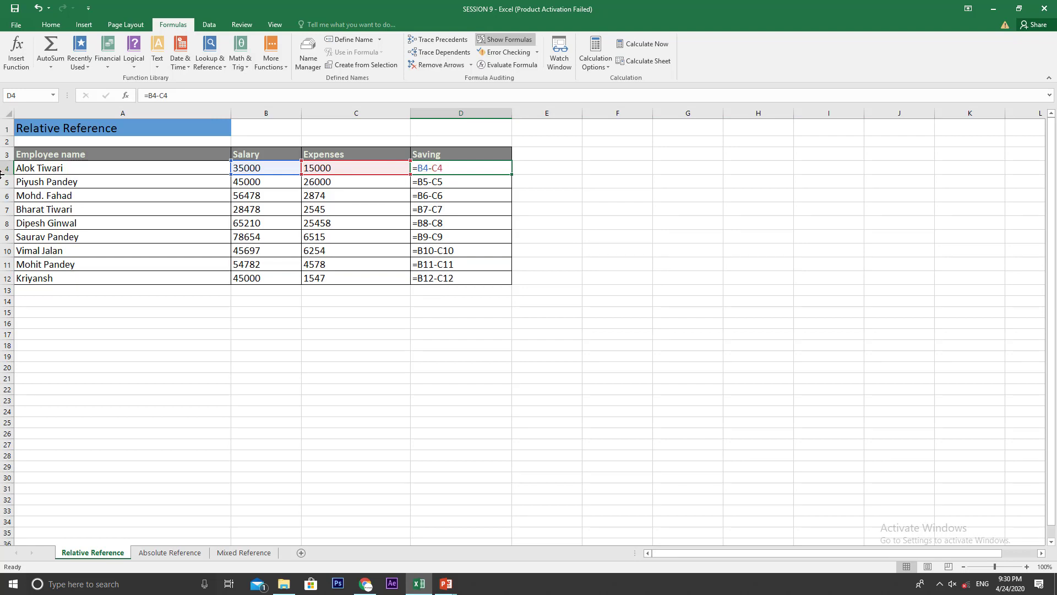
{"action": "left_click", "coordinate": [3, 210]}
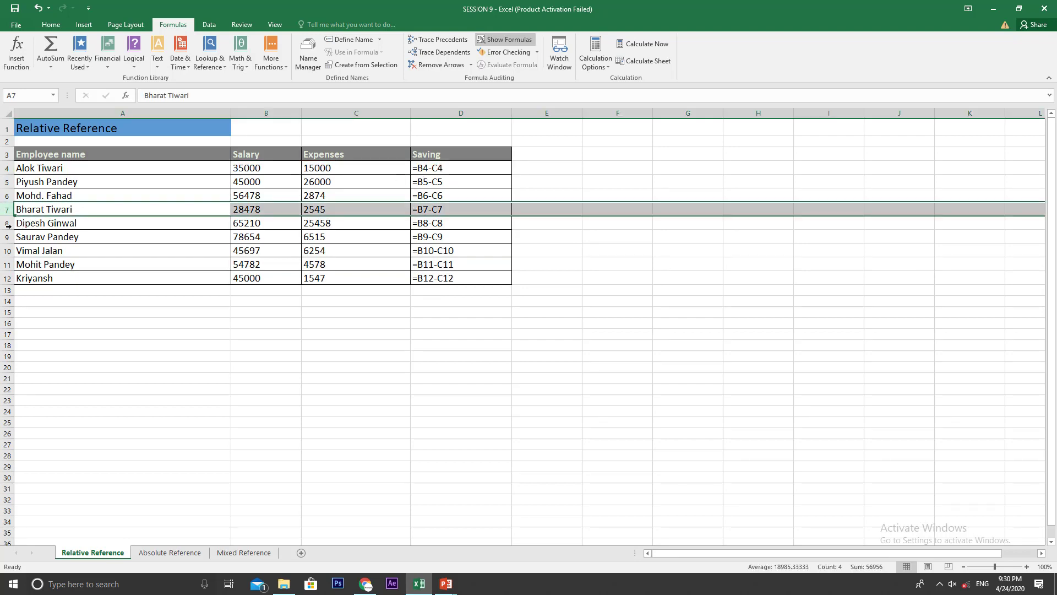
{"action": "left_click", "coordinate": [5, 223]}
{"action": "left_click", "coordinate": [5, 237]}
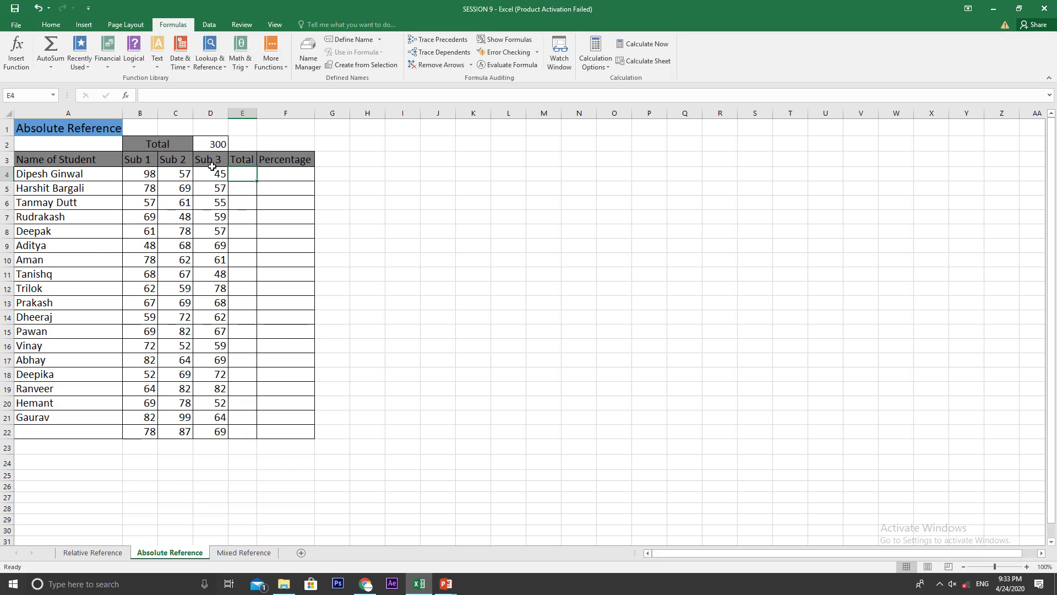
Step: On the Absolute Reference sheet, total the three subjects in E4 with =SUM(B4:D4) and copy the formula down through E22
{"action": "left_click", "coordinate": [291, 178]}
{"action": "type", "text": "="}
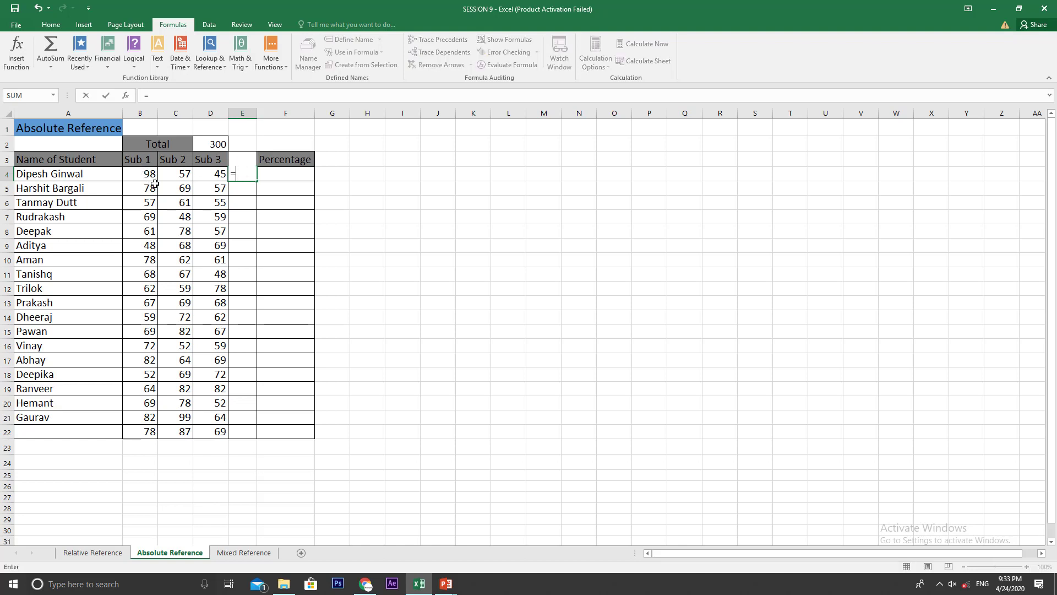
{"action": "type", "text": "sum("}
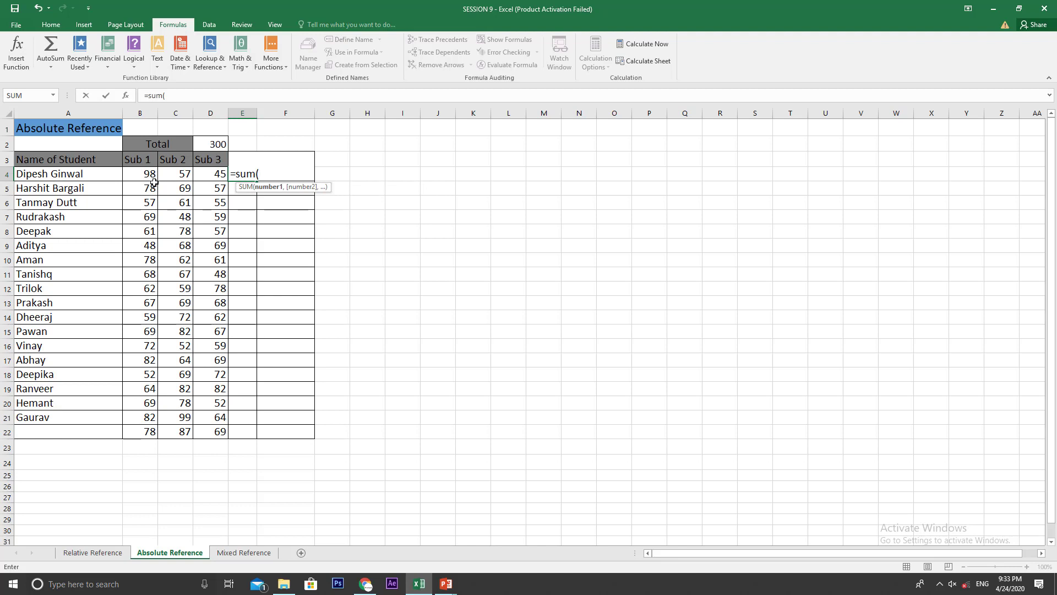
{"action": "left_click_drag", "start_coordinate": [149, 173], "coordinate": [219, 173]}
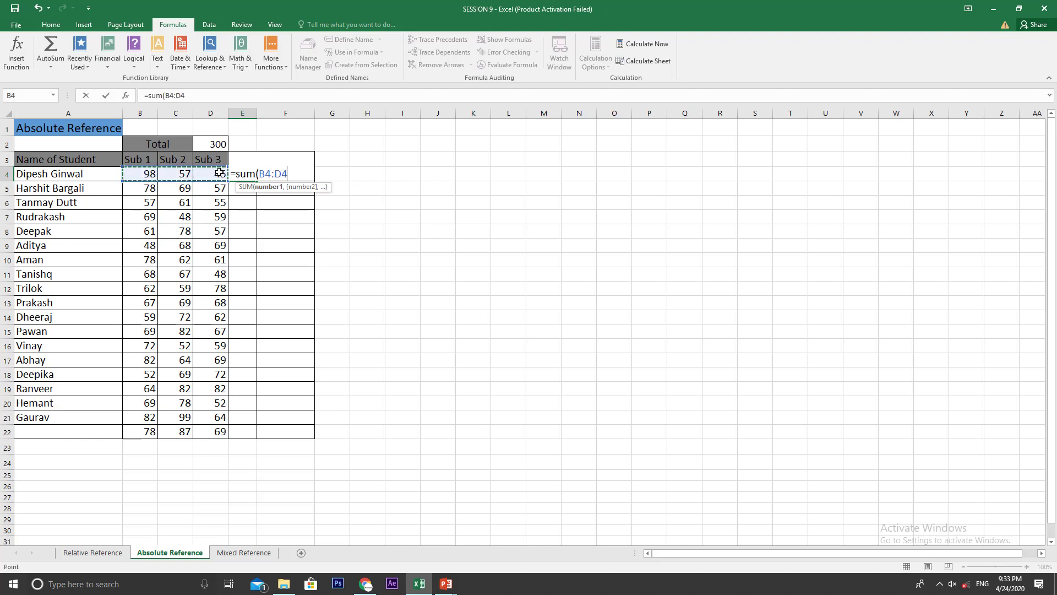
{"action": "type", "text": ")"}
{"action": "key", "text": "Return"}
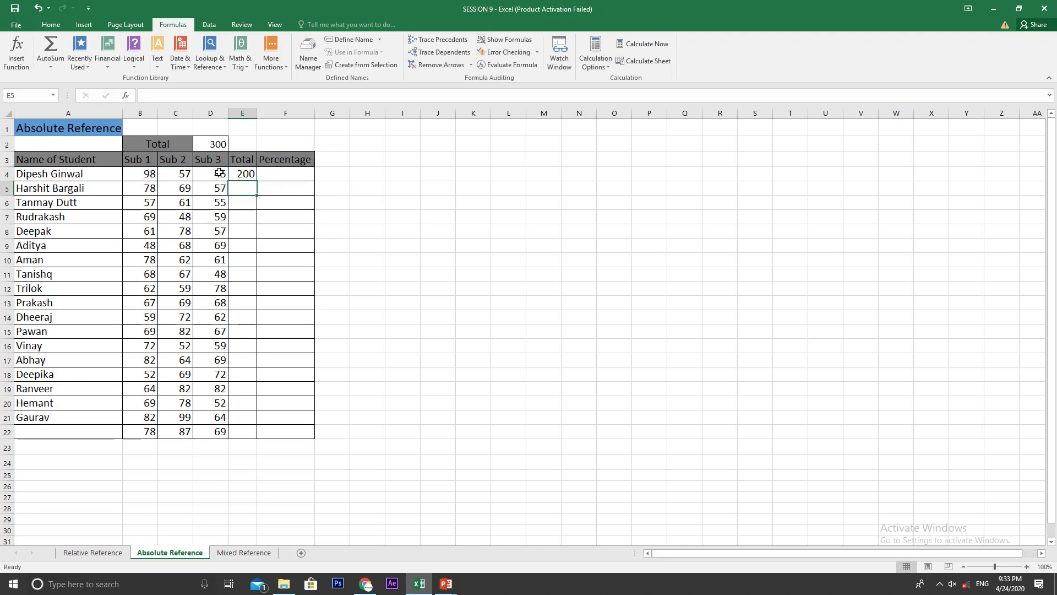
{"action": "key", "text": "Up"}
{"action": "double_click", "coordinate": [257, 181]}
Step: Calculate the first student's percentage in F4 with the formula =(E4*100)/D2
{"action": "key", "text": "Right"}
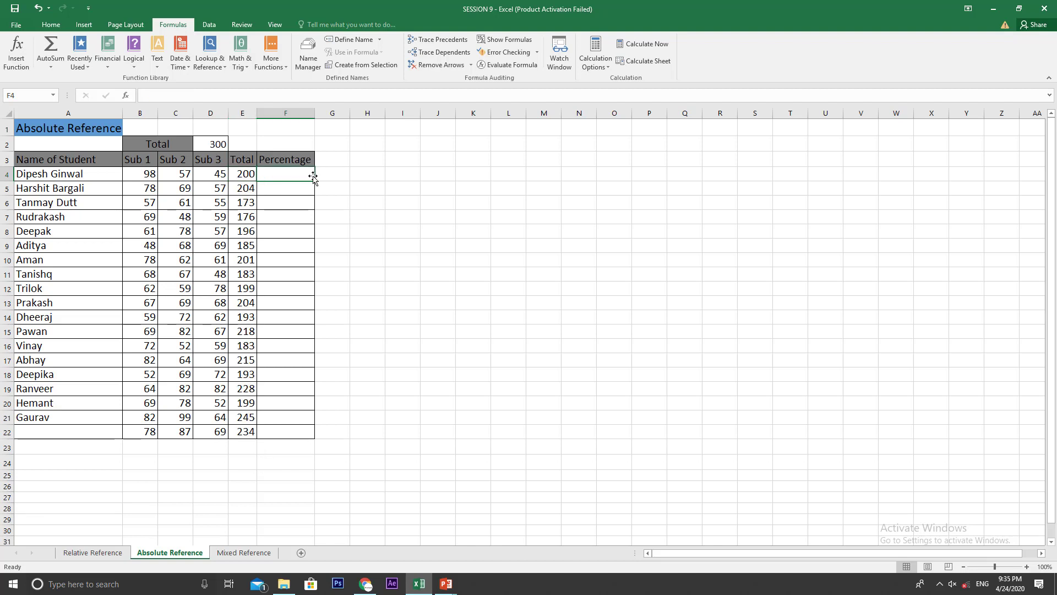
{"action": "type", "text": "="}
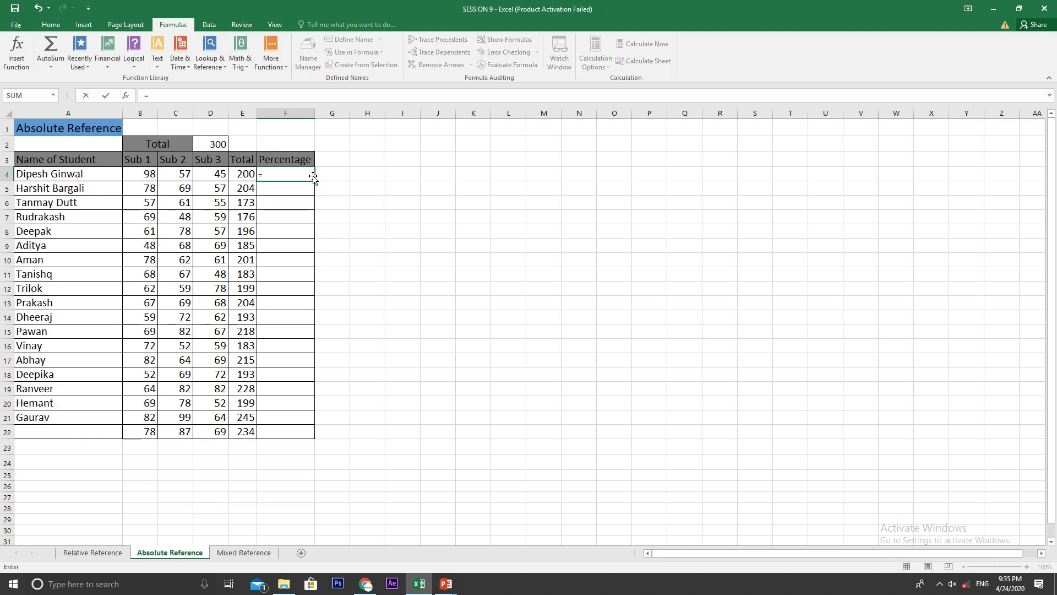
{"action": "type", "text": "("}
{"action": "left_click", "coordinate": [245, 174]}
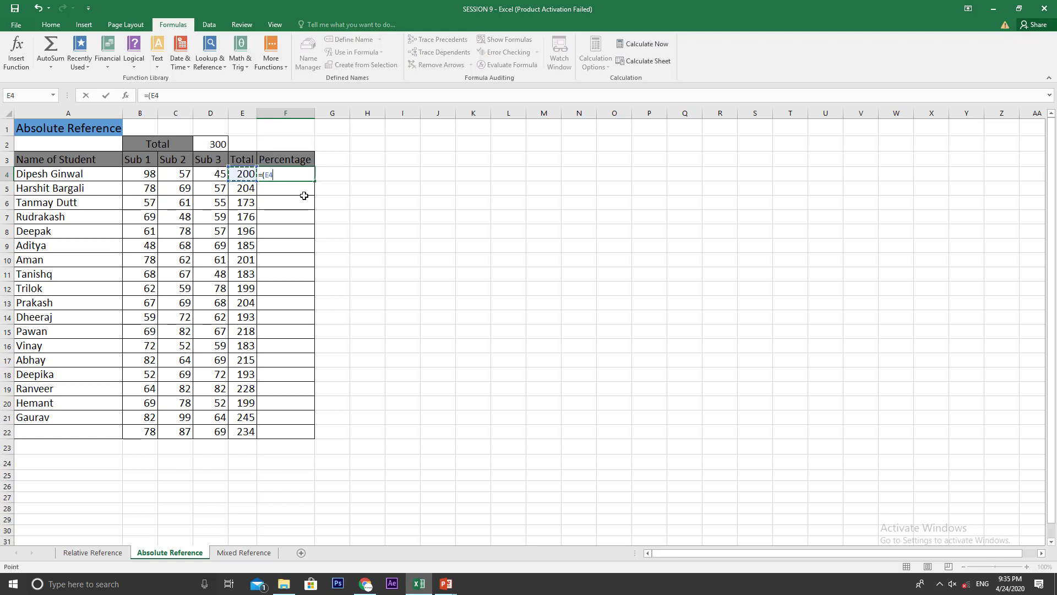
{"action": "type", "text": "*"}
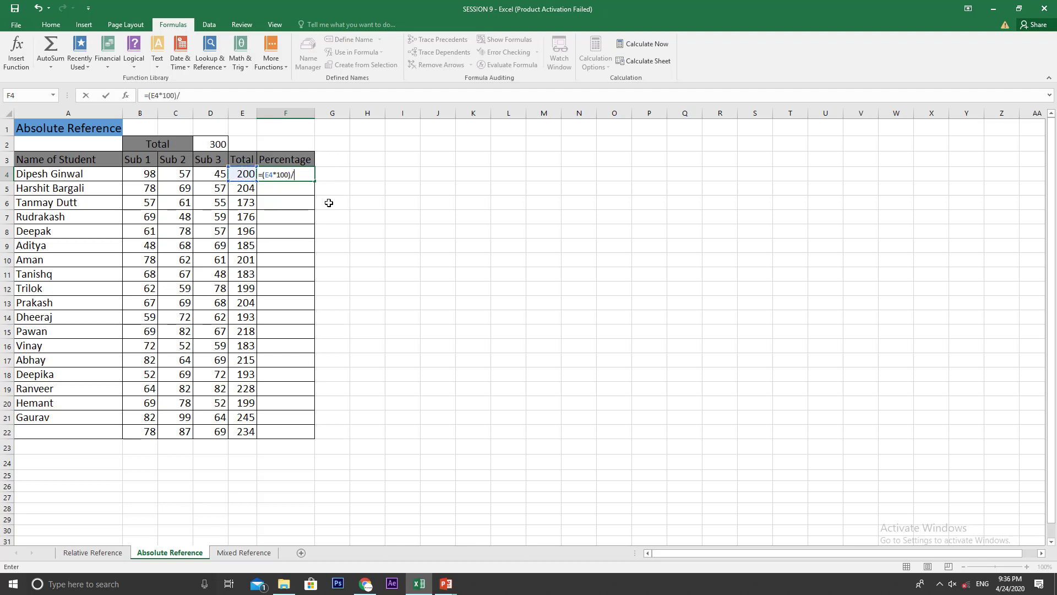
{"action": "left_click", "coordinate": [210, 143]}
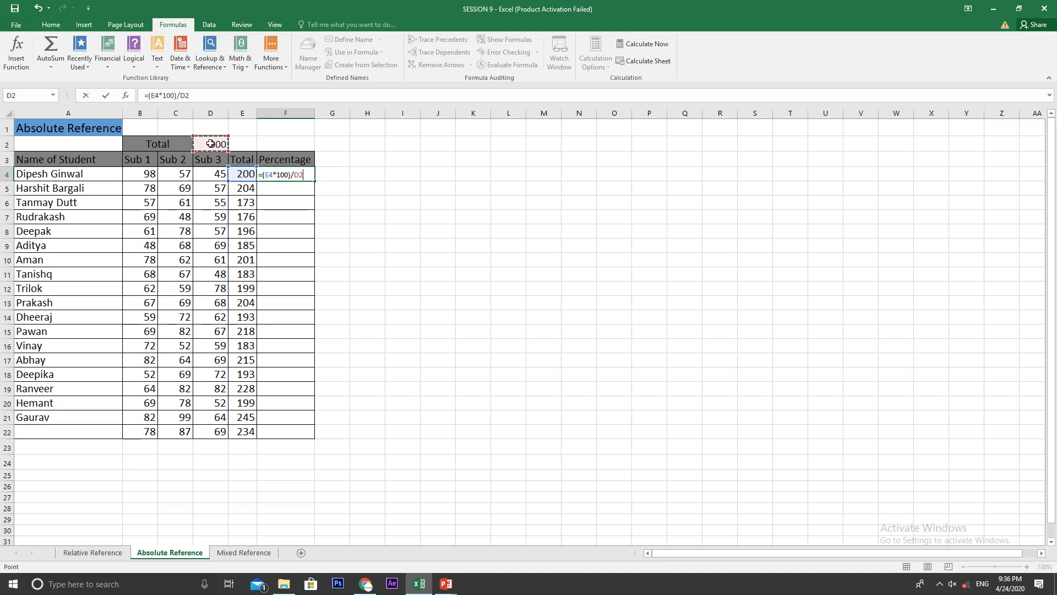
{"action": "key", "text": "Return"}
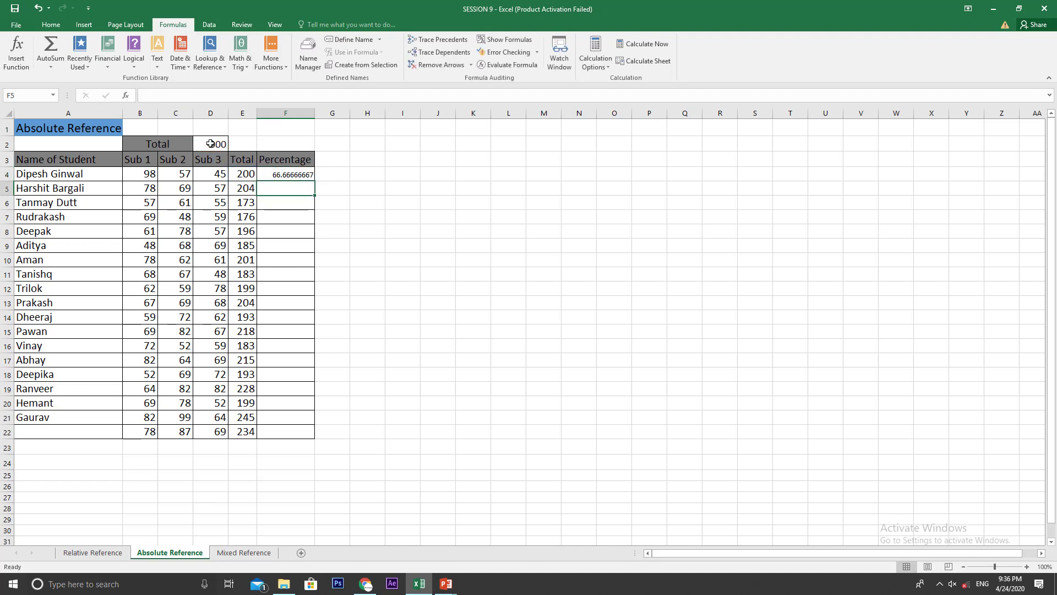
Step: Format the percentage in F4 as bold 16 pt and fill its formula down through F22
{"action": "left_click", "coordinate": [299, 175]}
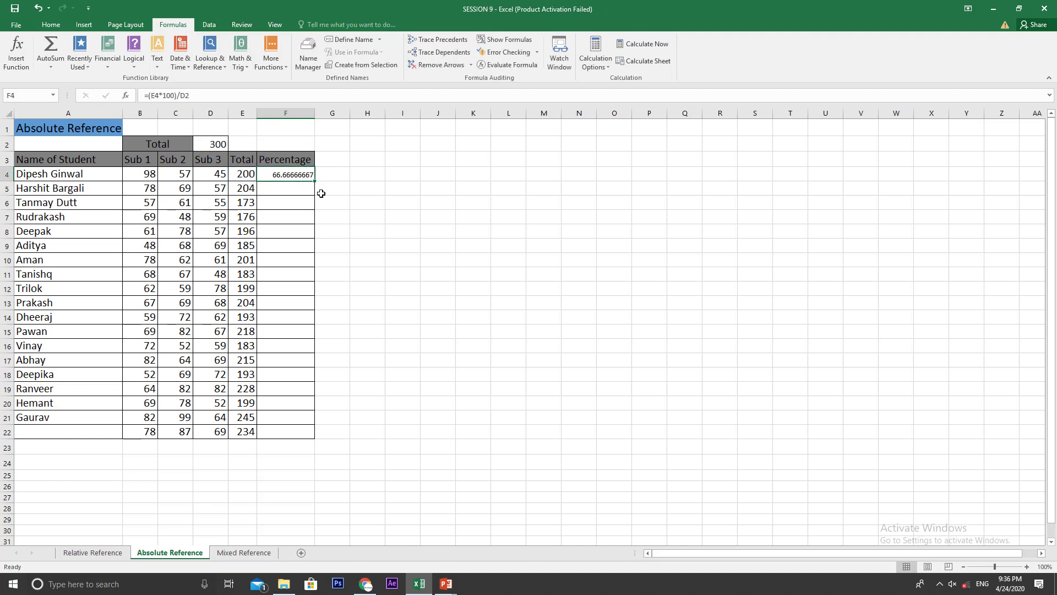
{"action": "left_click", "coordinate": [49, 24]}
{"action": "left_click", "coordinate": [180, 44]}
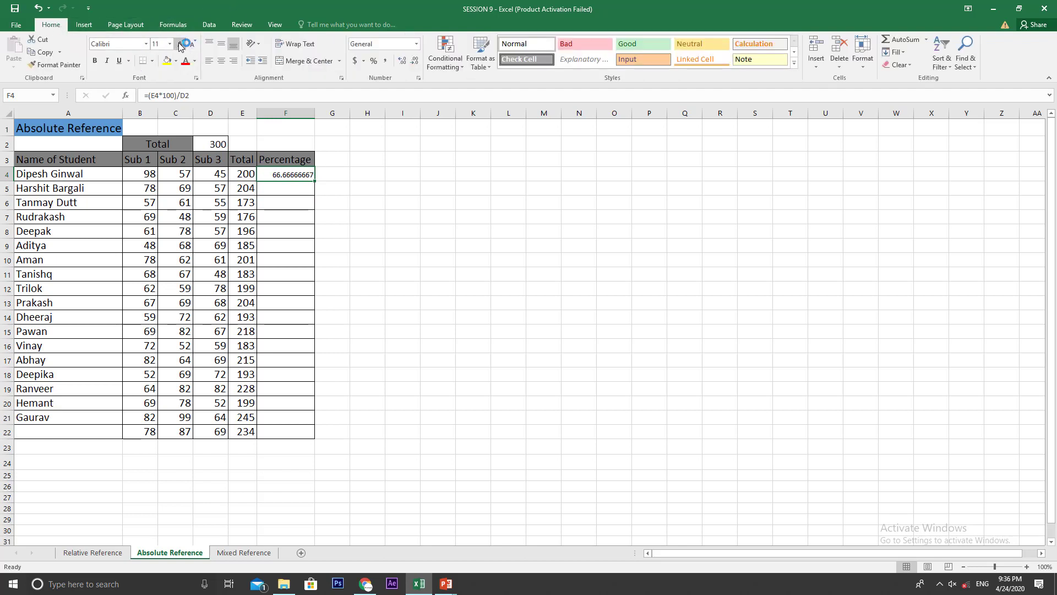
{"action": "left_click", "coordinate": [180, 44]}
{"action": "left_click", "coordinate": [180, 44]}
{"action": "left_click", "coordinate": [95, 61]}
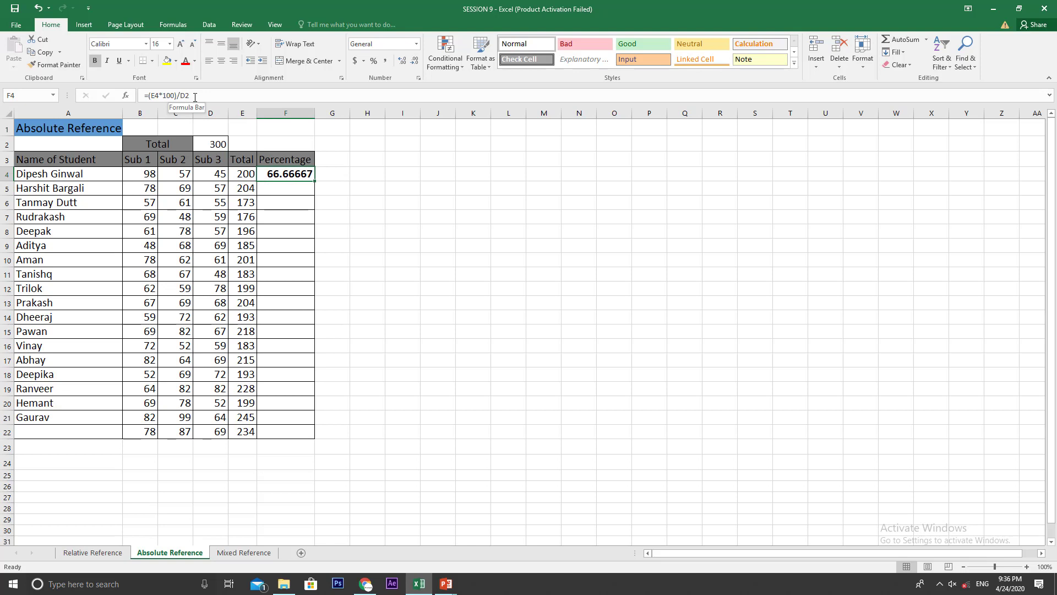
{"action": "left_click_drag", "start_coordinate": [314, 180], "coordinate": [310, 438]}
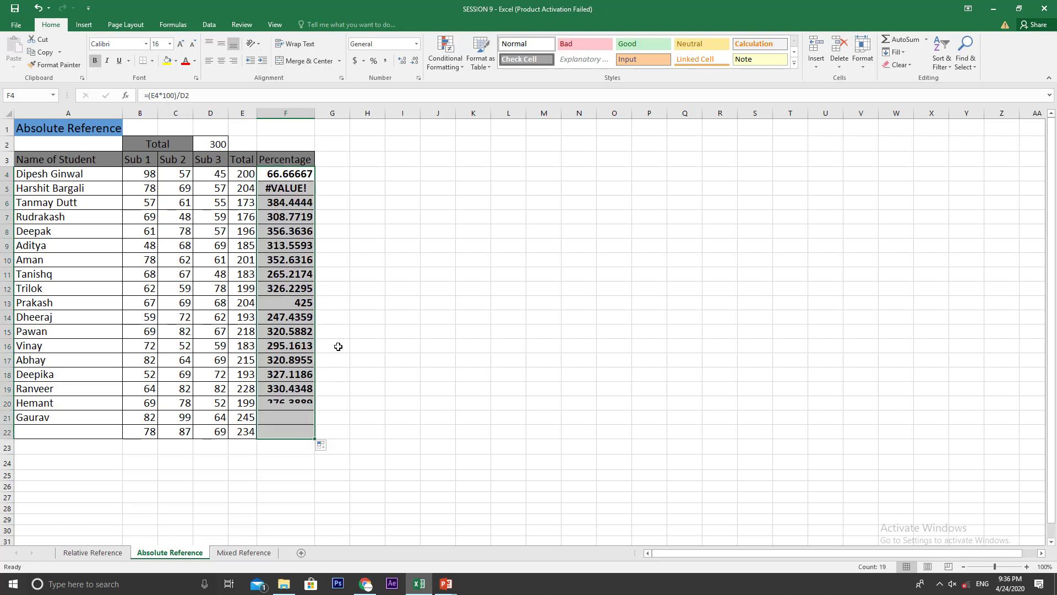
{"action": "left_click", "coordinate": [346, 302]}
Step: Compare the percentage formulas in F4, F5 and F6 to see how the D2 reference shifts from row to row
{"action": "left_click", "coordinate": [303, 188]}
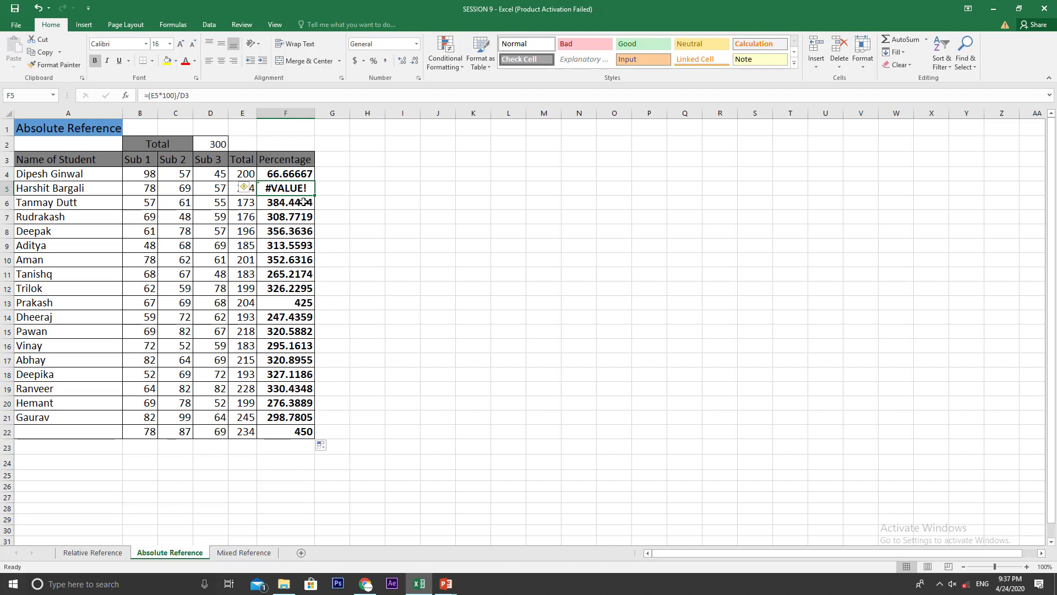
{"action": "left_click", "coordinate": [288, 174]}
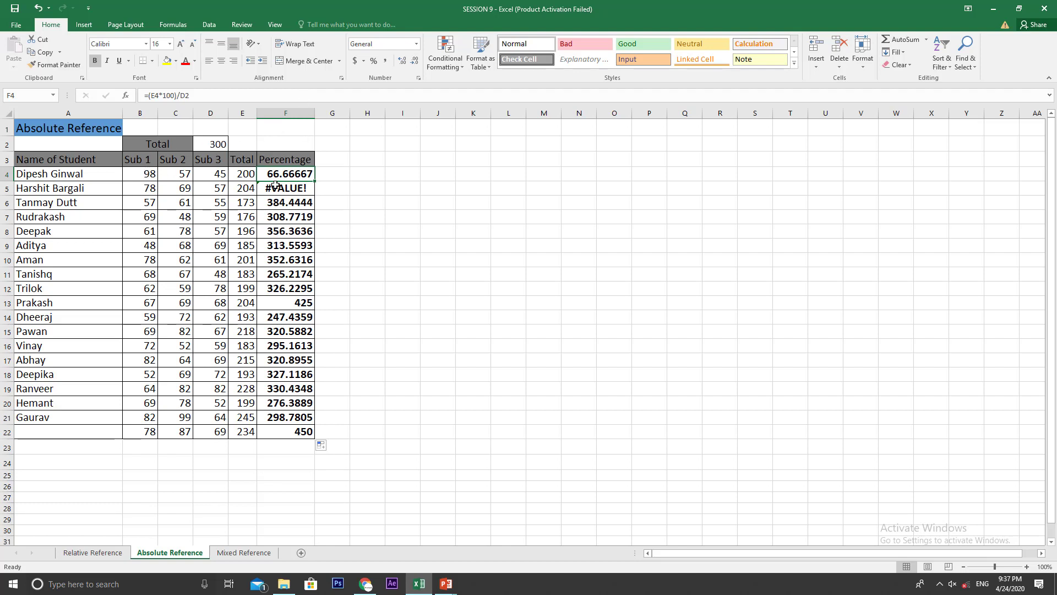
{"action": "left_click", "coordinate": [294, 188]}
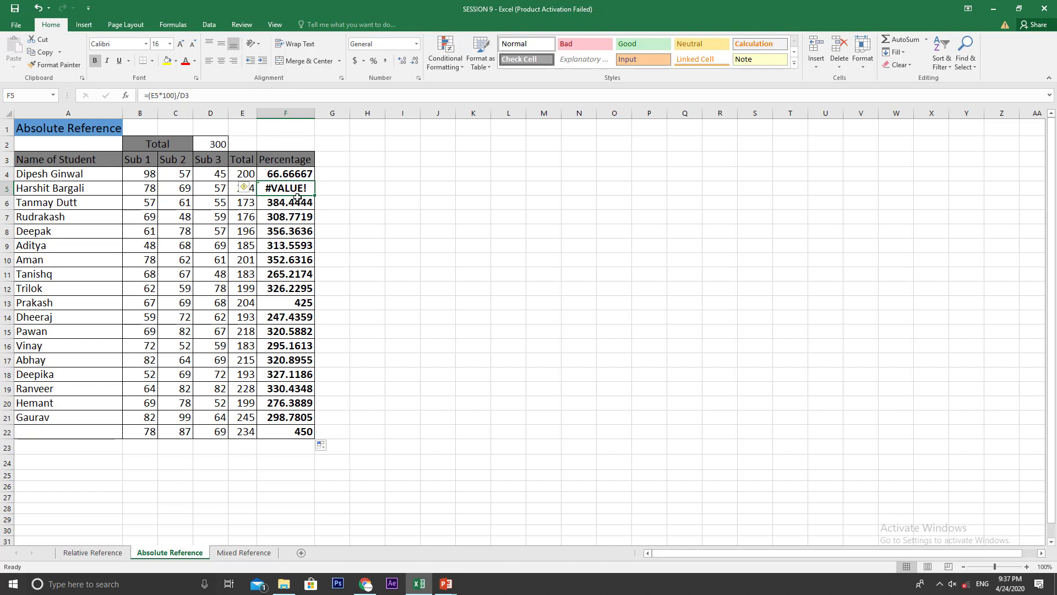
{"action": "left_click", "coordinate": [299, 202]}
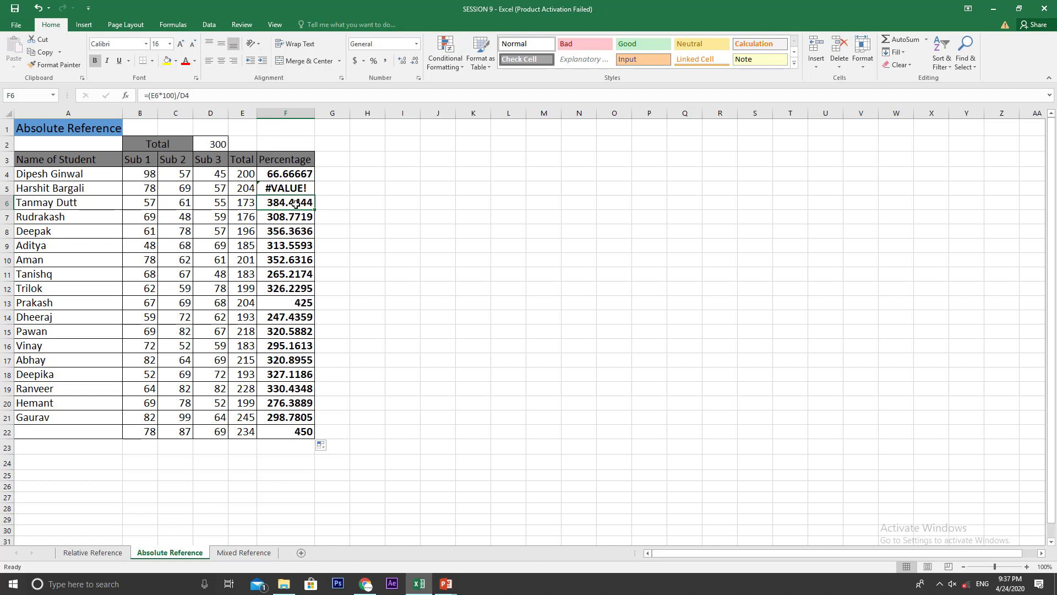
{"action": "left_click", "coordinate": [297, 175]}
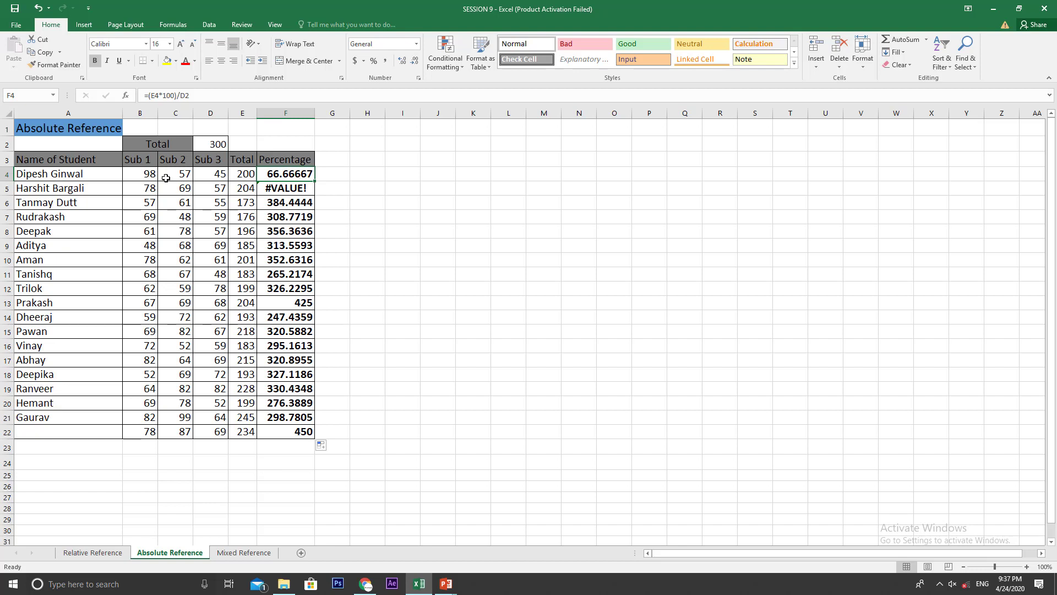
{"action": "left_click", "coordinate": [302, 188]}
{"action": "key", "text": "Down"}
{"action": "key", "text": "Down"}
{"action": "key", "text": "Down"}
{"action": "key", "text": "Down"}
{"action": "key", "text": "Down"}
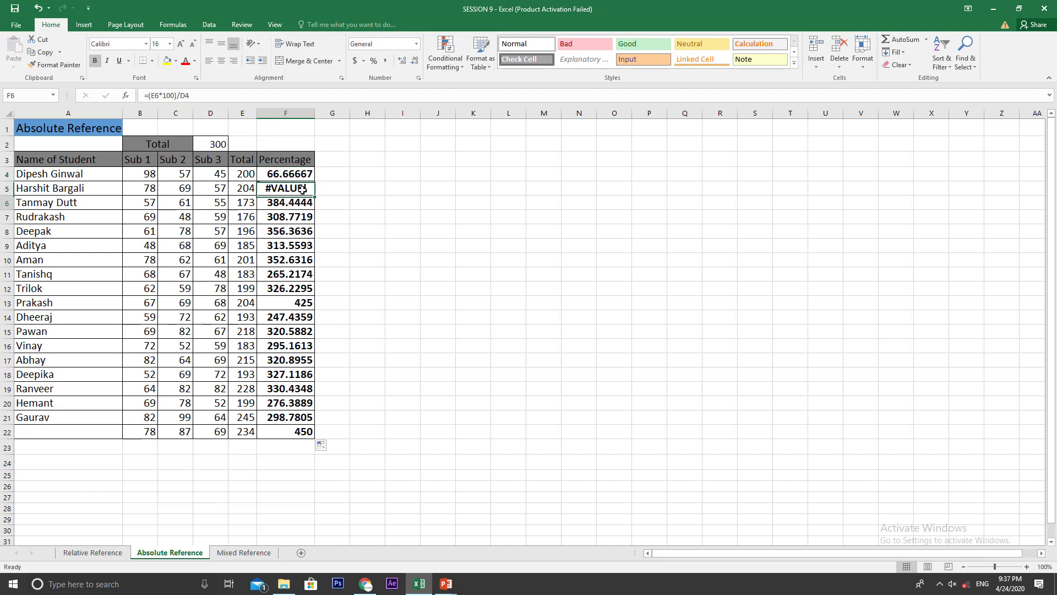
{"action": "key", "text": "Up"}
{"action": "key", "text": "Up"}
{"action": "key", "text": "Up"}
{"action": "key", "text": "Up"}
{"action": "key", "text": "Up"}
{"action": "key", "text": "Up"}
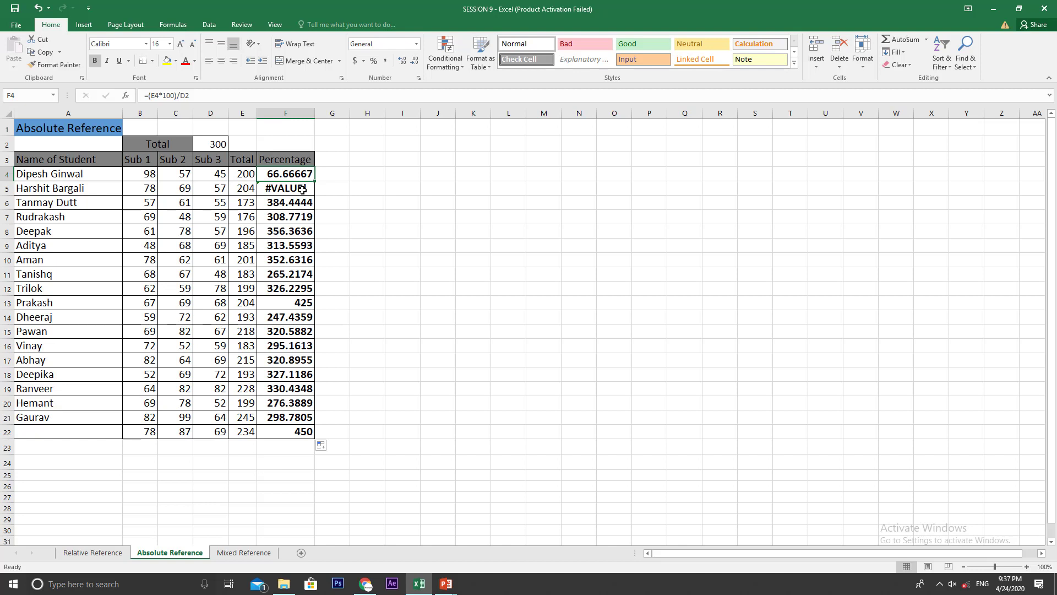
{"action": "key", "text": "Down"}
{"action": "key", "text": "Up"}
{"action": "key", "text": "Down"}
{"action": "key", "text": "Up"}
{"action": "key", "text": "Down"}
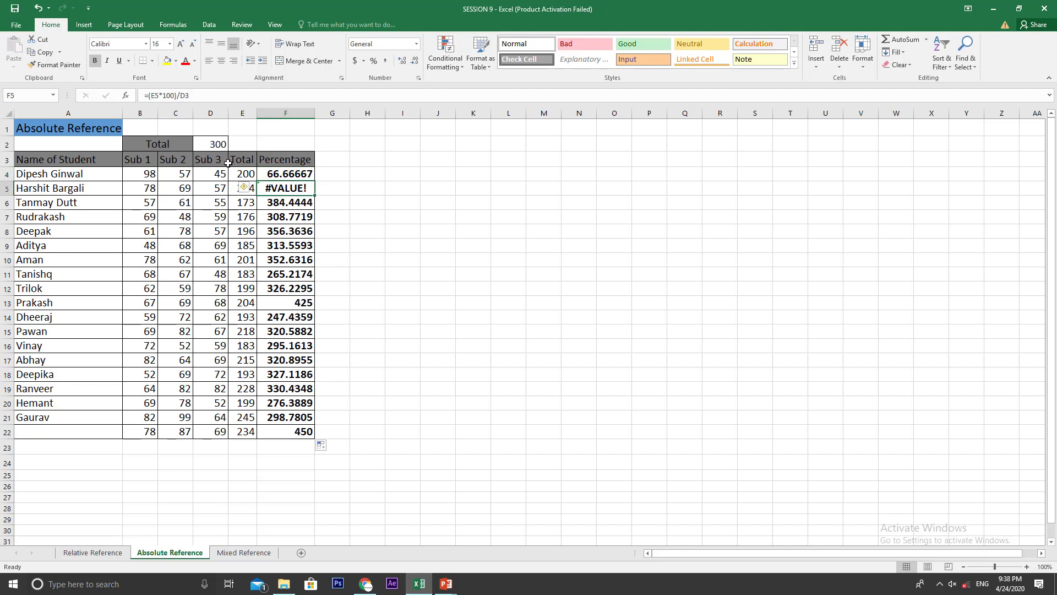
Step: Widen the Total and Percentage columns, E and F, and select the second student's total in E5
{"action": "left_click", "coordinate": [241, 193]}
{"action": "left_click", "coordinate": [264, 188]}
{"action": "left_click_drag", "start_coordinate": [256, 112], "coordinate": [353, 109]}
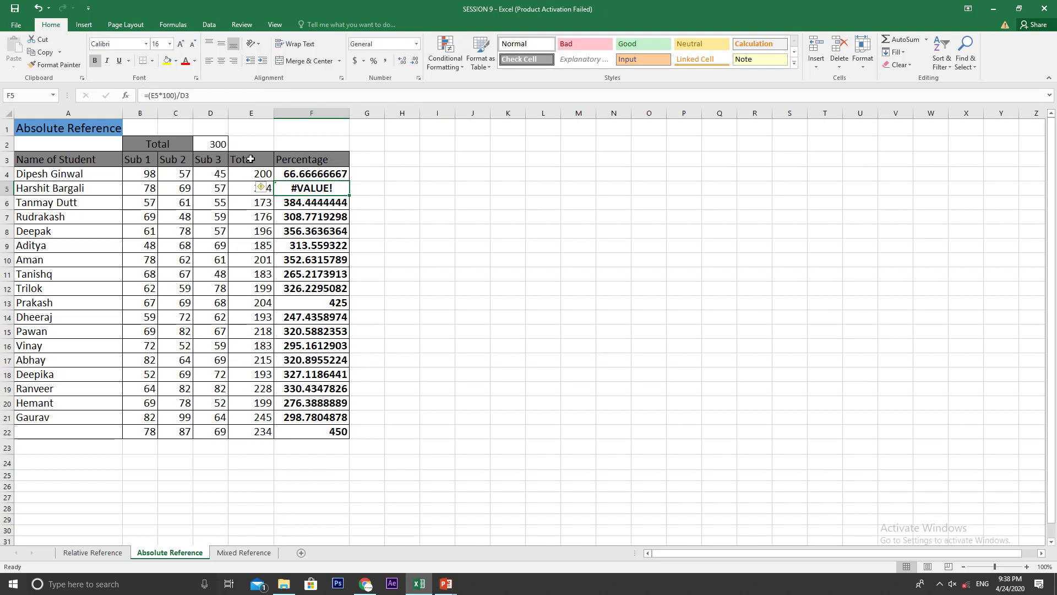
{"action": "left_click", "coordinate": [246, 188]}
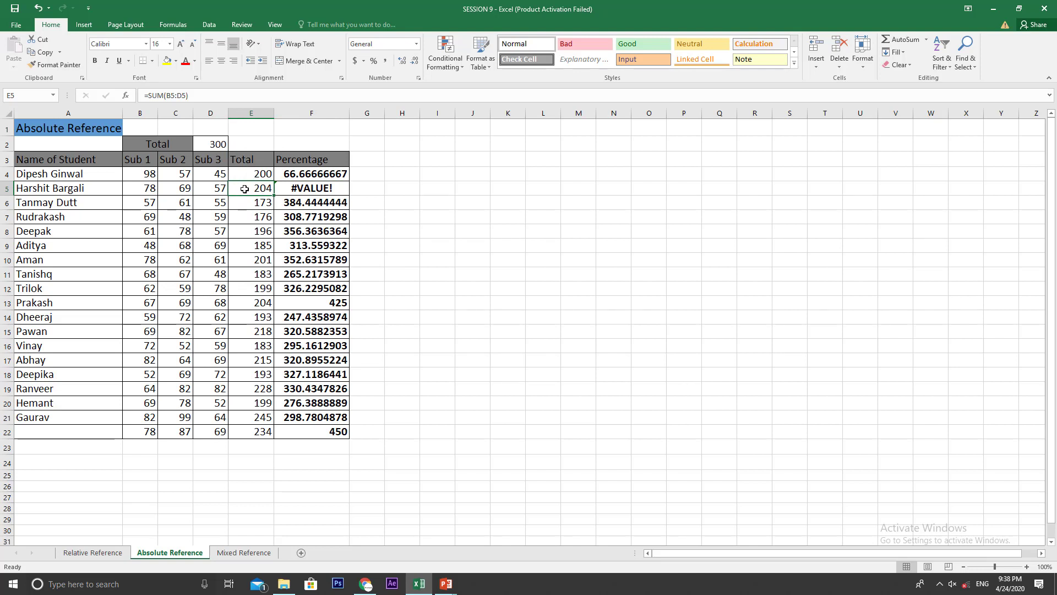
Step: Trace the percentage formulas in F5 and F6 to the cells they divide by, D3 and D4
{"action": "left_click", "coordinate": [296, 188]}
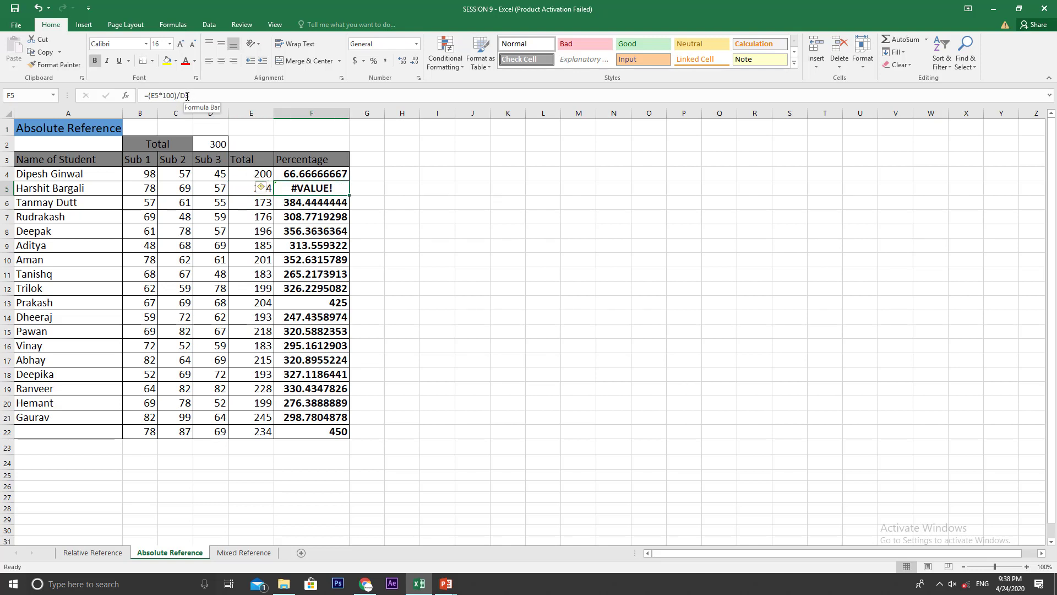
{"action": "left_click", "coordinate": [215, 158]}
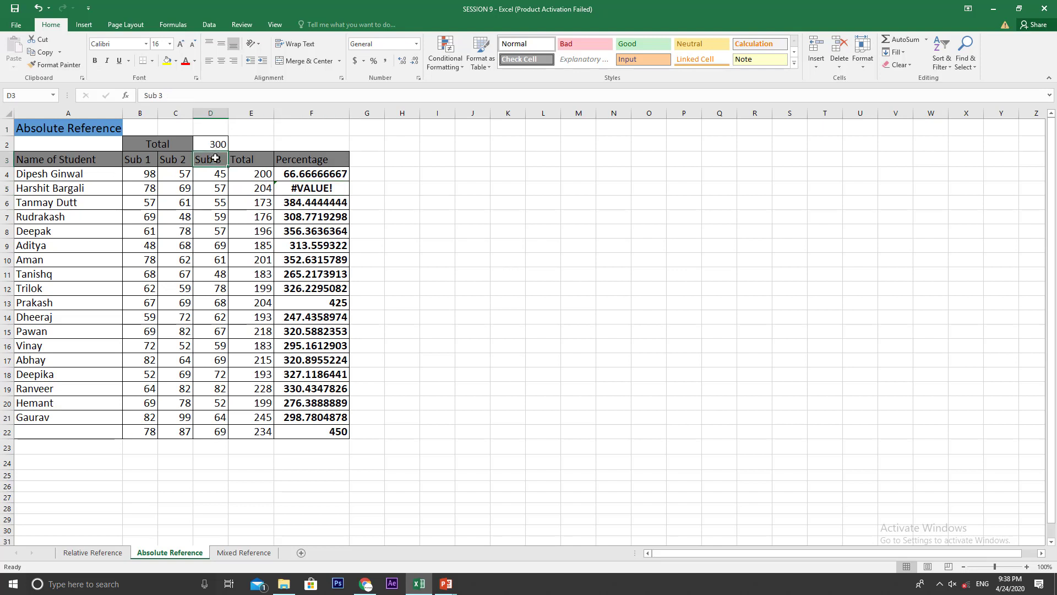
{"action": "left_click", "coordinate": [308, 188]}
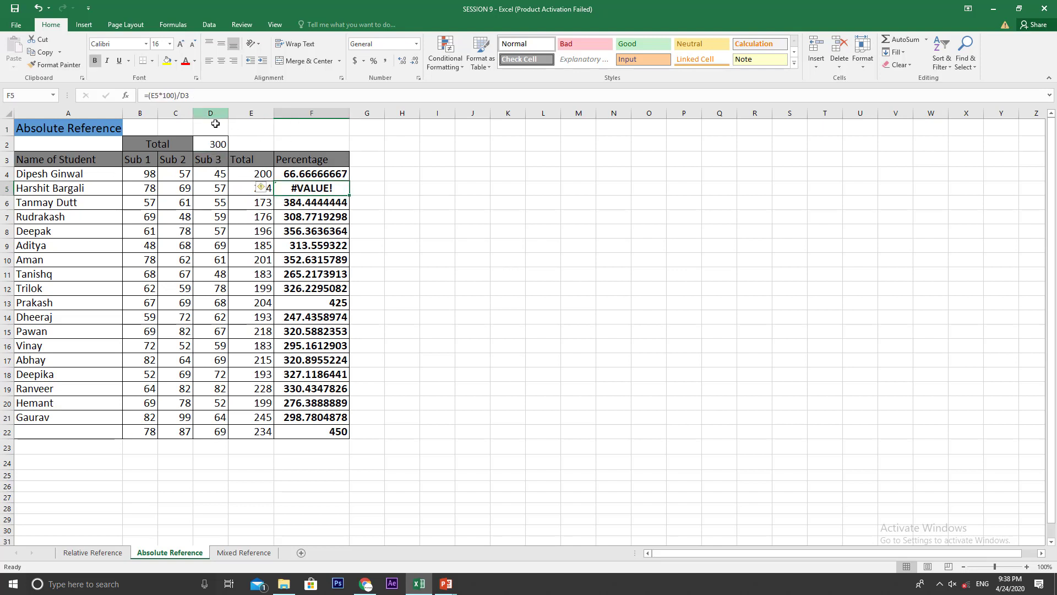
{"action": "left_click", "coordinate": [318, 202]}
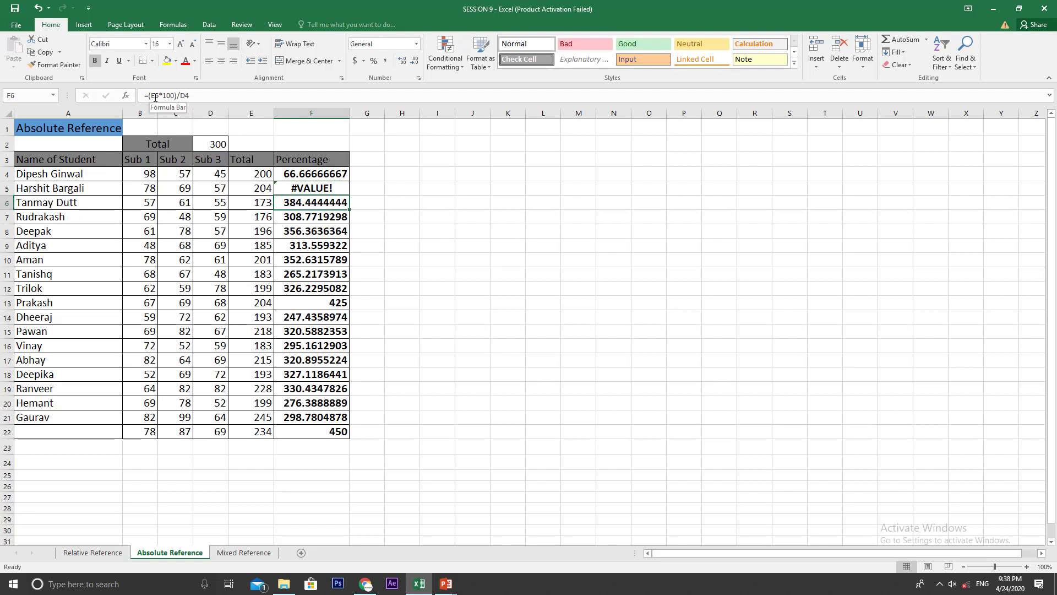
{"action": "left_click", "coordinate": [256, 202]}
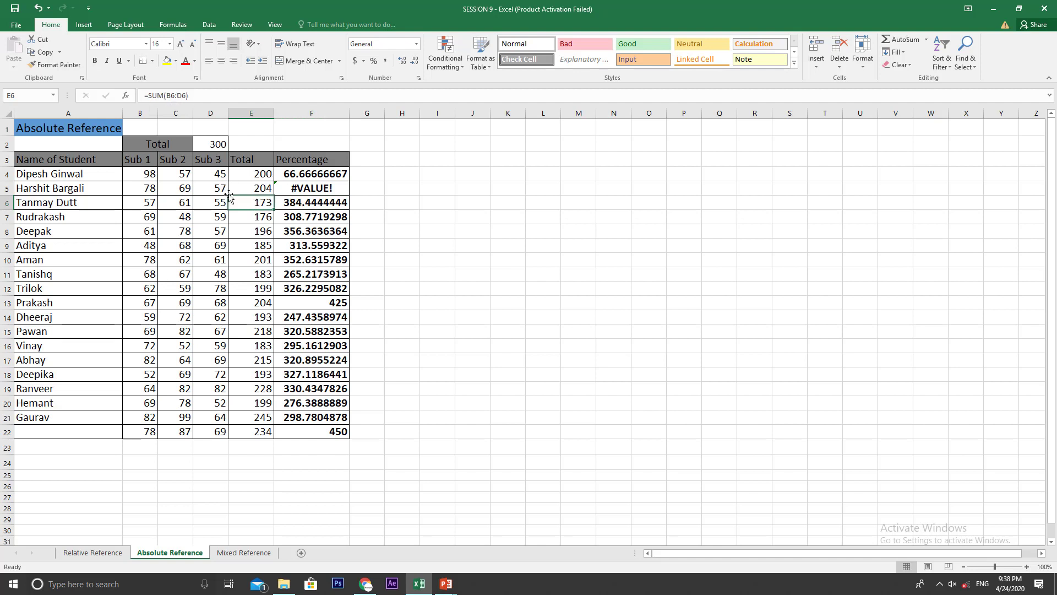
{"action": "left_click", "coordinate": [220, 177]}
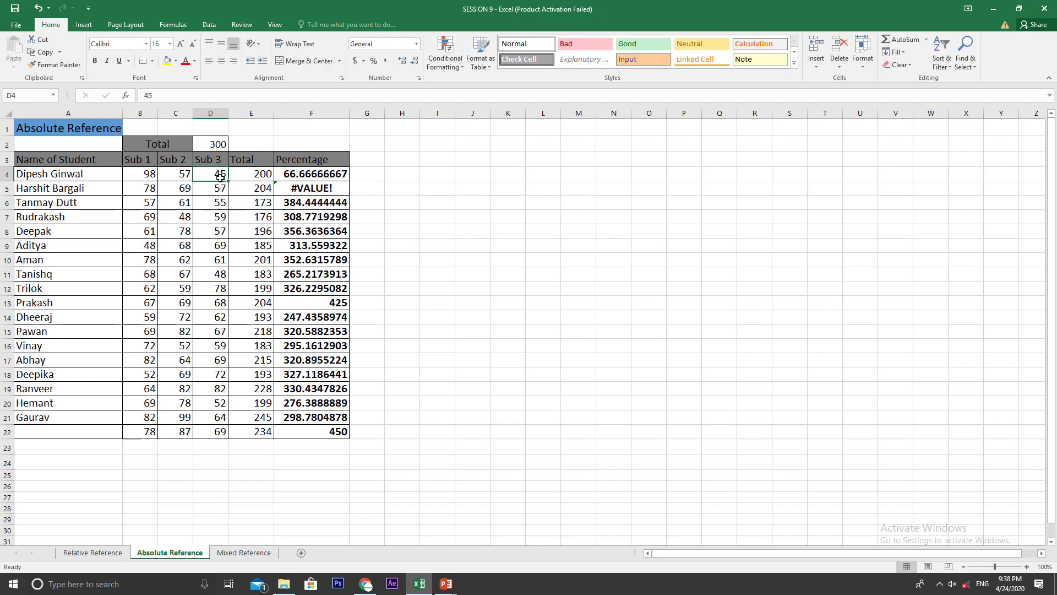
{"action": "left_click", "coordinate": [301, 204]}
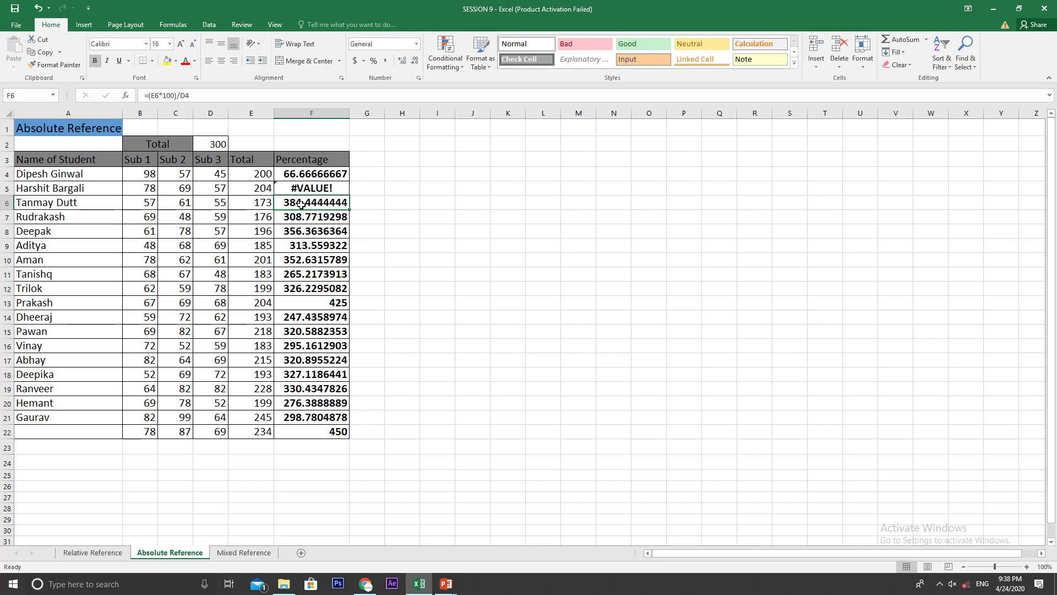
Step: Compare the overall total in D2 with the percentage formulas in F4 and F6 through F9
{"action": "left_click", "coordinate": [230, 148]}
{"action": "left_click", "coordinate": [212, 140]}
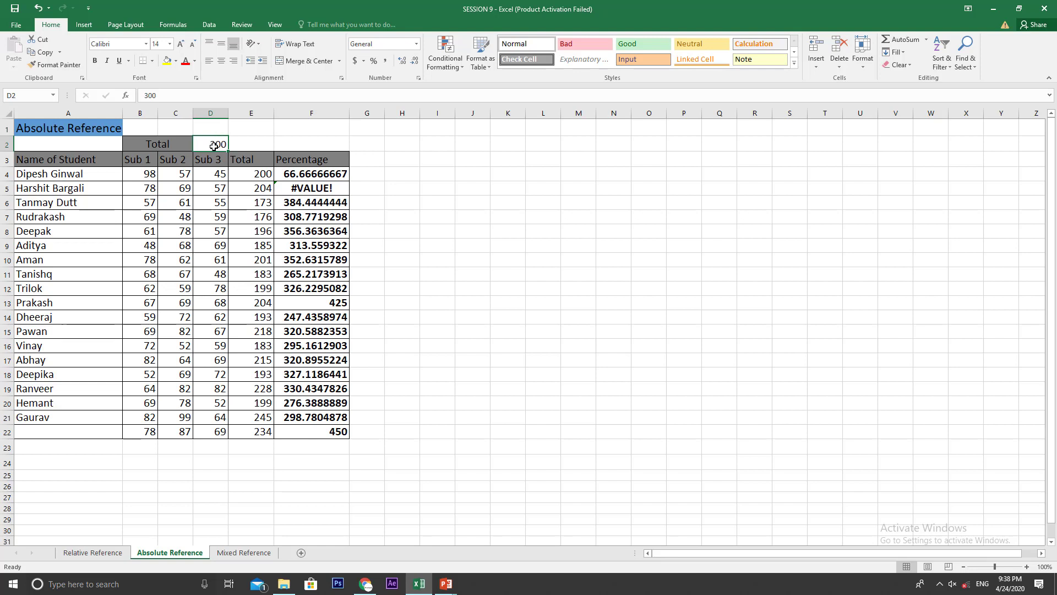
{"action": "left_click", "coordinate": [308, 175]}
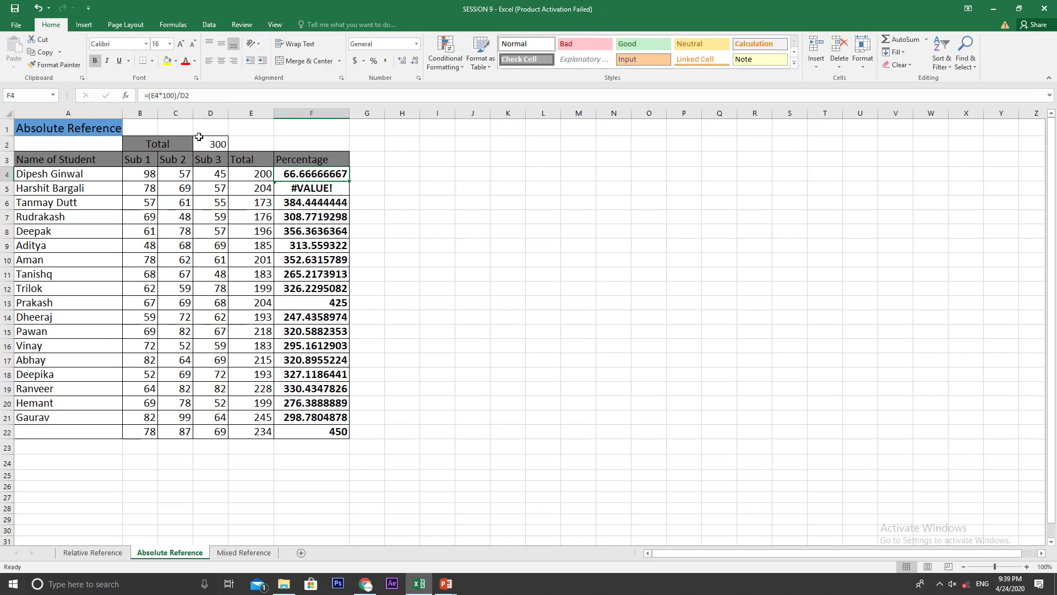
{"action": "left_click", "coordinate": [315, 202]}
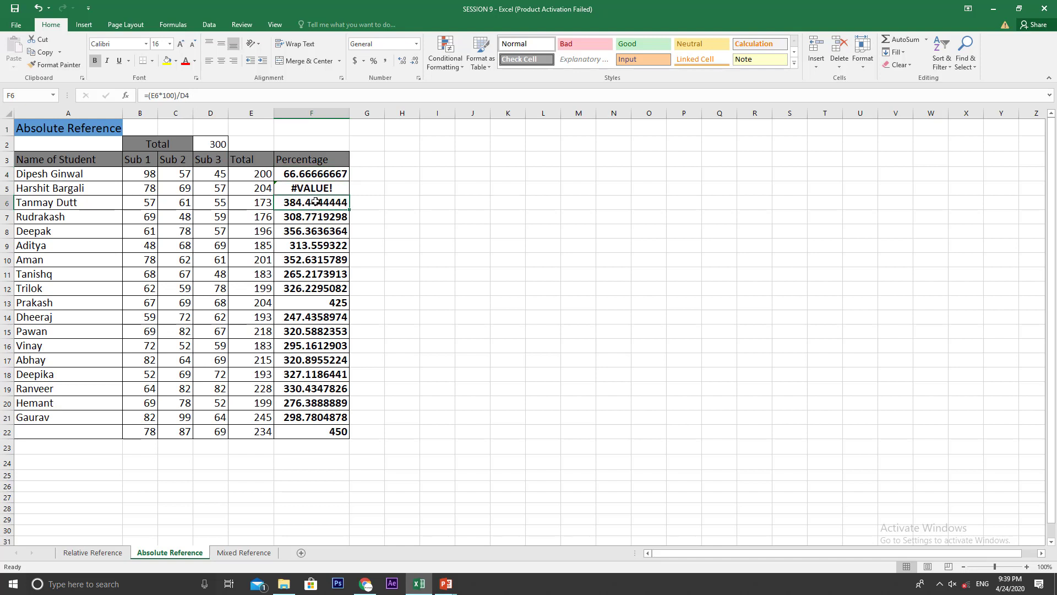
{"action": "key", "text": "Down"}
{"action": "key", "text": "Down"}
{"action": "key", "text": "Down"}
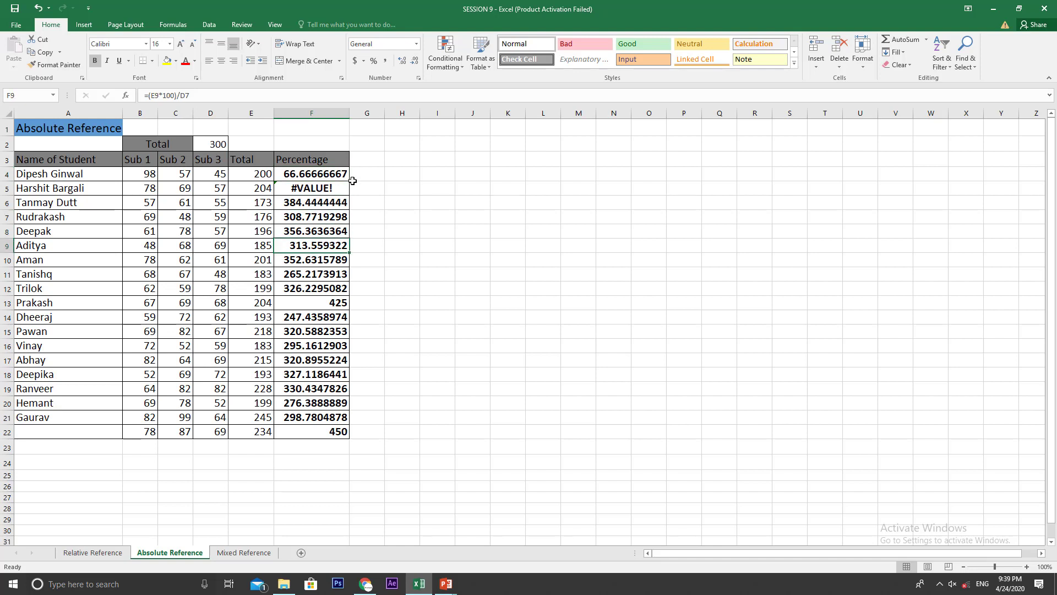
Step: Show the sheet's formulas, trace the shifting references down the Percentage column and back to F4, and restore the normal value view
{"action": "left_click", "coordinate": [172, 24]}
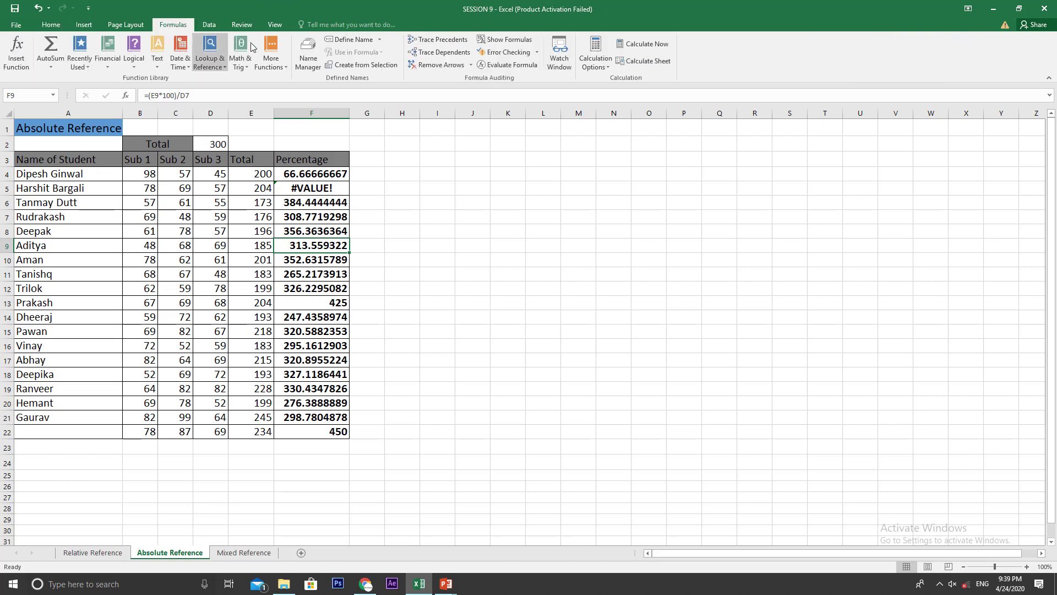
{"action": "left_click", "coordinate": [505, 39]}
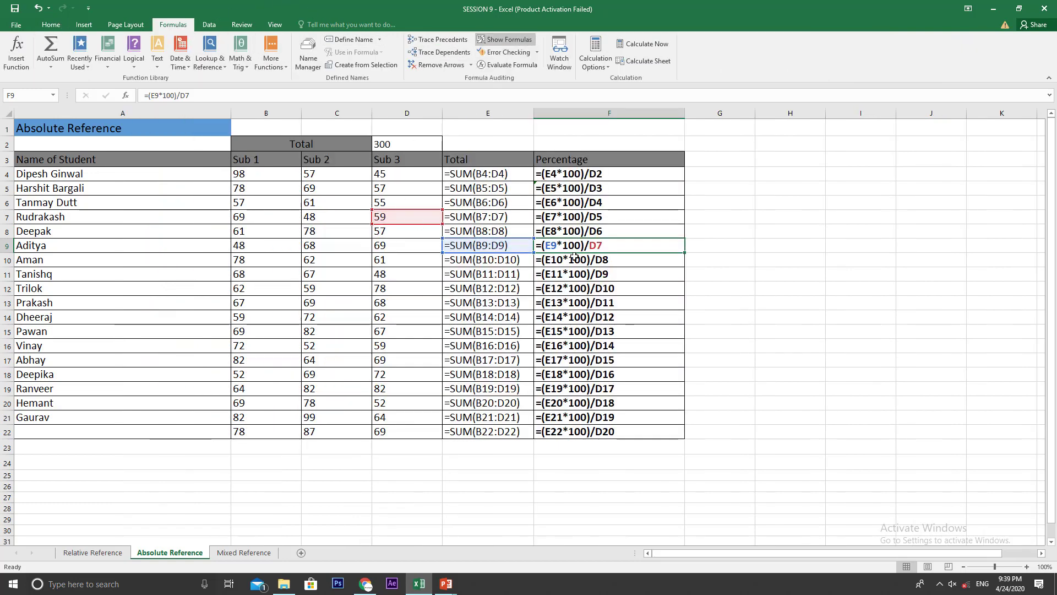
{"action": "key", "text": "Left"}
{"action": "left_click", "coordinate": [629, 249]}
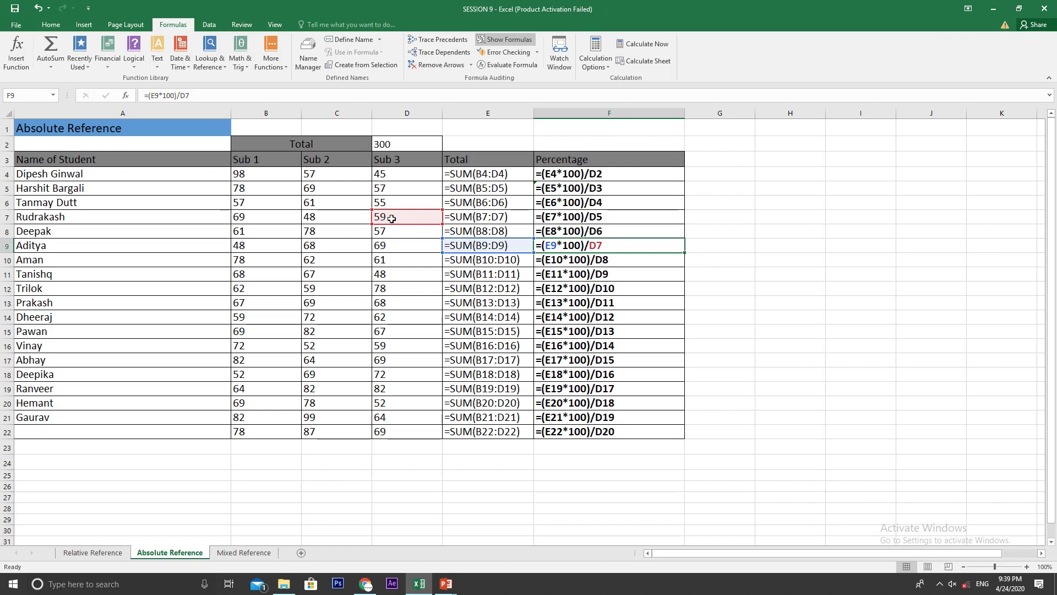
{"action": "key", "text": "Down"}
{"action": "key", "text": "Down"}
{"action": "key", "text": "Down"}
{"action": "key", "text": "Down"}
{"action": "key", "text": "Down"}
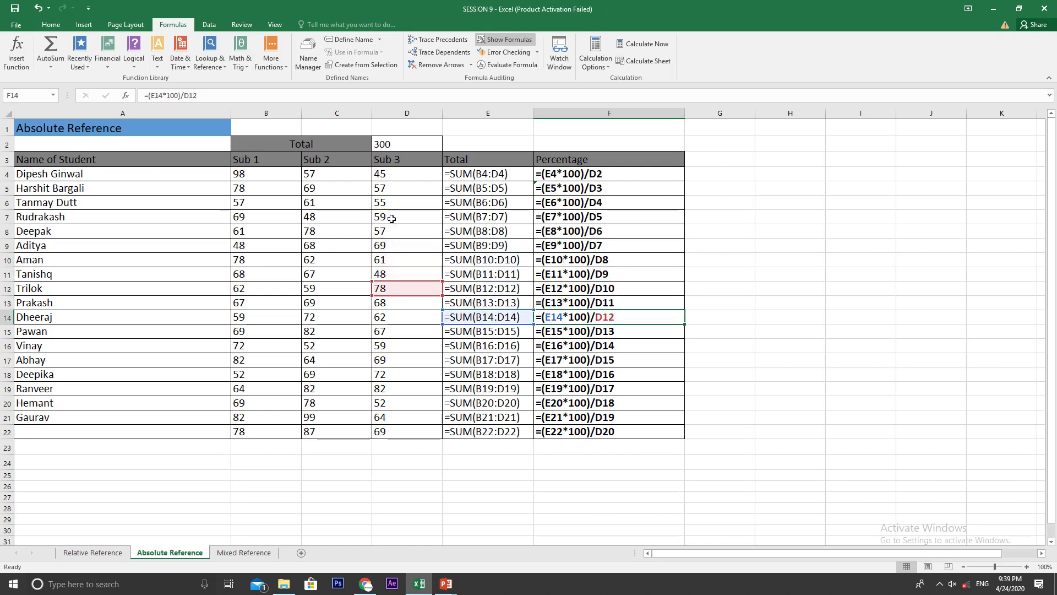
{"action": "key", "text": "Down"}
{"action": "key", "text": "Down"}
{"action": "key", "text": "Down"}
{"action": "key", "text": "Down"}
{"action": "key", "text": "Down"}
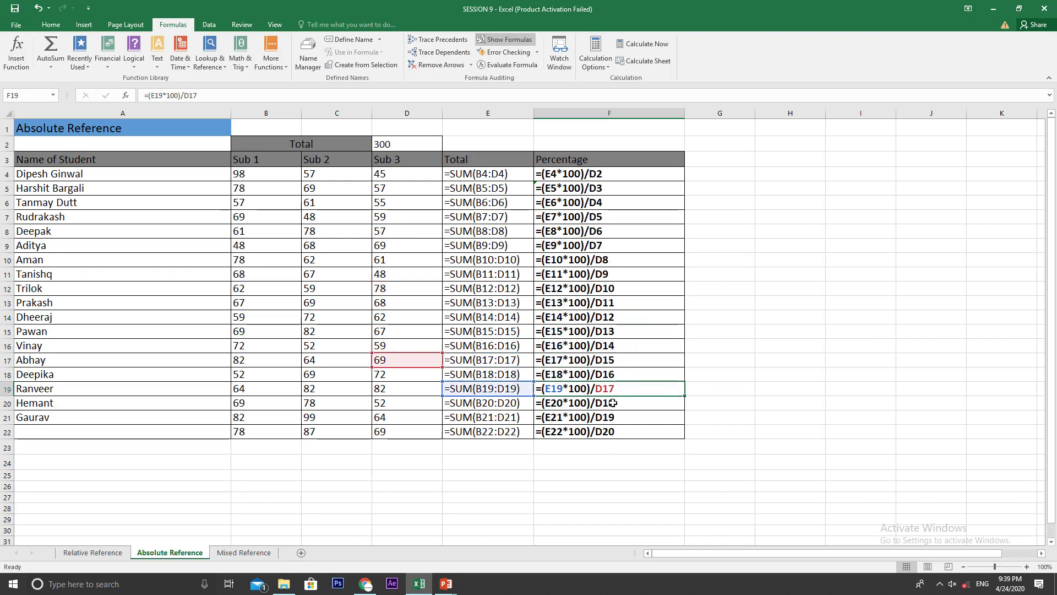
{"action": "key", "text": "Down"}
{"action": "key", "text": "Down"}
{"action": "key", "text": "Down"}
{"action": "key", "text": "Up"}
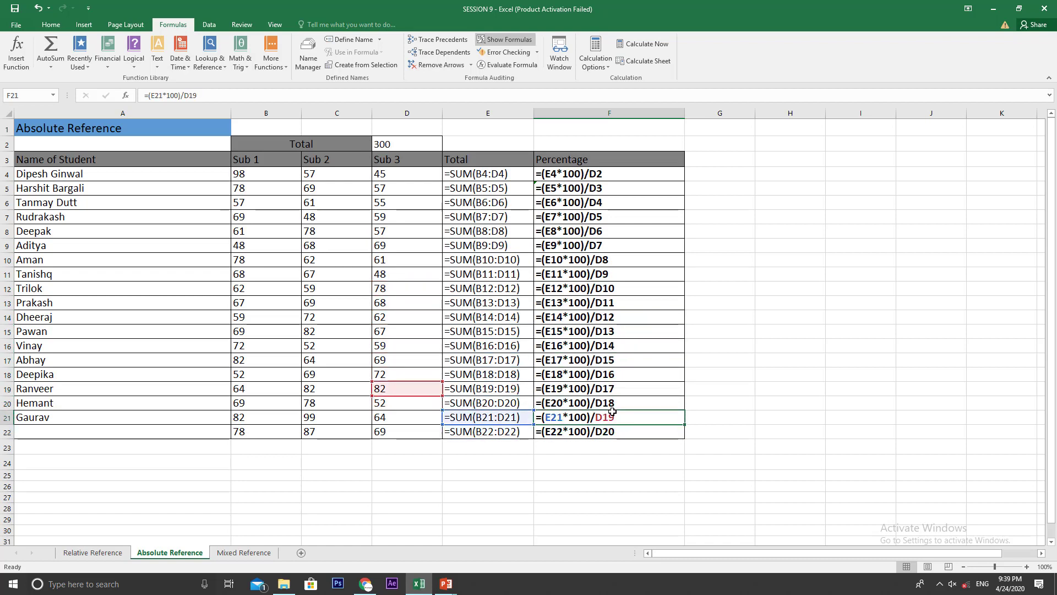
{"action": "key", "text": "Up"}
{"action": "key", "text": "Up"}
{"action": "key", "text": "Up"}
{"action": "key", "text": "Up"}
{"action": "key", "text": "Up"}
{"action": "key", "text": "Up"}
{"action": "key", "text": "Up"}
{"action": "key", "text": "Up"}
{"action": "key", "text": "Up"}
{"action": "key", "text": "Up"}
{"action": "key", "text": "Up"}
{"action": "key", "text": "Up"}
{"action": "key", "text": "Up"}
{"action": "key", "text": "Up"}
{"action": "key", "text": "Up"}
{"action": "key", "text": "Up"}
{"action": "key", "text": "Up"}
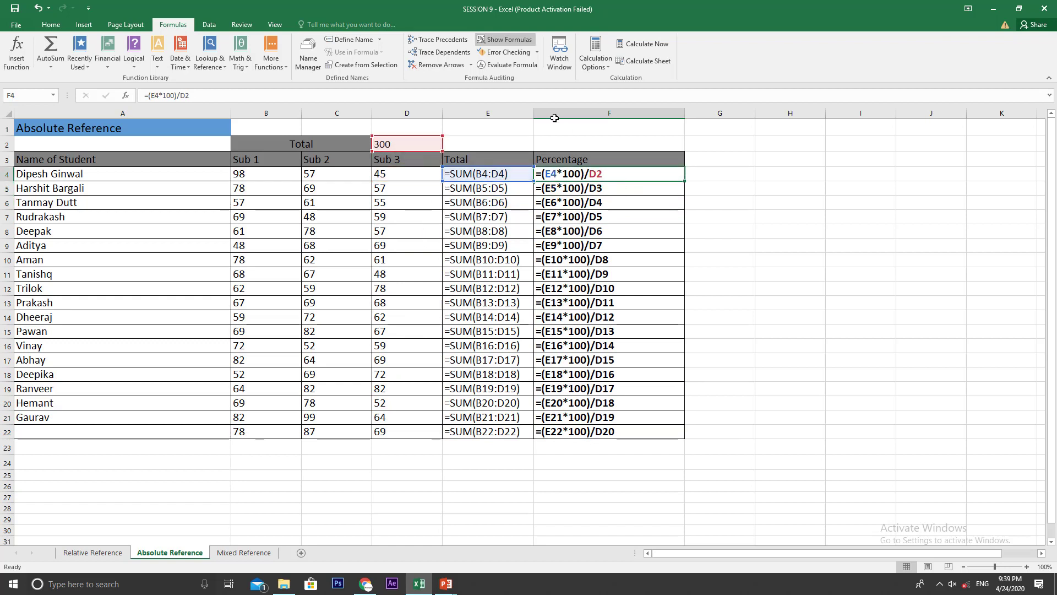
{"action": "left_click", "coordinate": [505, 39]}
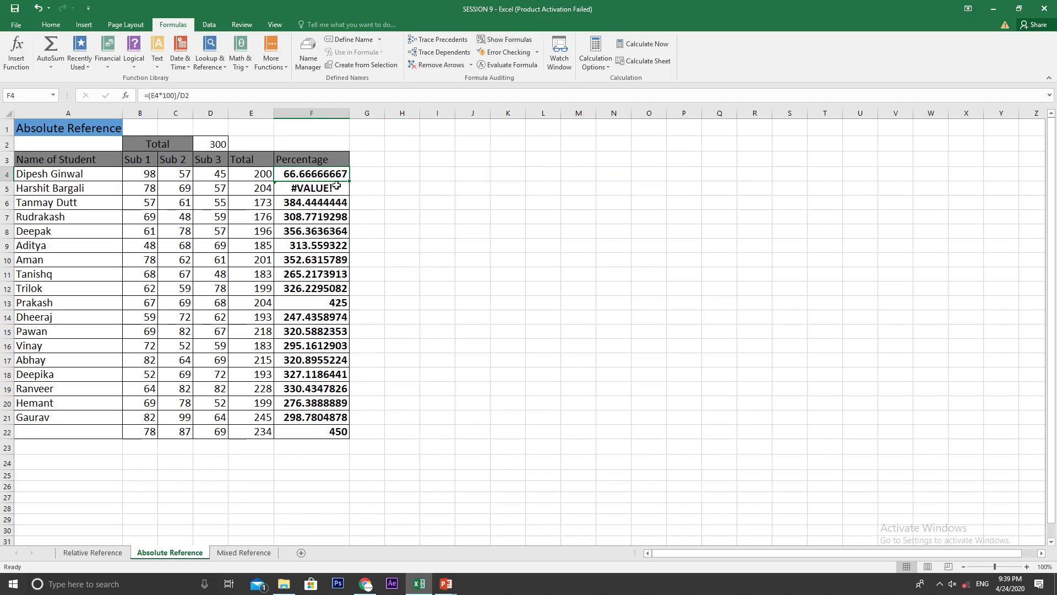
Step: Replace the D2 reference in F4 with the constant 300, making the formula =(E4*100)/300
{"action": "left_click", "coordinate": [203, 99]}
{"action": "key", "text": "BackSpace"}
{"action": "key", "text": "BackSpace"}
{"action": "key", "text": "BackSpace"}
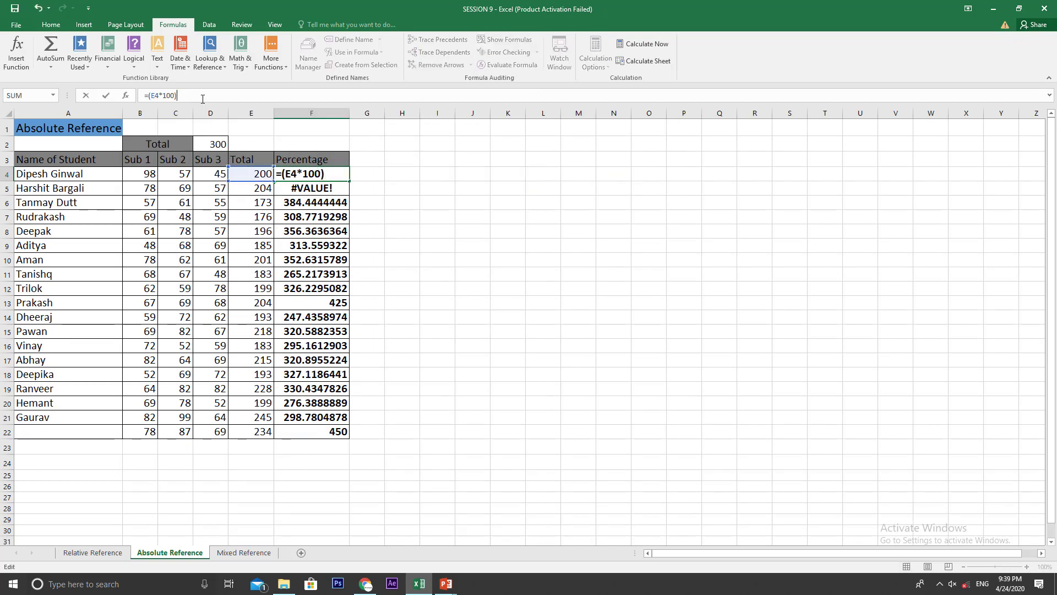
{"action": "type", "text": "/D3"}
{"action": "key", "text": "Return"}
{"action": "key", "text": "Up"}
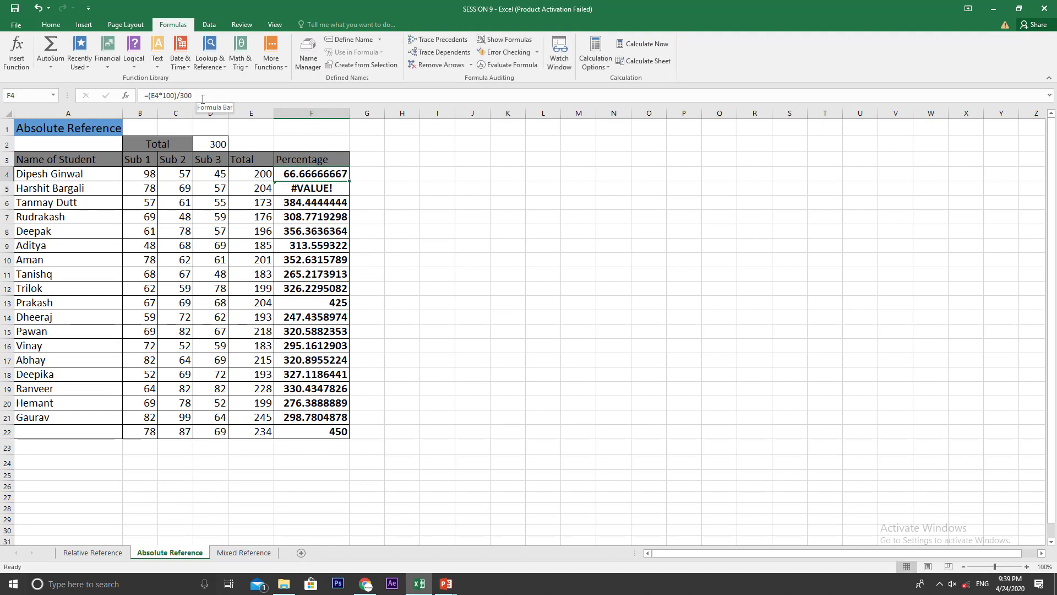
Step: Copy the percentage formula from F4 into F5:F22
{"action": "key", "text": "ctrl+c"}
{"action": "key", "text": "Down"}
{"action": "key", "text": "shift+Down"}
{"action": "key", "text": "shift+Down"}
{"action": "key", "text": "shift+Down"}
{"action": "key", "text": "shift+Down"}
{"action": "key", "text": "shift+Down"}
{"action": "key", "text": "shift+Down"}
{"action": "key", "text": "shift+Down"}
{"action": "key", "text": "shift+Down"}
{"action": "key", "text": "shift+Down"}
{"action": "key", "text": "shift+Down"}
{"action": "key", "text": "shift+Down"}
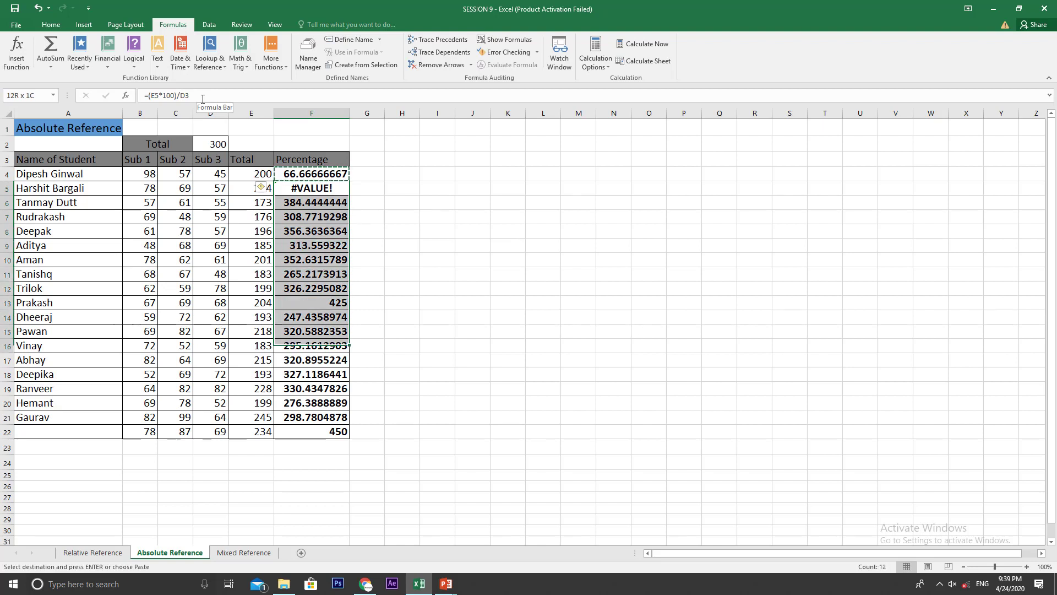
{"action": "key", "text": "shift+Down"}
{"action": "key", "text": "shift+Down"}
{"action": "key", "text": "shift+Down"}
{"action": "key", "text": "shift+Down"}
{"action": "key", "text": "shift+Down"}
{"action": "key", "text": "shift+Down"}
{"action": "key", "text": "shift+Down"}
{"action": "key", "text": "shift+Down"}
{"action": "key", "text": "shift+Up"}
{"action": "key", "text": "shift+Up"}
{"action": "key", "text": "shift+Up"}
{"action": "key", "text": "shift+Down"}
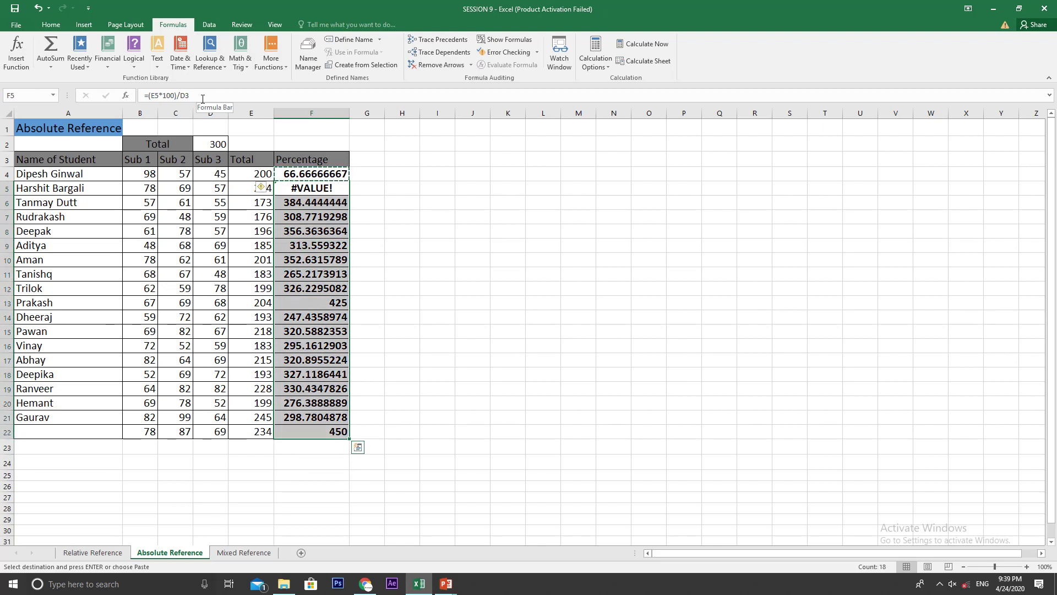
{"action": "key", "text": "ctrl+v"}
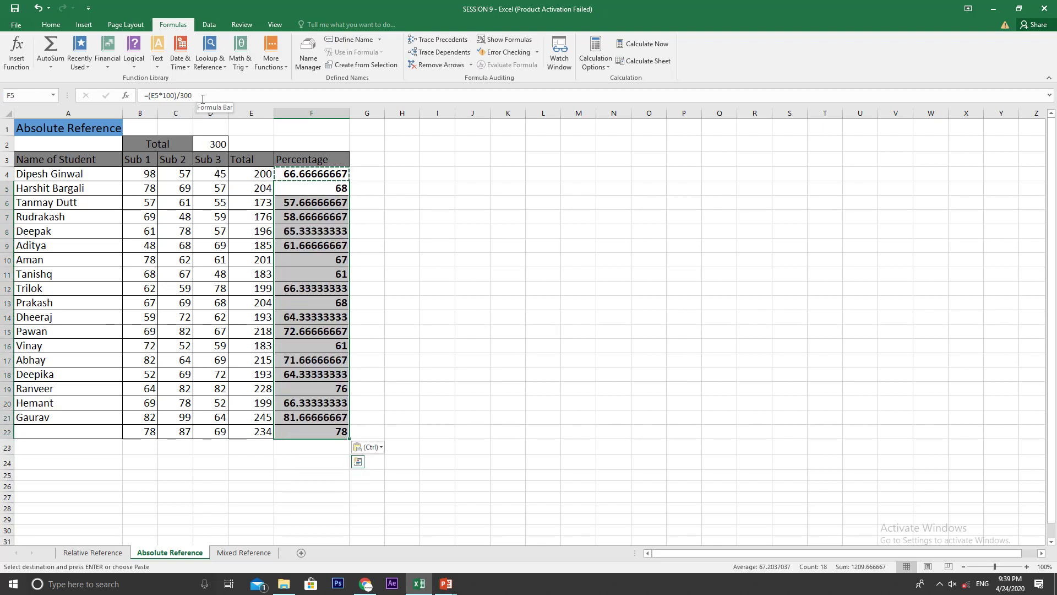
{"action": "left_click", "coordinate": [423, 237]}
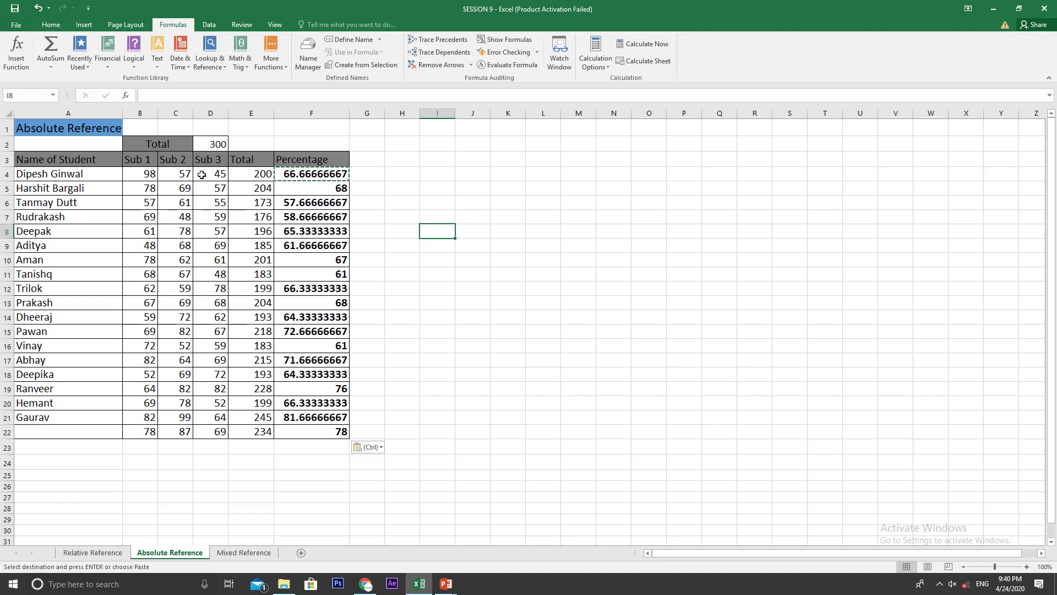
Step: Set the overall total in D2 to 400 and check it against the formula in F4
{"action": "left_click", "coordinate": [213, 145]}
{"action": "type", "text": "400"}
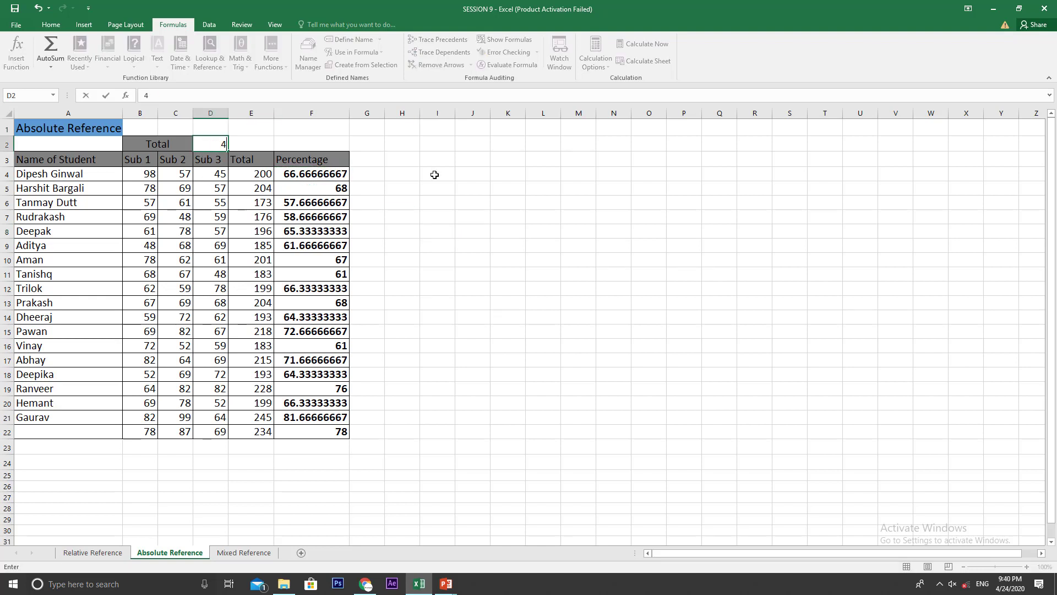
{"action": "key", "text": "Return"}
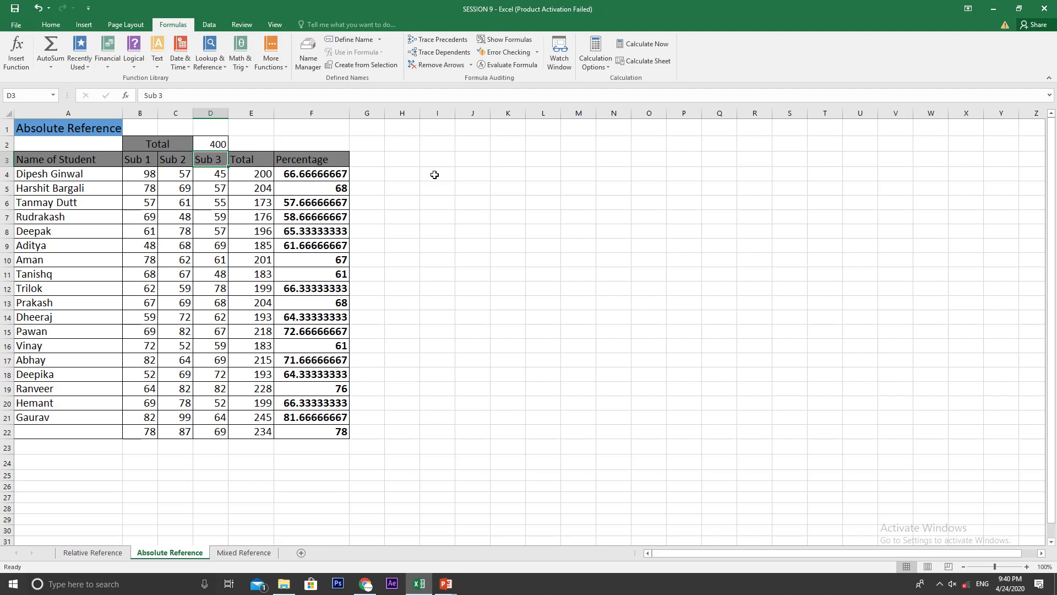
{"action": "left_click", "coordinate": [332, 178]}
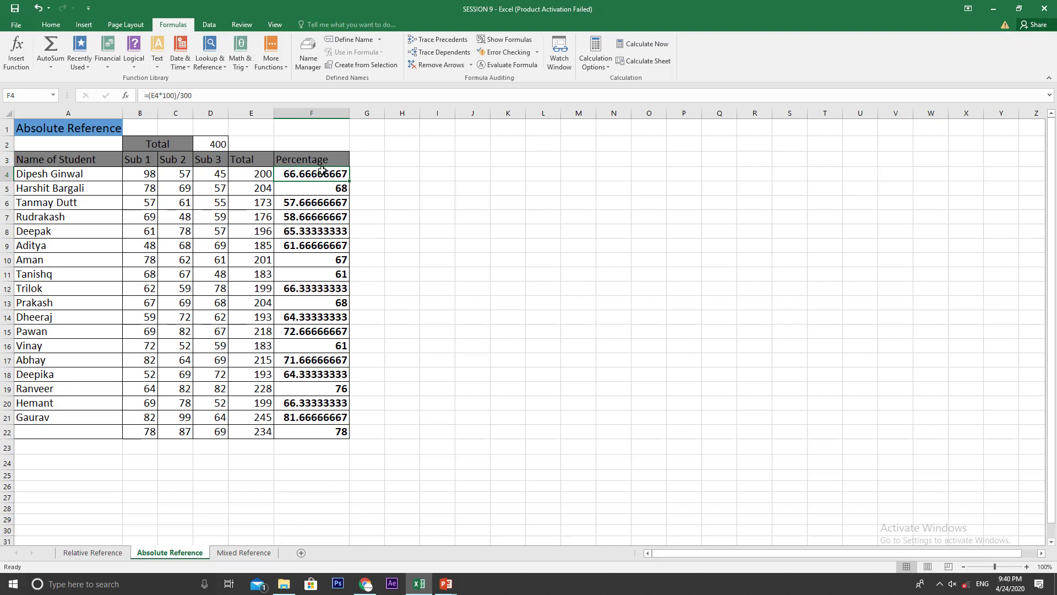
{"action": "left_click", "coordinate": [208, 96]}
{"action": "left_click", "coordinate": [215, 141]}
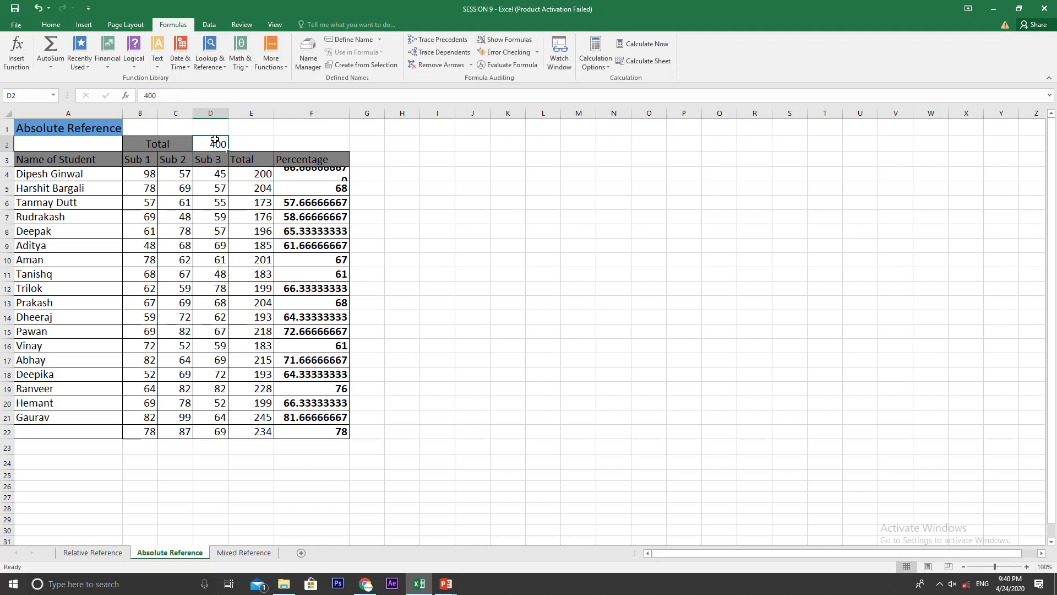
{"action": "left_click", "coordinate": [298, 177]}
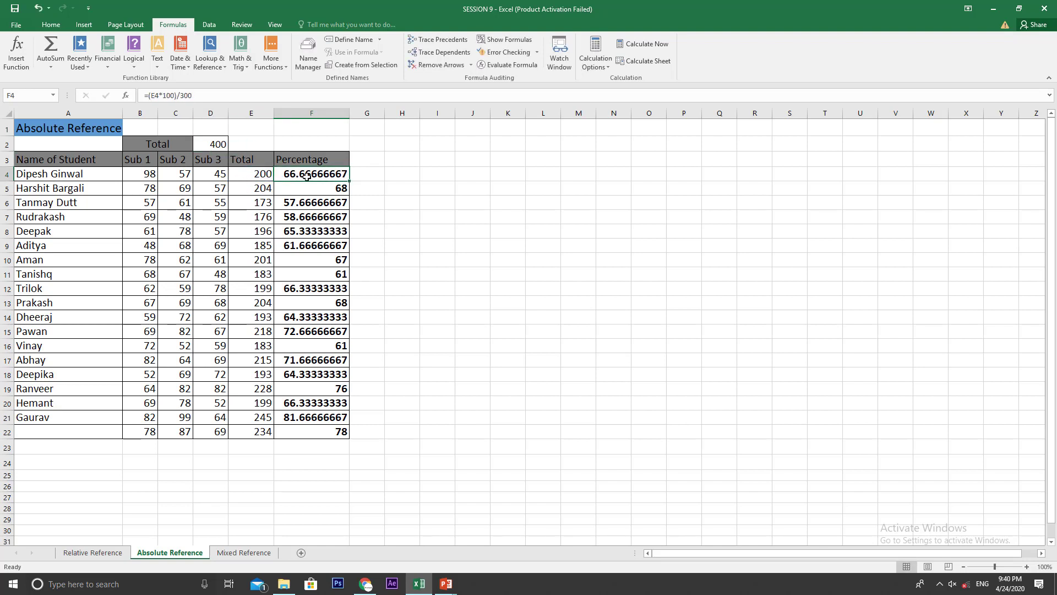
Step: Clear the percentage formulas from F4:F22 and select the sheet title in A1
{"action": "left_click_drag", "start_coordinate": [297, 184], "coordinate": [302, 433]}
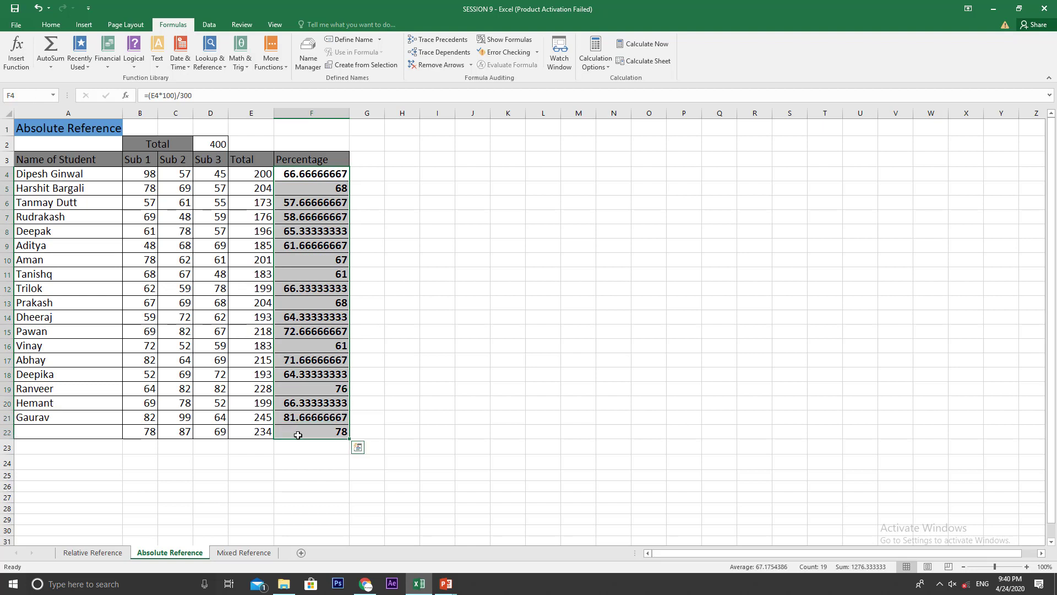
{"action": "key", "text": "Delete"}
{"action": "left_click", "coordinate": [319, 183]}
{"action": "left_click", "coordinate": [97, 131]}
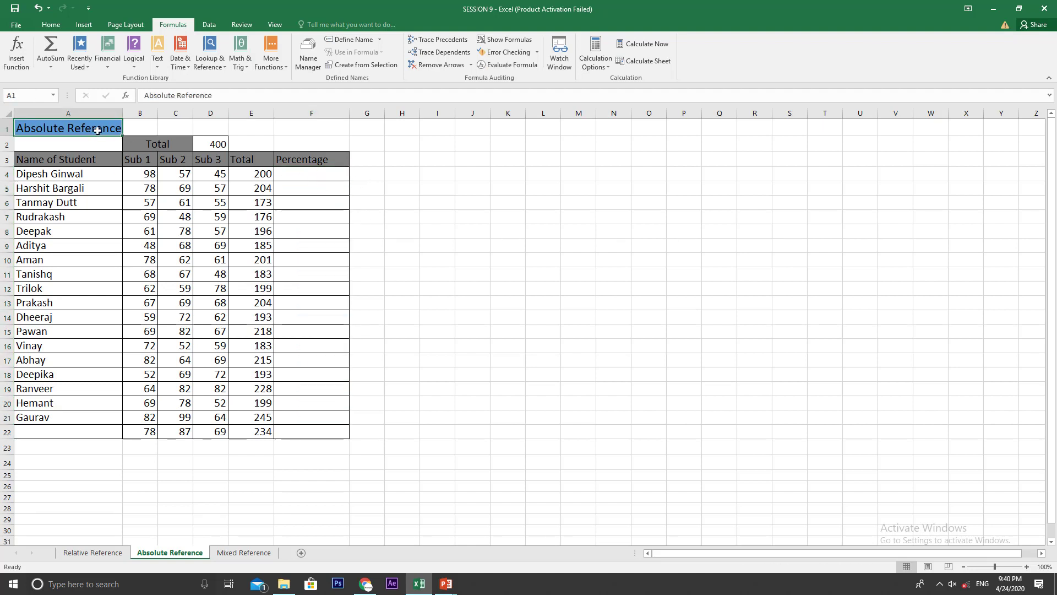
Step: Enter the percentage formula =(E4*100)/D2 in F4 for the first student
{"action": "left_click", "coordinate": [292, 175]}
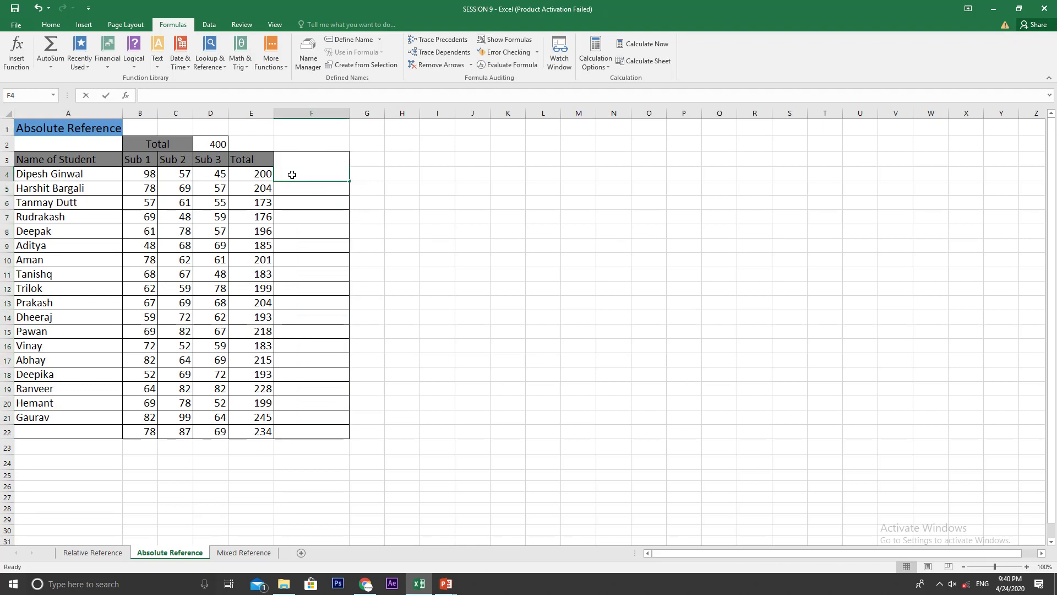
{"action": "type", "text": "="}
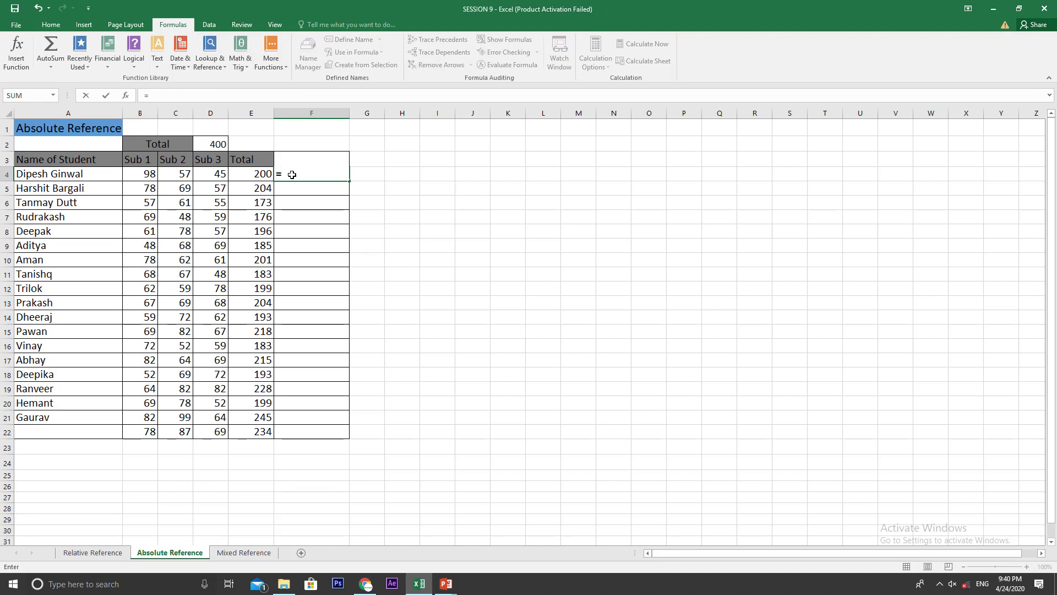
{"action": "left_click", "coordinate": [265, 176]}
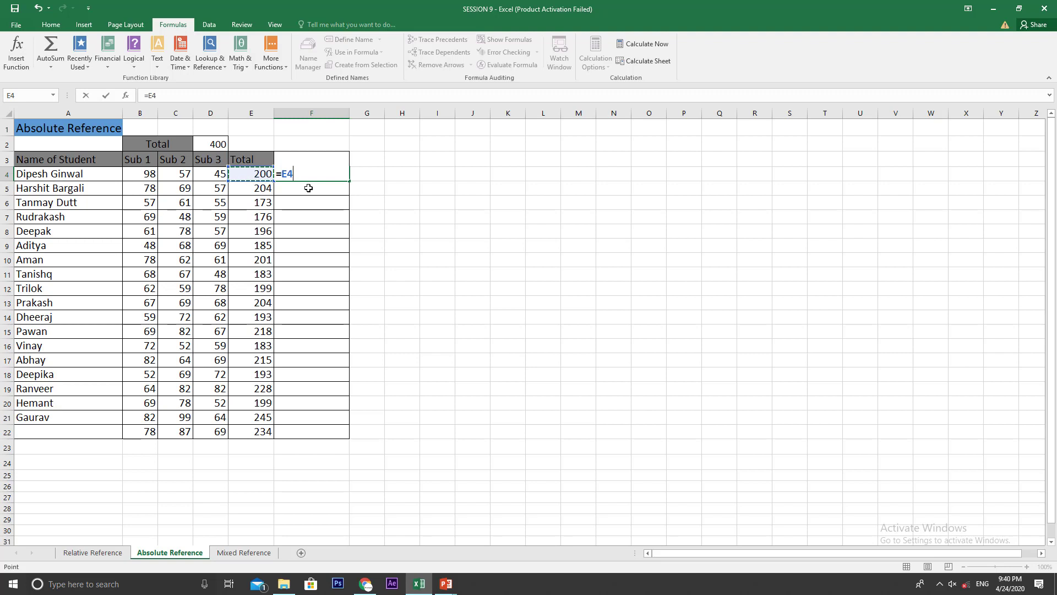
{"action": "key", "text": "BackSpace"}
{"action": "key", "text": "BackSpace"}
{"action": "type", "text": "("}
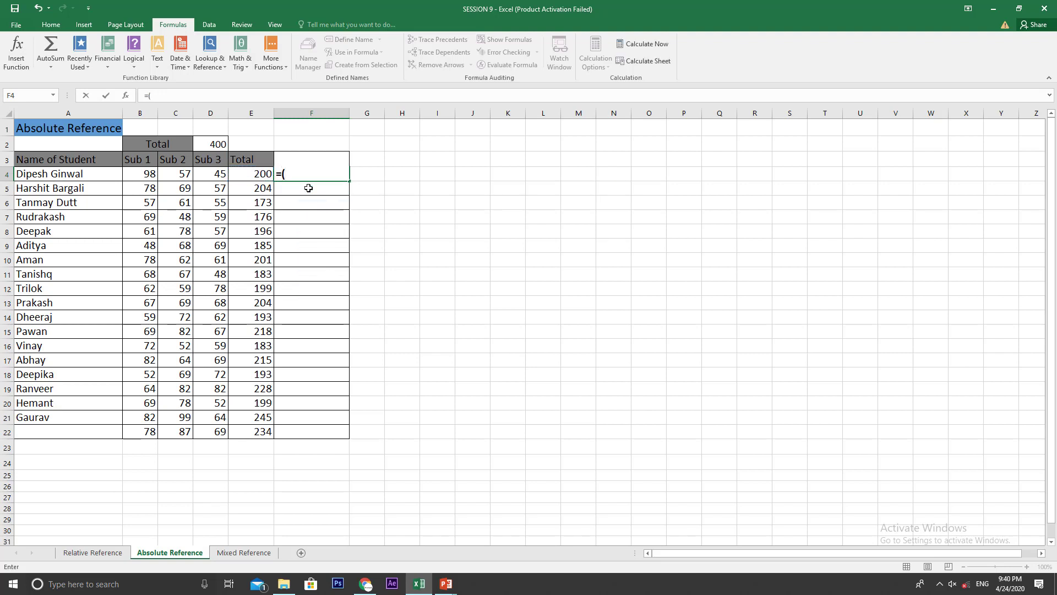
{"action": "left_click", "coordinate": [257, 175]}
{"action": "type", "text": "*100"}
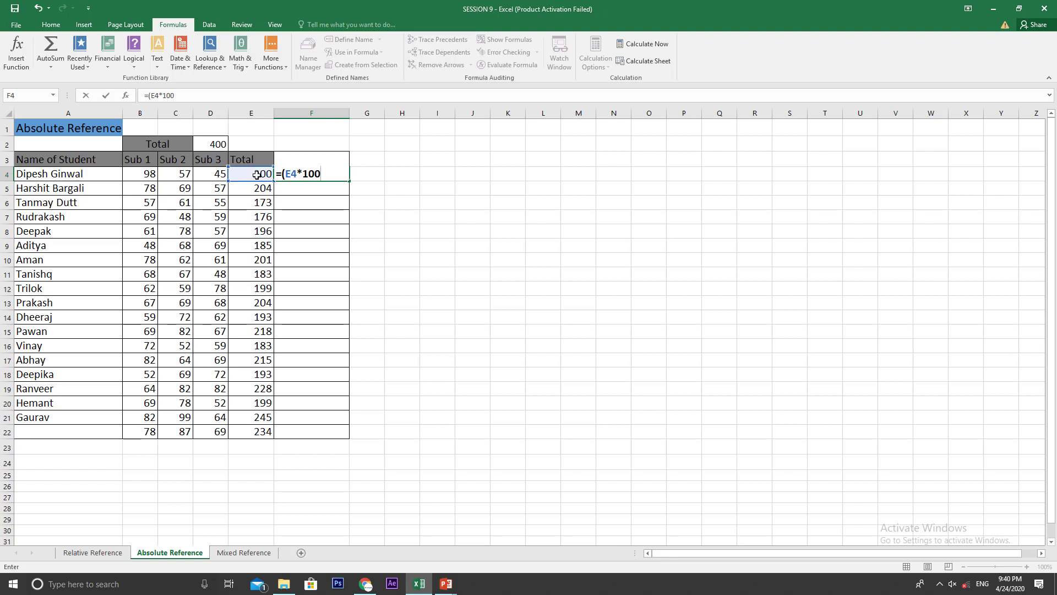
{"action": "type", "text": ")/1"}
{"action": "key", "text": "BackSpace"}
{"action": "left_click", "coordinate": [211, 144]}
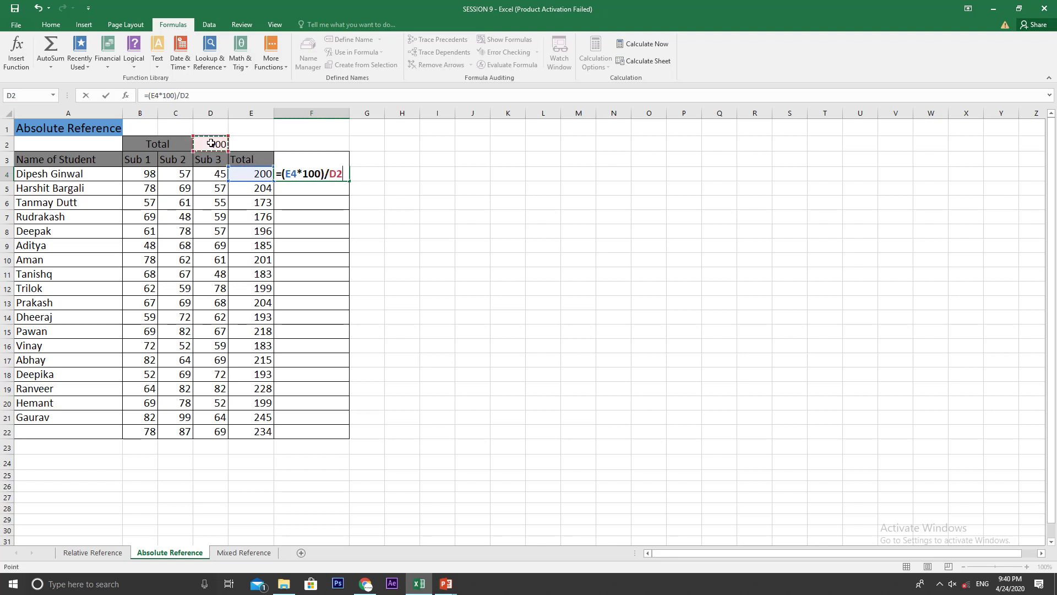
{"action": "key", "text": "Return"}
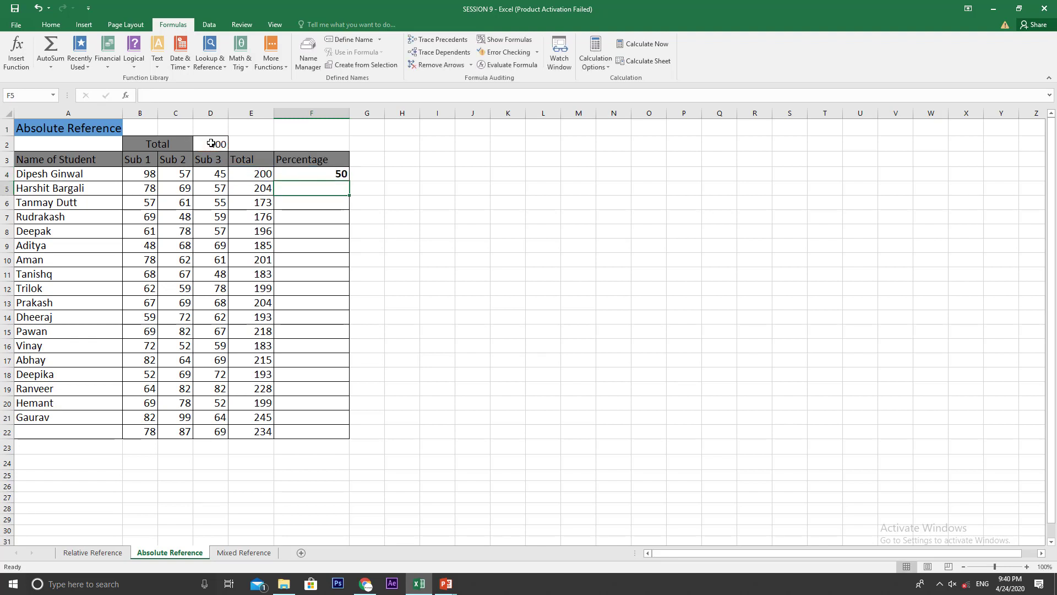
Step: Make the D2 reference in the F4 formula absolute, so that it reads =(E4*100)/$D$2
{"action": "left_click", "coordinate": [320, 175]}
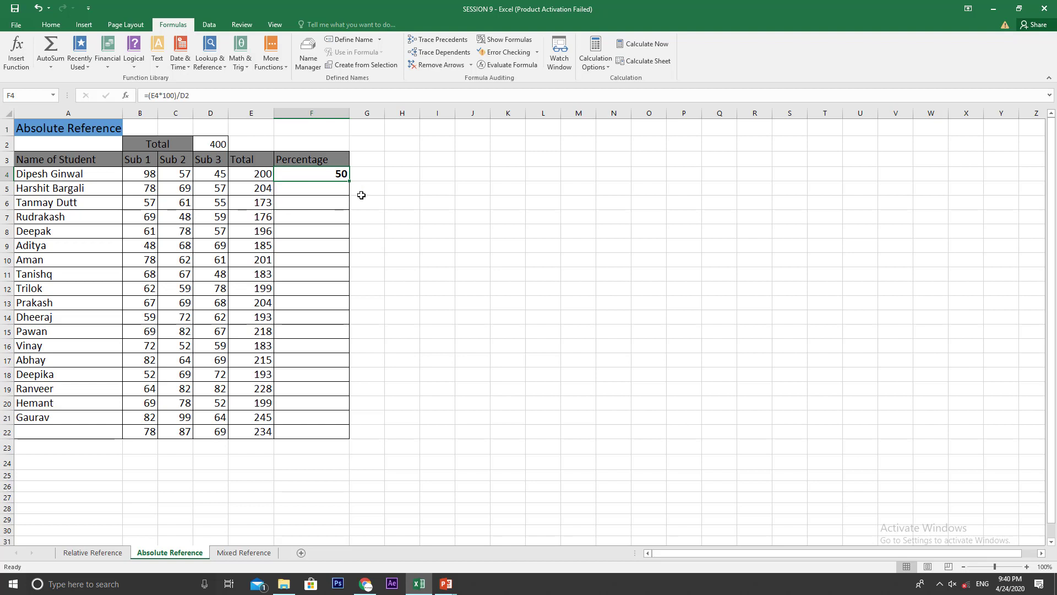
{"action": "left_click", "coordinate": [197, 94]}
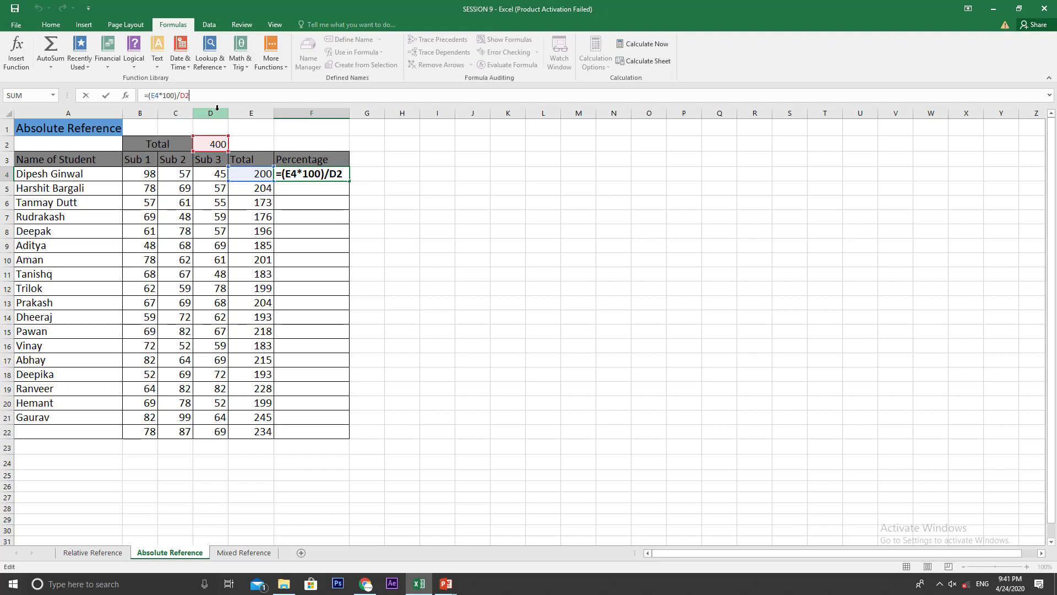
{"action": "key", "text": "F4"}
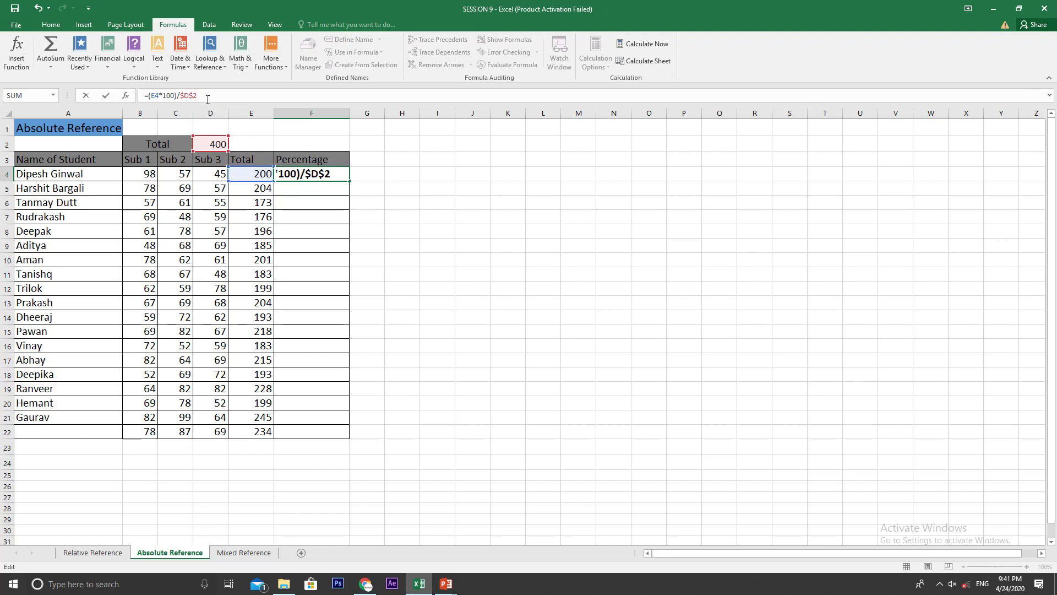
{"action": "key", "text": "BackSpace"}
{"action": "key", "text": "BackSpace"}
{"action": "key", "text": "BackSpace"}
{"action": "key", "text": "BackSpace"}
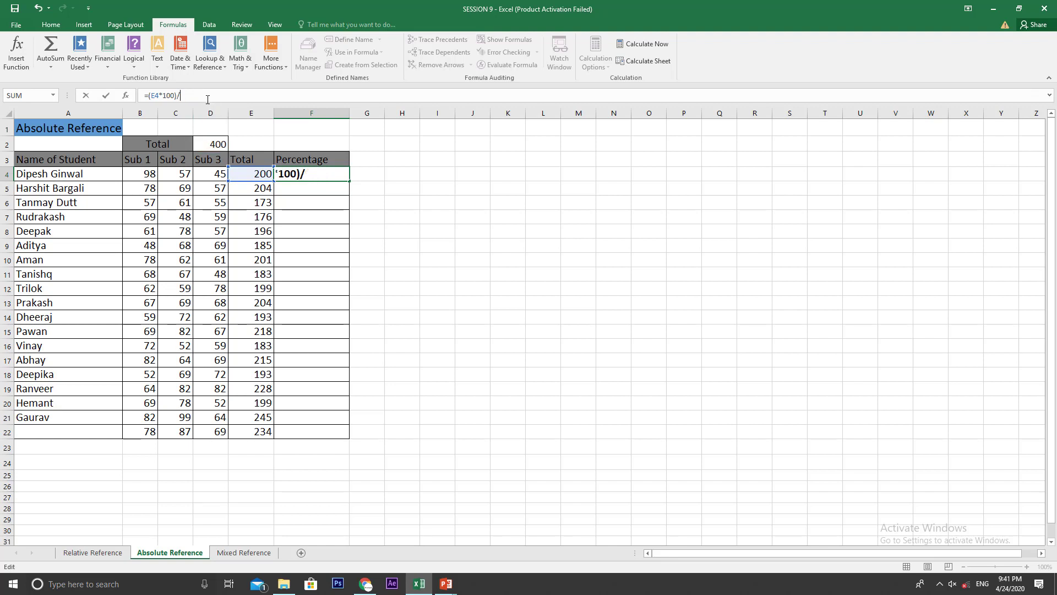
{"action": "type", "text": "$"}
{"action": "type", "text": "D$2"}
{"action": "key", "text": "Return"}
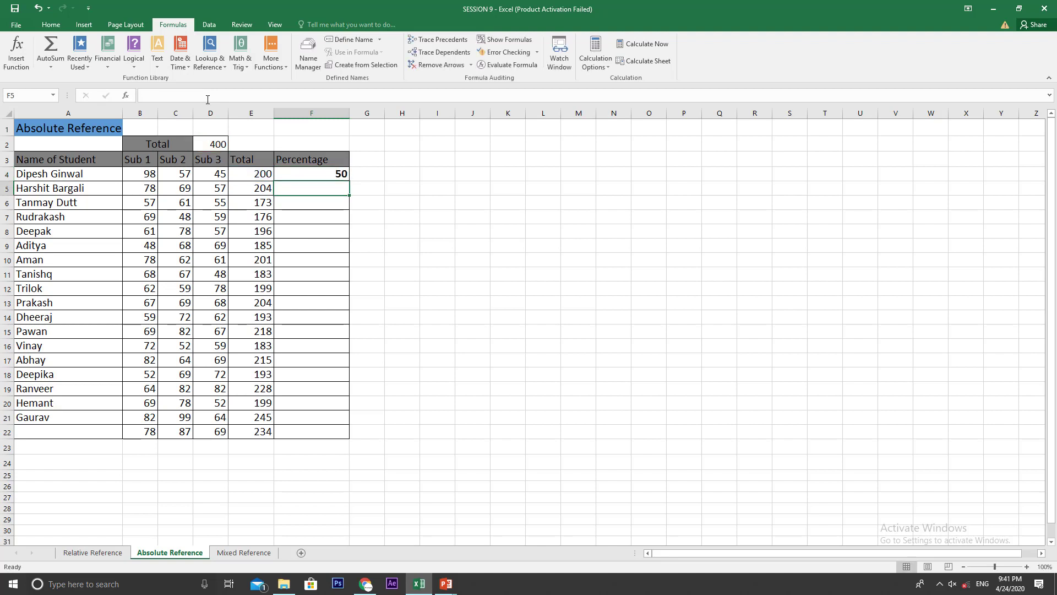
Step: Copy the absolute-reference percentage formula from F4 down through F22
{"action": "key", "text": "Up"}
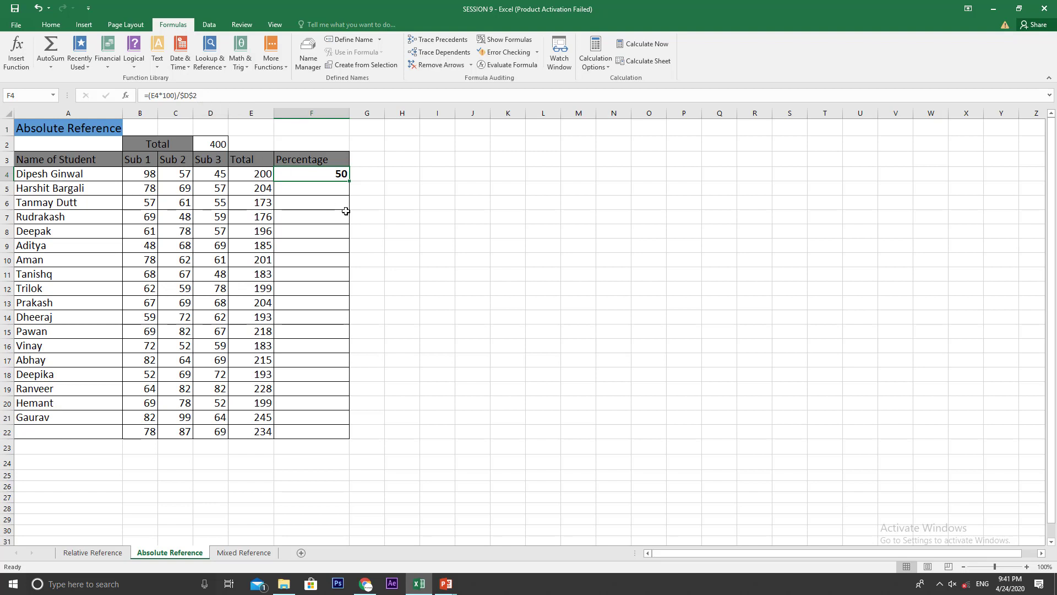
{"action": "left_click_drag", "start_coordinate": [348, 182], "coordinate": [349, 439]}
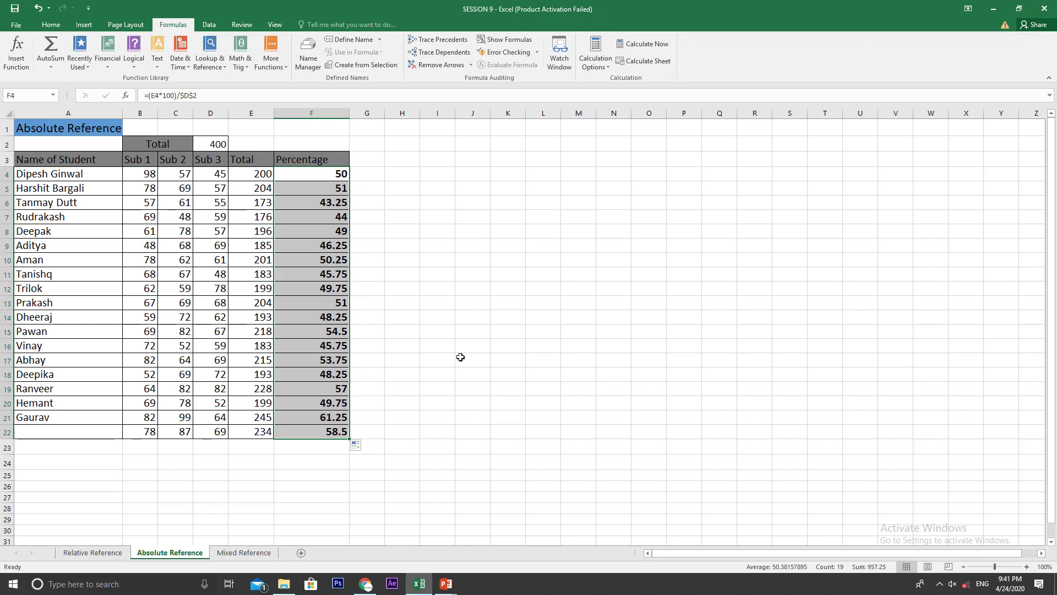
{"action": "left_click", "coordinate": [413, 163]}
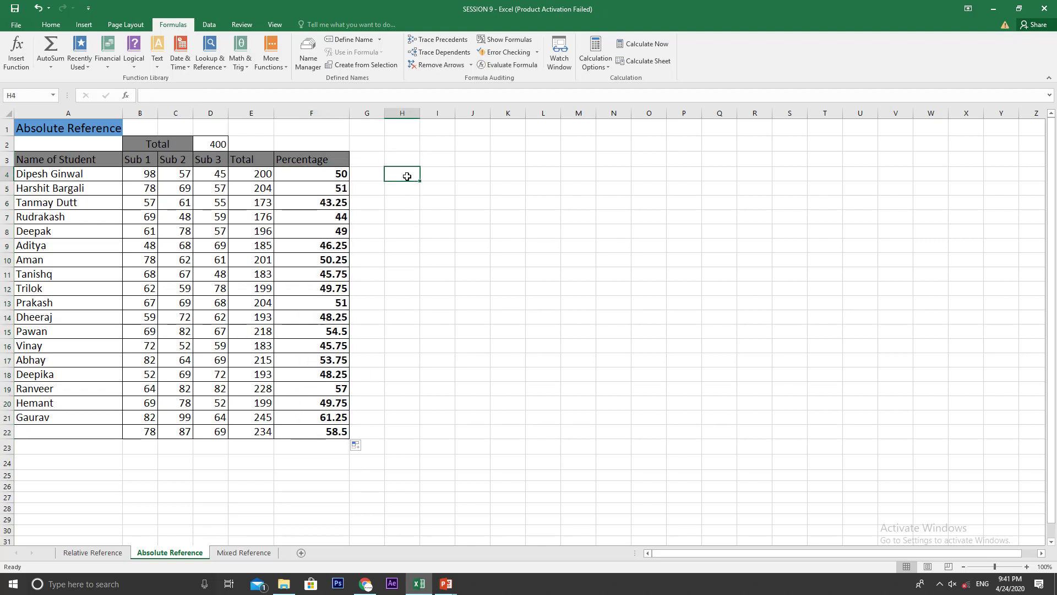
Step: Copy the percentage formula from F4 into the neighbouring cell G4
{"action": "left_click", "coordinate": [342, 173]}
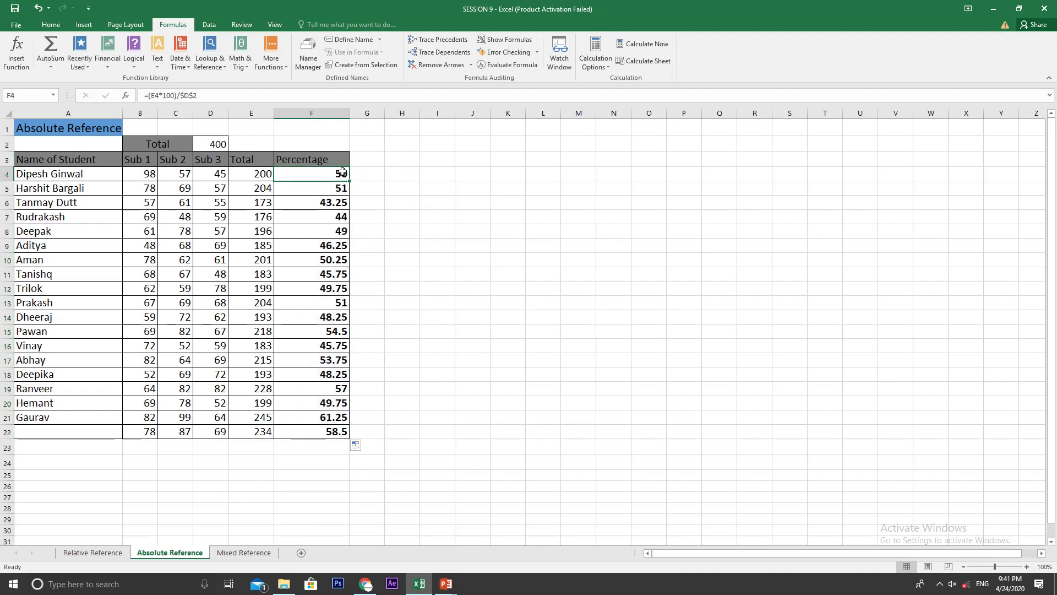
{"action": "key", "text": "ctrl+c"}
{"action": "left_click", "coordinate": [372, 174]}
{"action": "key", "text": "ctrl+v"}
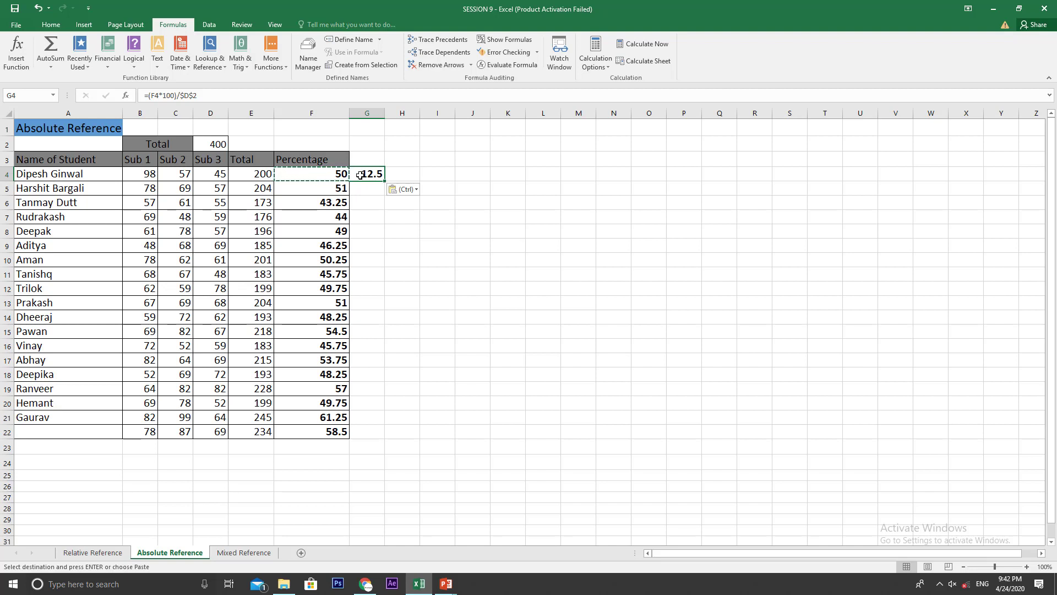
Step: Change the numerator reference in G4 to E4, making the formula =(E4*100)/$D$2
{"action": "double_click", "coordinate": [360, 175]}
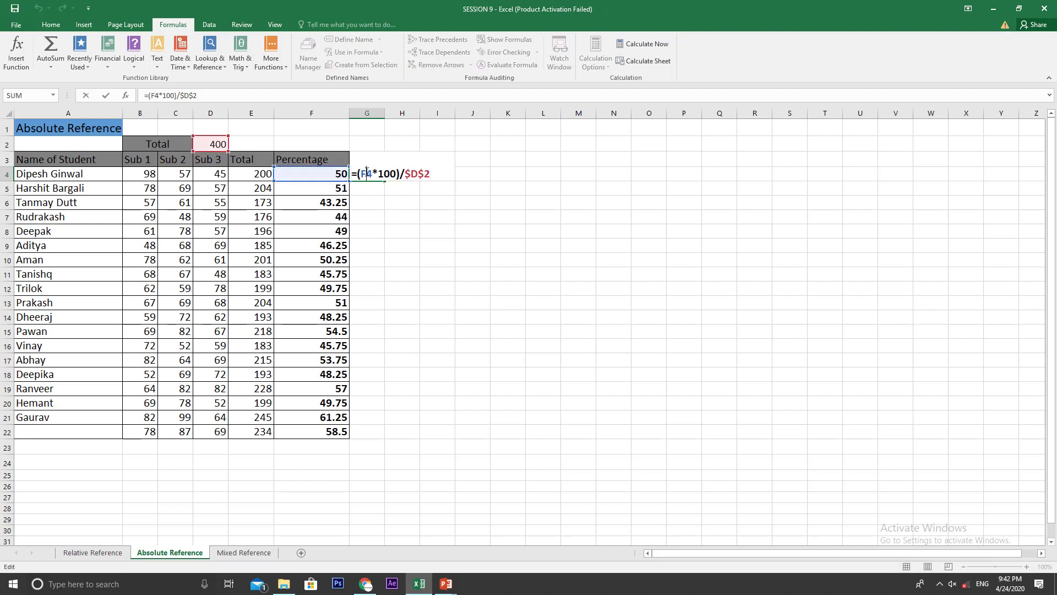
{"action": "key", "text": "BackSpace"}
{"action": "type", "text": "E"}
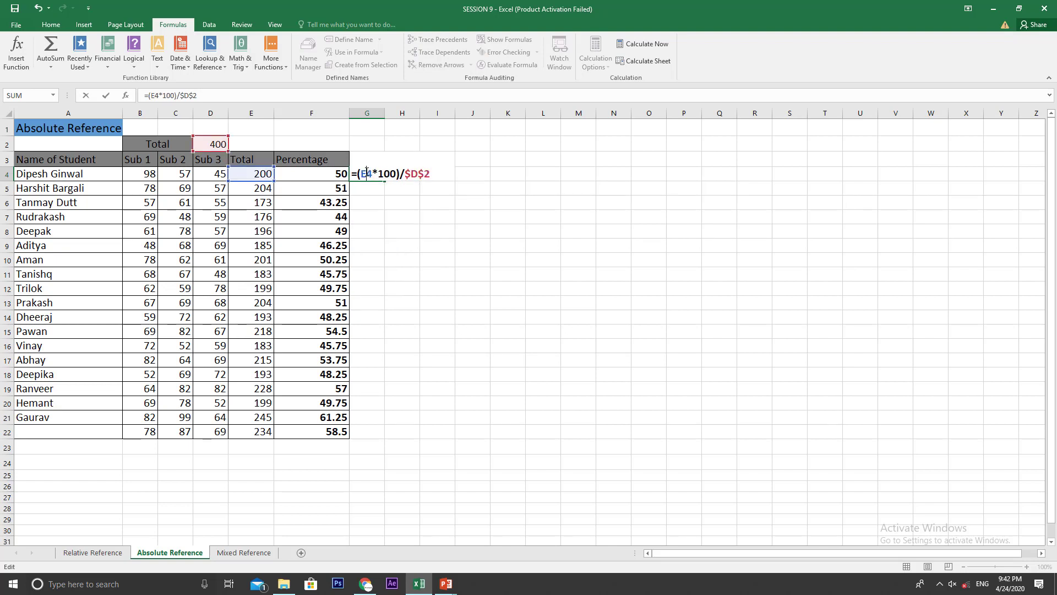
{"action": "key", "text": "Return"}
{"action": "left_click", "coordinate": [367, 172]}
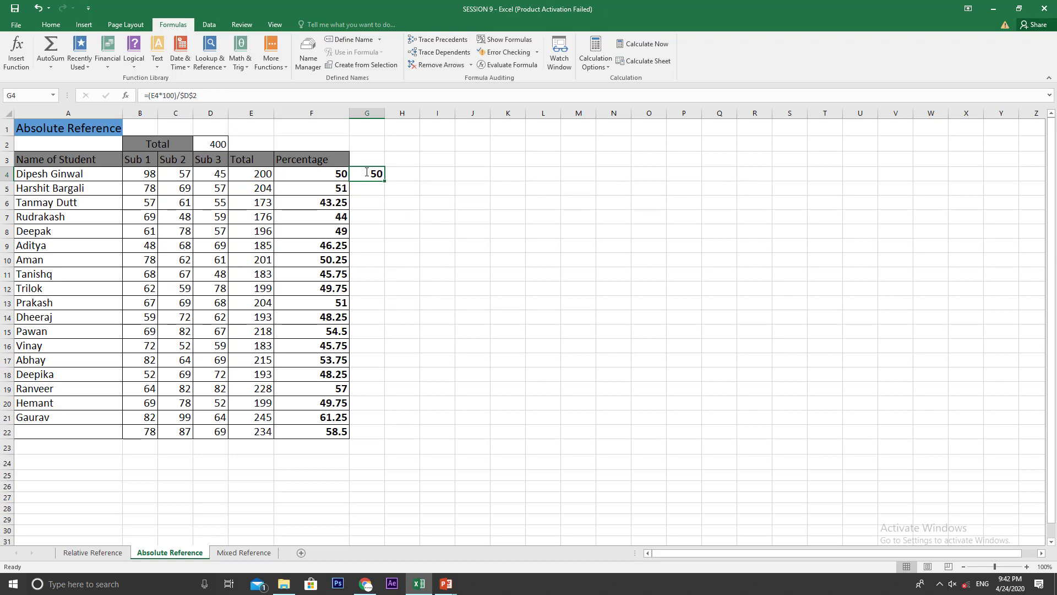
Step: Display the formulas in the sheet's cells and fit column G to its contents
{"action": "left_click", "coordinate": [300, 174]}
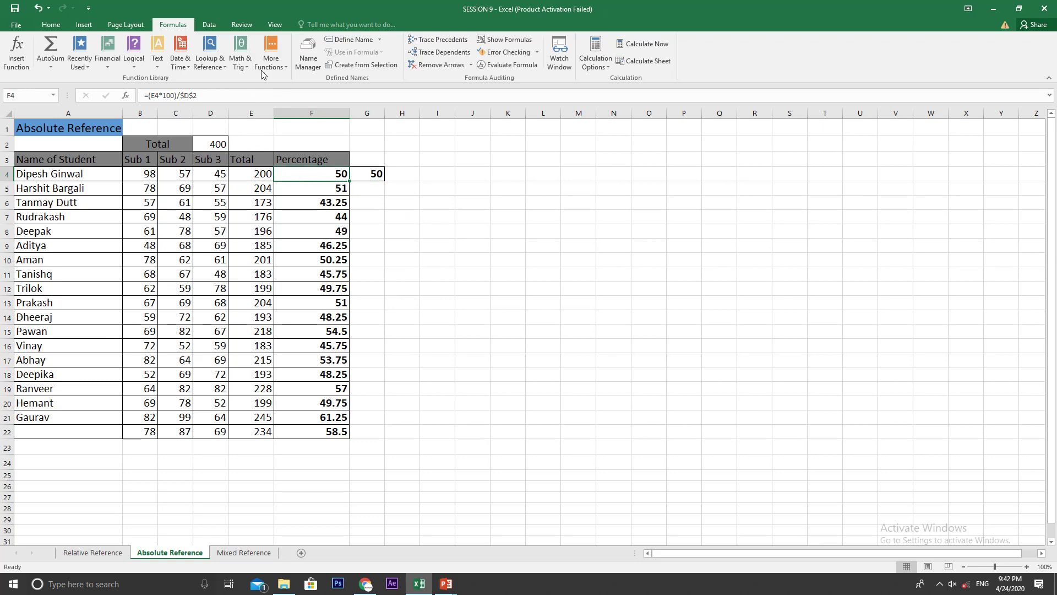
{"action": "left_click", "coordinate": [515, 39]}
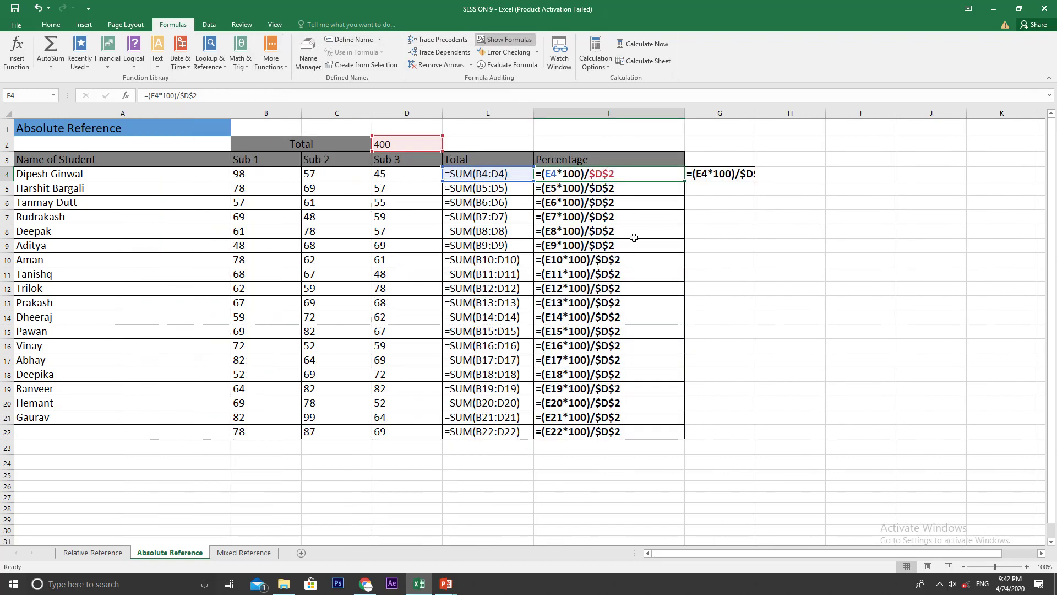
{"action": "double_click", "coordinate": [755, 113]}
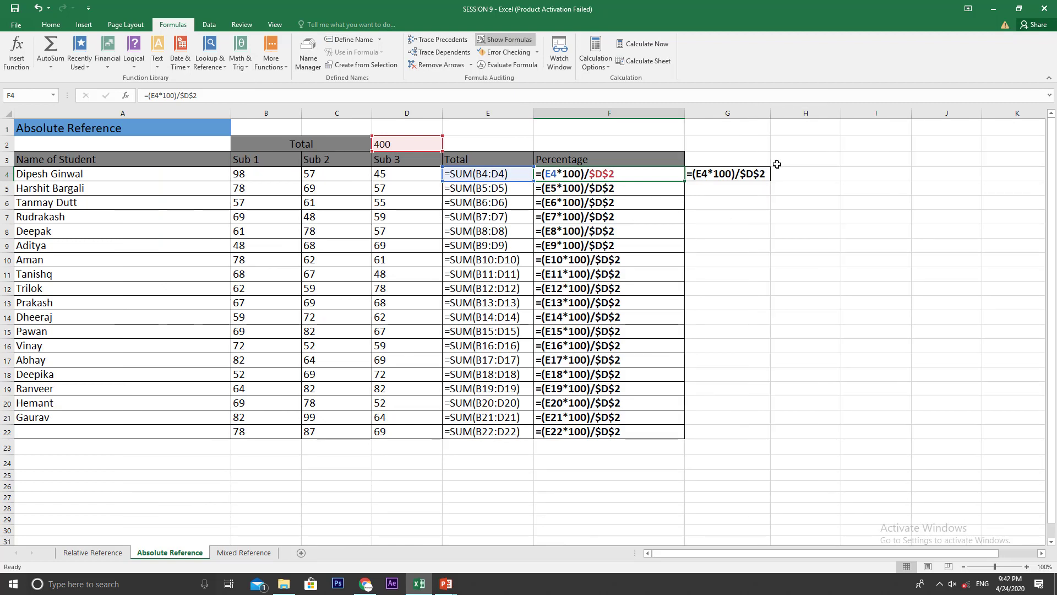
{"action": "left_click", "coordinate": [738, 201]}
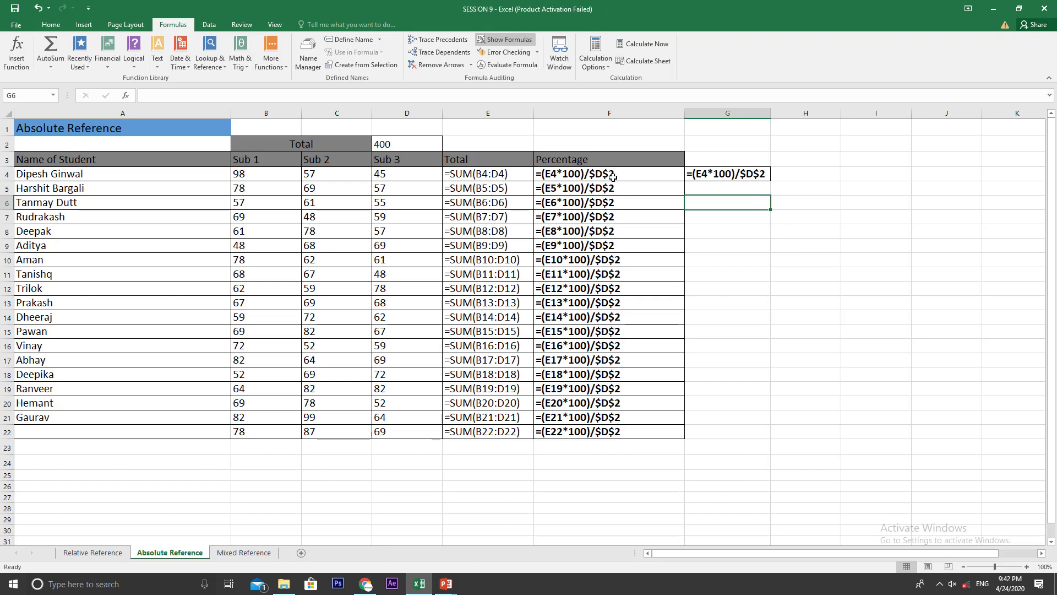
Step: Remove the row lock from the D2 reference in G4, making the formula =(E4*100)/$D2
{"action": "double_click", "coordinate": [750, 176]}
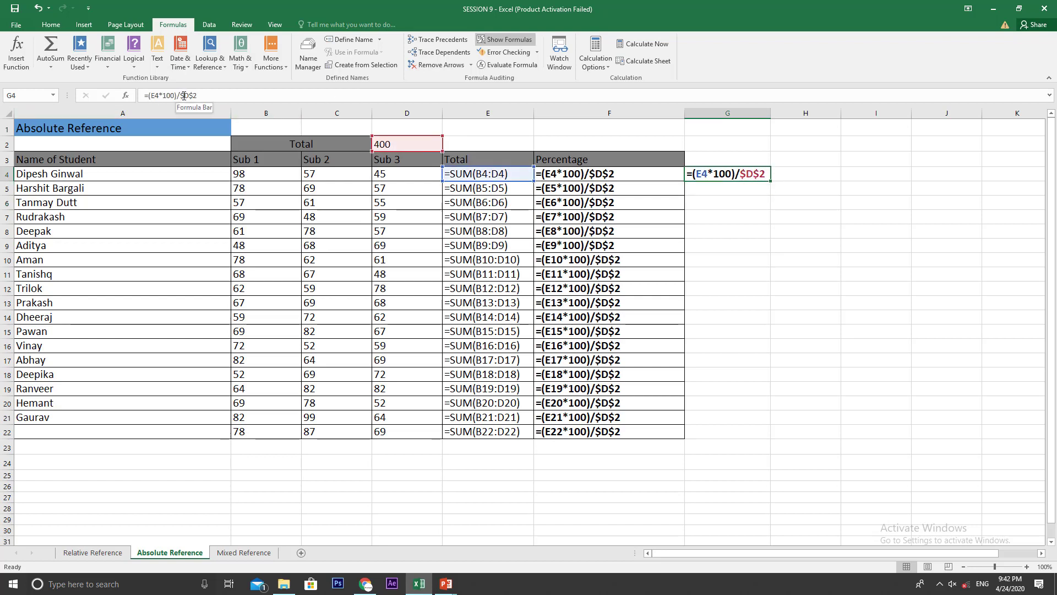
{"action": "left_click", "coordinate": [191, 95]}
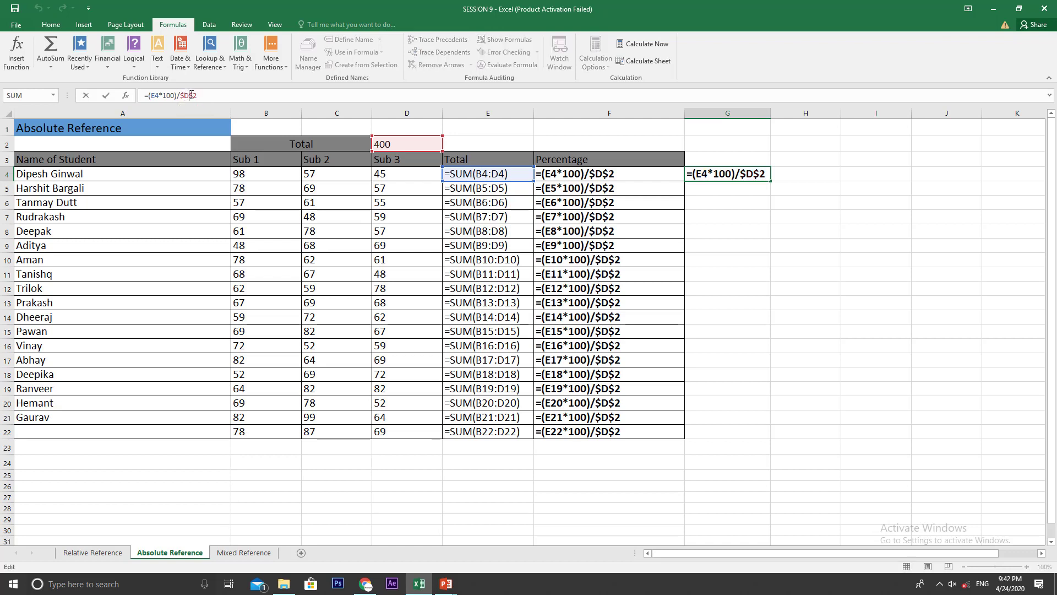
{"action": "key", "text": "BackSpace"}
{"action": "key", "text": "Return"}
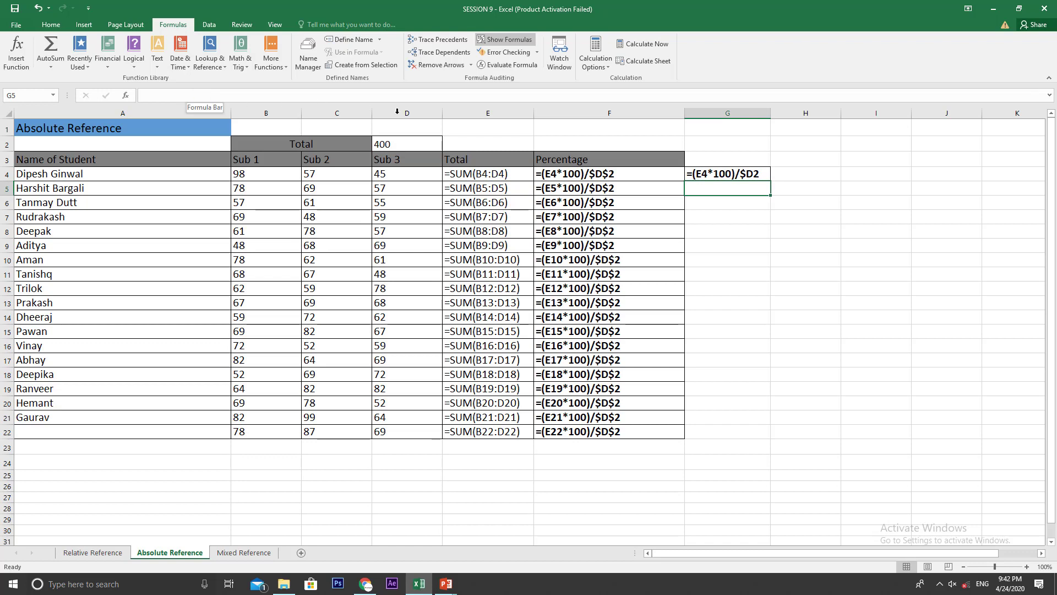
Step: Copy the formula from G4 down through G22 and fit column G to its contents
{"action": "left_click", "coordinate": [743, 176]}
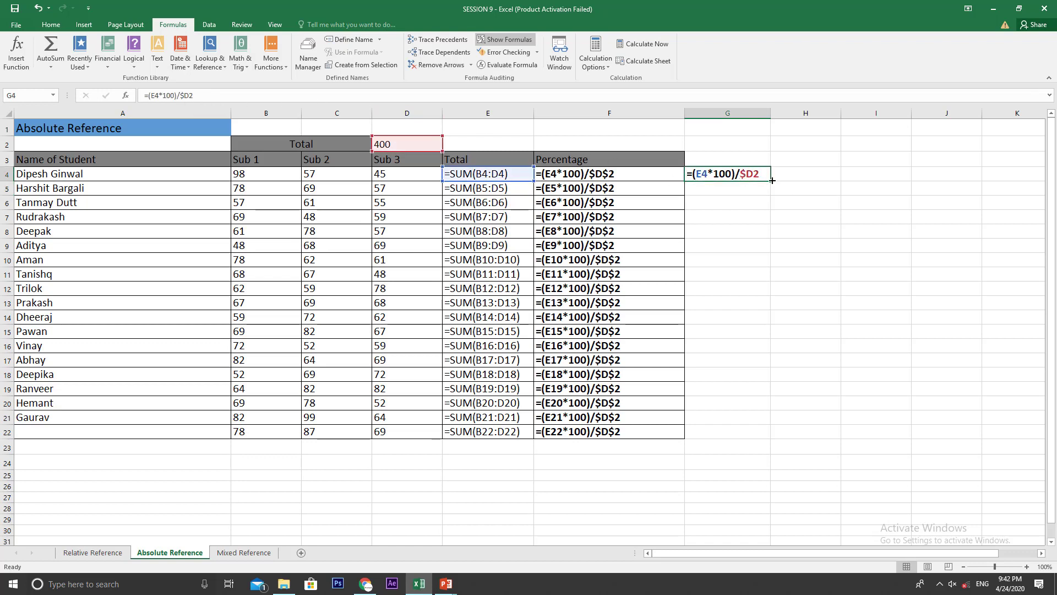
{"action": "left_click_drag", "start_coordinate": [772, 182], "coordinate": [771, 444]}
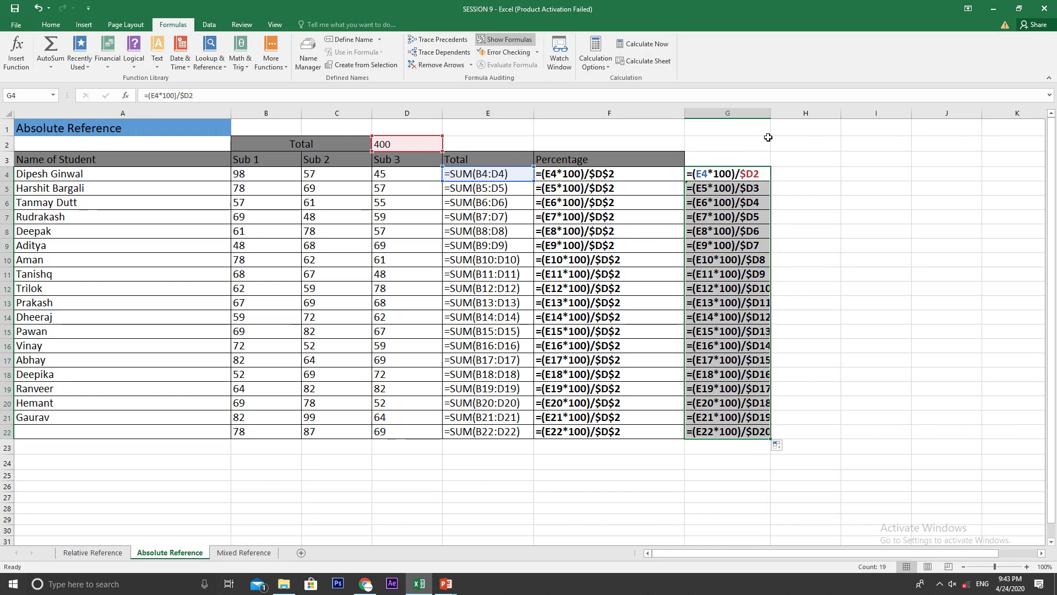
{"action": "left_click_drag", "start_coordinate": [769, 111], "coordinate": [769, 110]}
{"action": "double_click", "coordinate": [769, 111]}
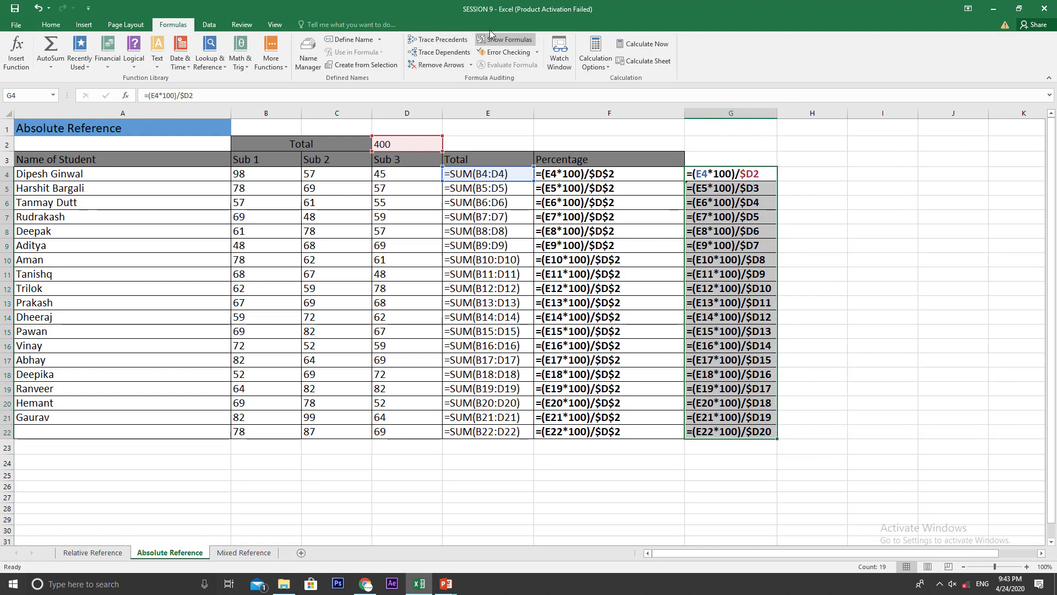
Step: Switch the sheet back to showing calculated results and select G4
{"action": "left_click", "coordinate": [506, 39]}
{"action": "left_click", "coordinate": [478, 260]}
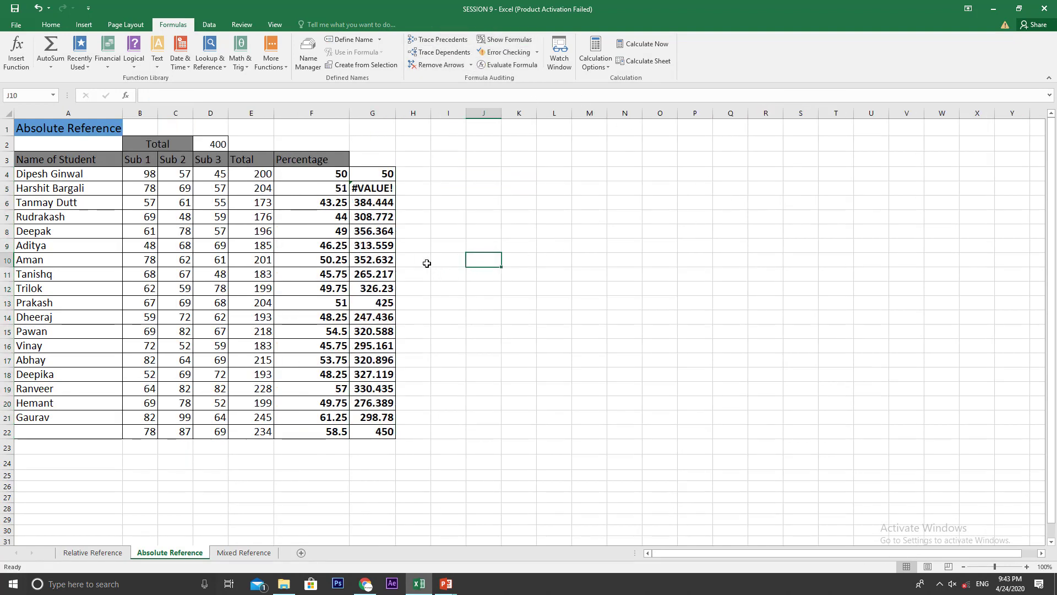
{"action": "left_click", "coordinate": [393, 174]}
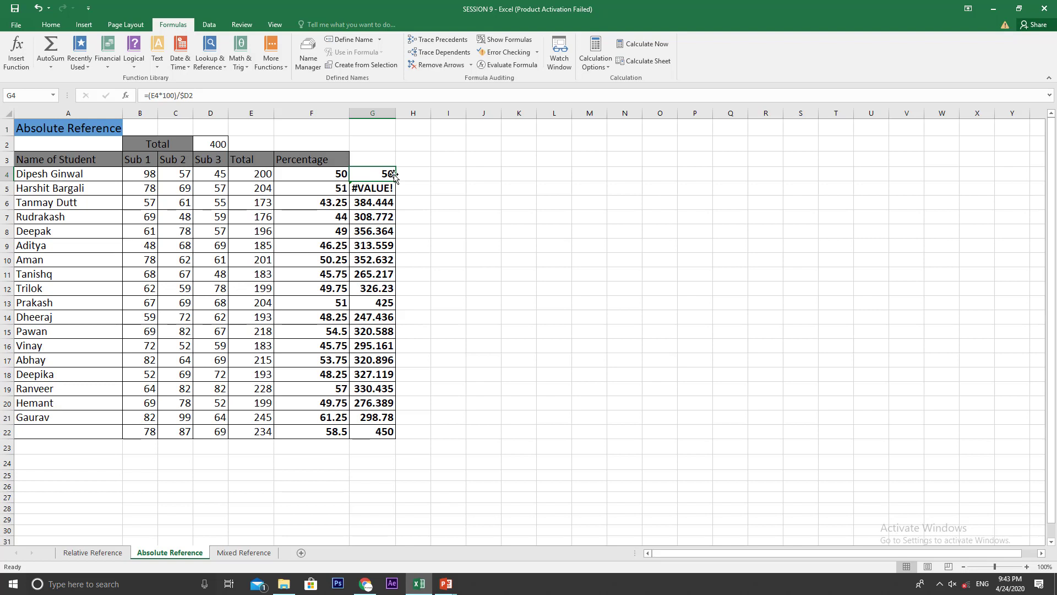
Step: Step through the column G formulas down to row 10 and compare their divisor reference with the one in F4
{"action": "key", "text": "Down"}
{"action": "key", "text": "Down"}
{"action": "key", "text": "Down"}
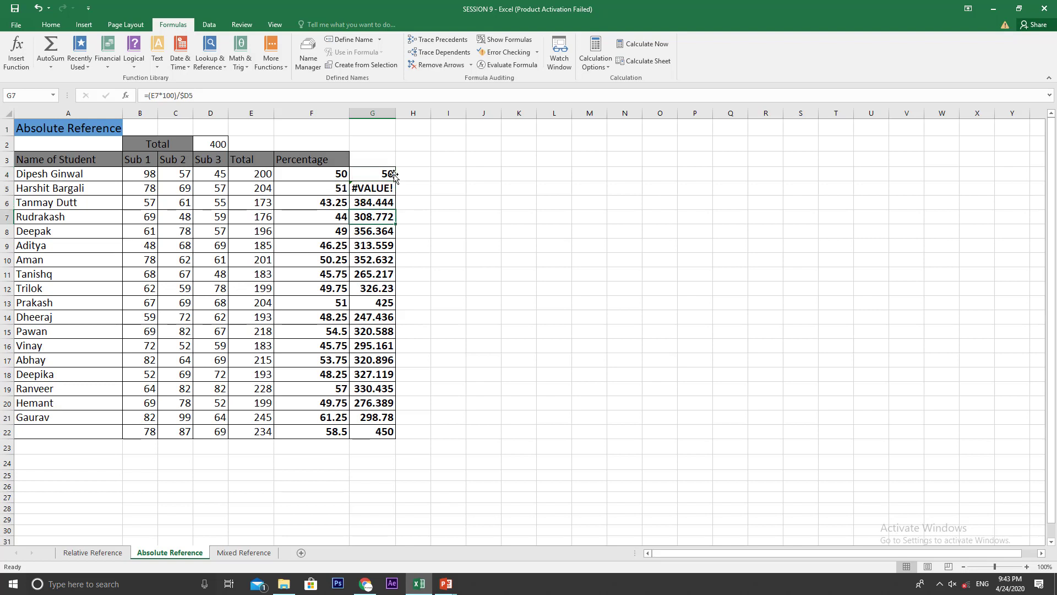
{"action": "key", "text": "Down"}
{"action": "key", "text": "Down"}
{"action": "key", "text": "Down"}
{"action": "key", "text": "Down"}
{"action": "key", "text": "Up"}
{"action": "key", "text": "Up"}
{"action": "key", "text": "Up"}
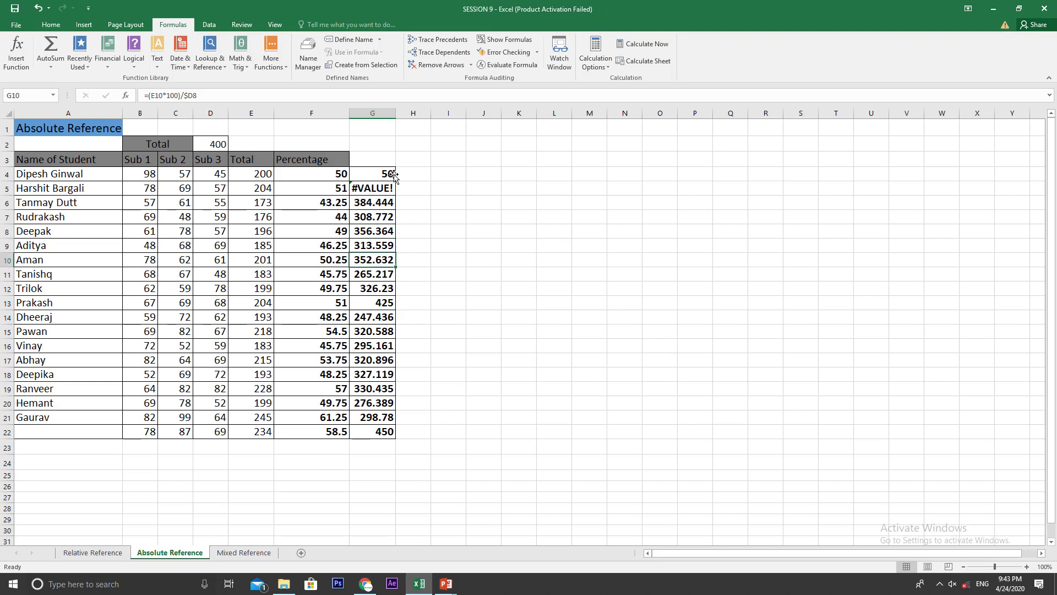
{"action": "key", "text": "Left"}
{"action": "key", "text": "Up"}
{"action": "key", "text": "Up"}
{"action": "key", "text": "Up"}
{"action": "key", "text": "Up"}
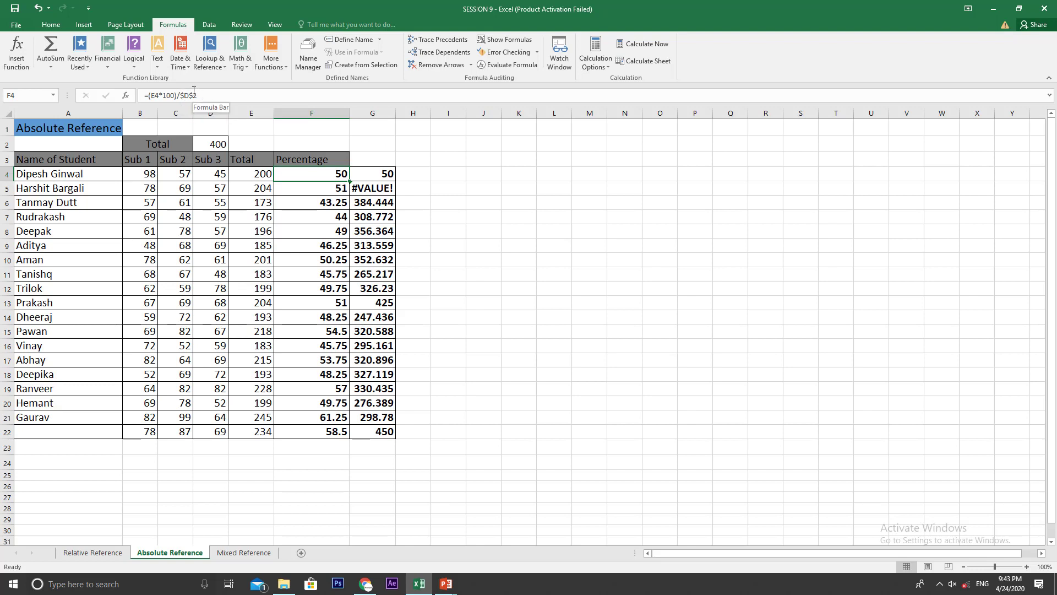
Step: Delete the comparison formulas and results from G4:G23 beside the Percentage column
{"action": "left_click", "coordinate": [9, 144]}
{"action": "left_click", "coordinate": [210, 143]}
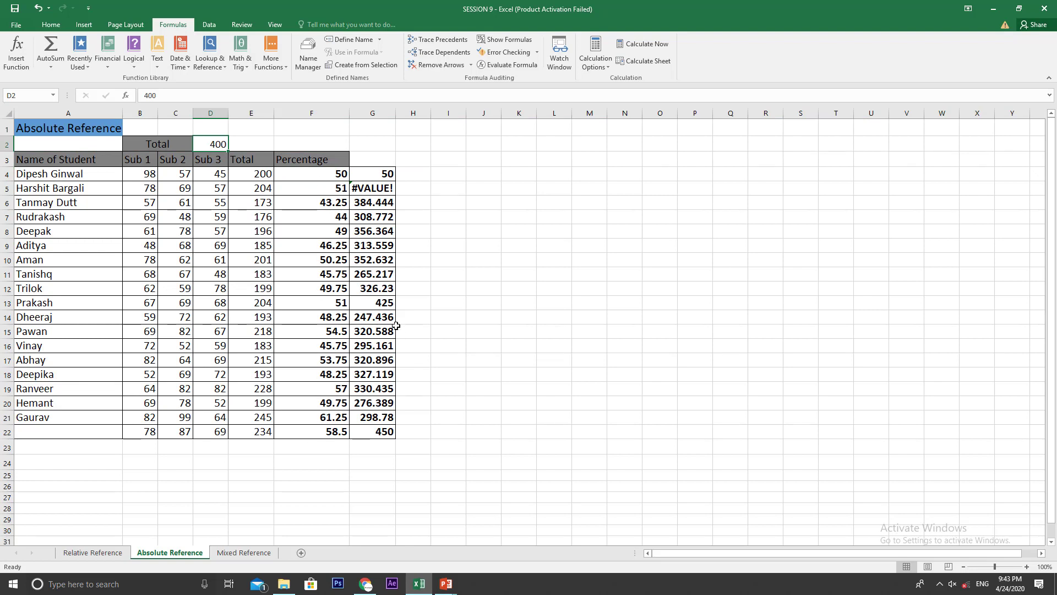
{"action": "left_click_drag", "start_coordinate": [377, 174], "coordinate": [361, 441]}
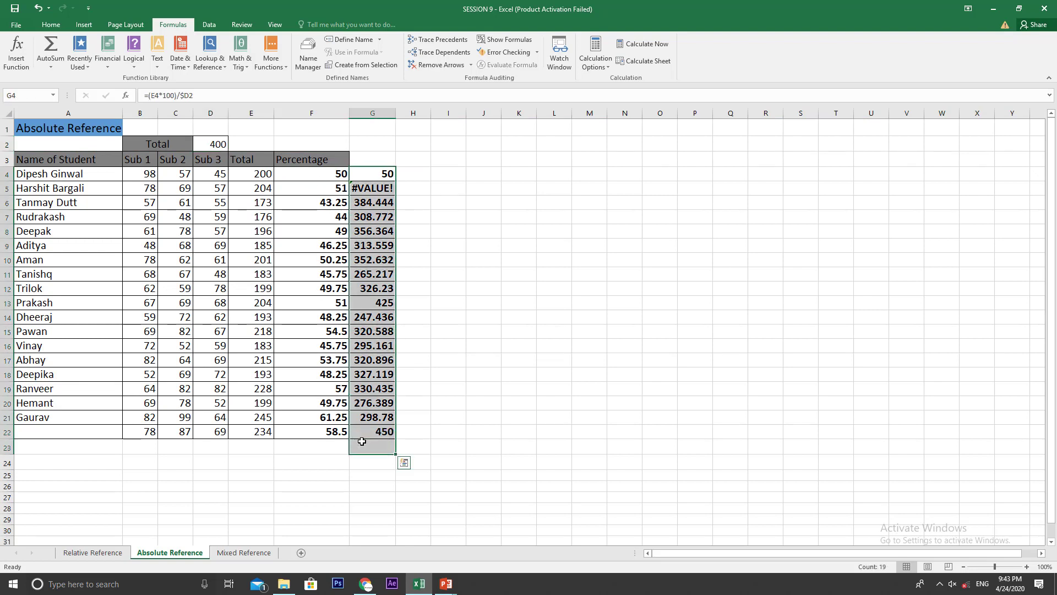
{"action": "key", "text": "Delete"}
{"action": "left_click", "coordinate": [364, 442]}
{"action": "left_click", "coordinate": [406, 432]}
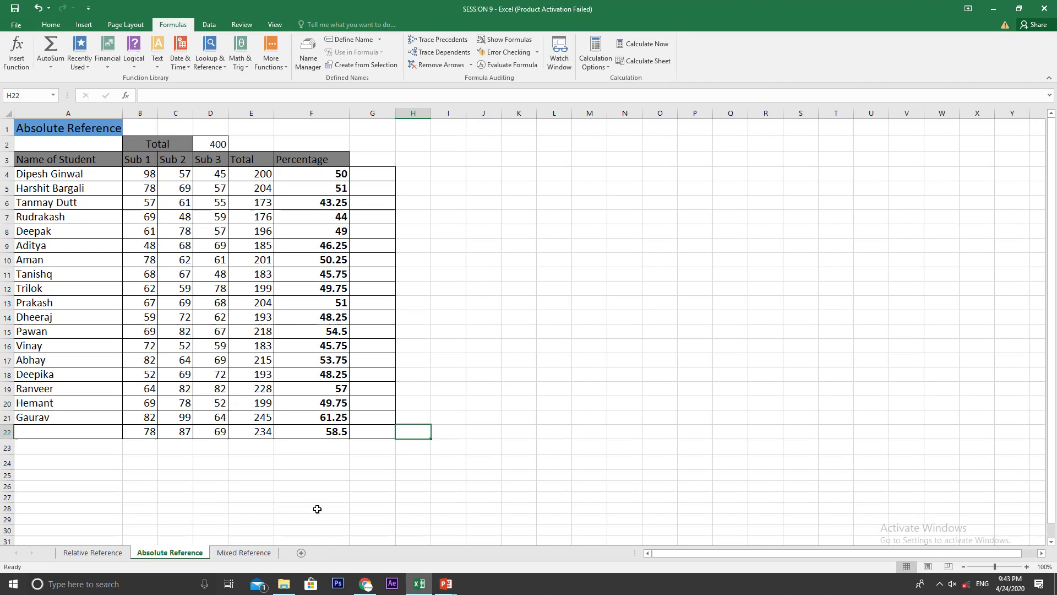
Step: Switch to the Mixed Reference worksheet
{"action": "left_click", "coordinate": [244, 553]}
{"action": "left_click", "coordinate": [191, 554]}
{"action": "left_click", "coordinate": [244, 554]}
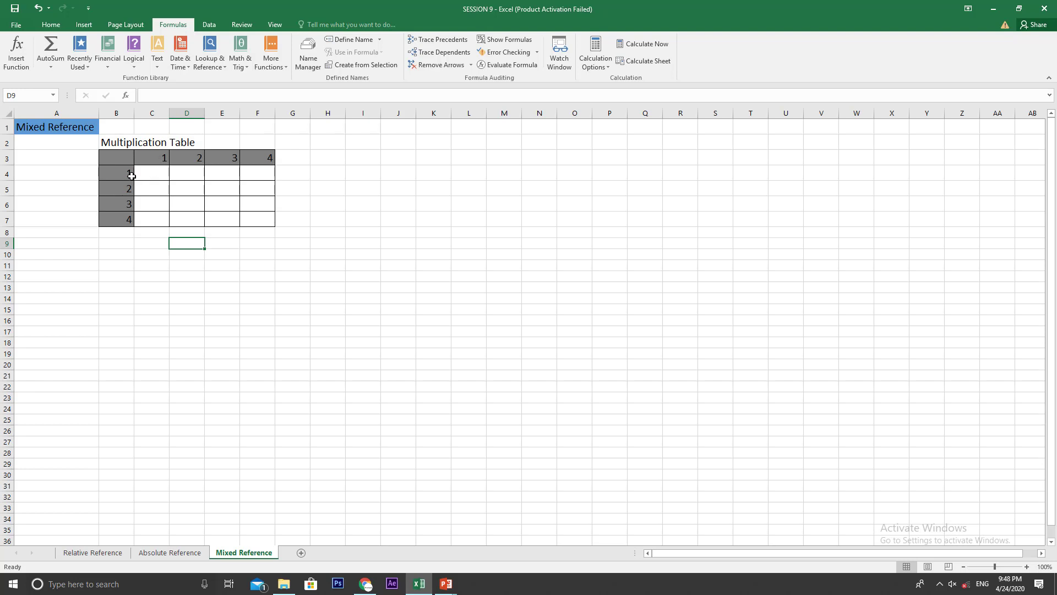
Step: Examine the empty multiplication table, relating row header B4 to each cell from C4 to F4, and look over the remaining rows
{"action": "left_click_drag", "start_coordinate": [145, 172], "coordinate": [239, 229]}
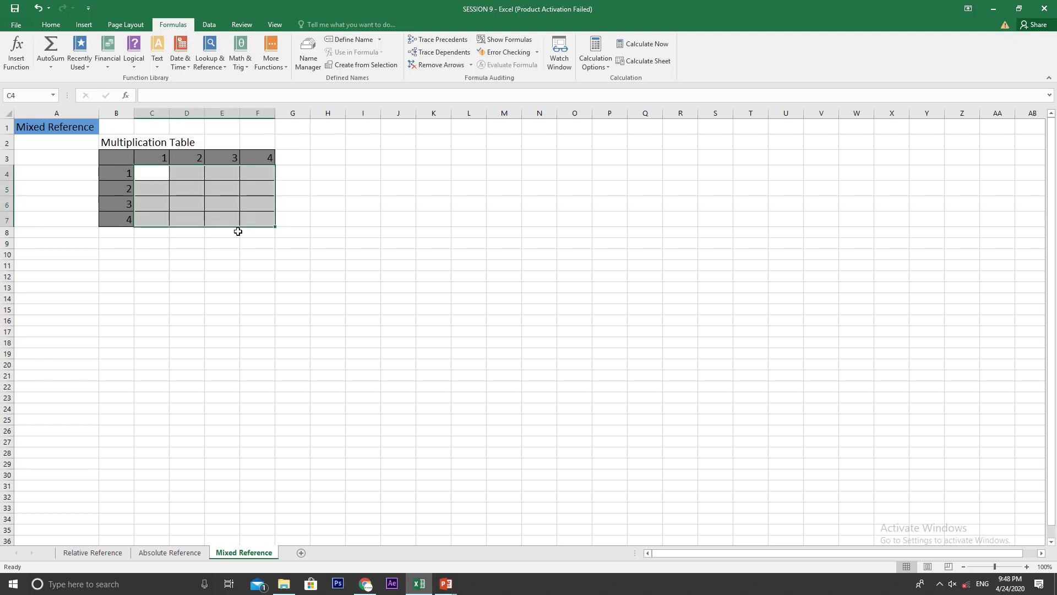
{"action": "left_click", "coordinate": [222, 265]}
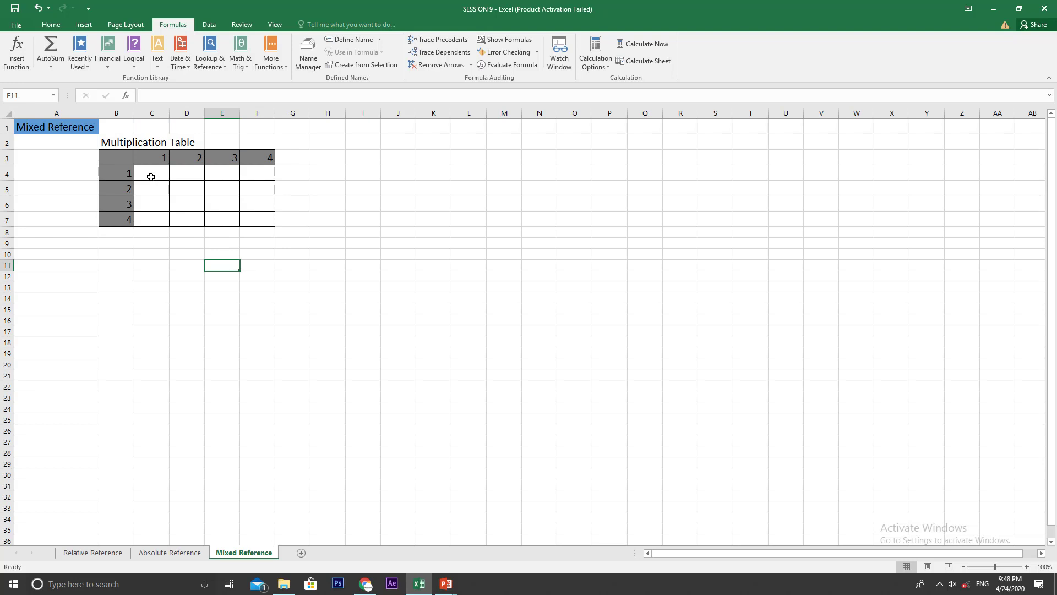
{"action": "left_click", "coordinate": [120, 172]}
{"action": "left_click", "coordinate": [154, 174]}
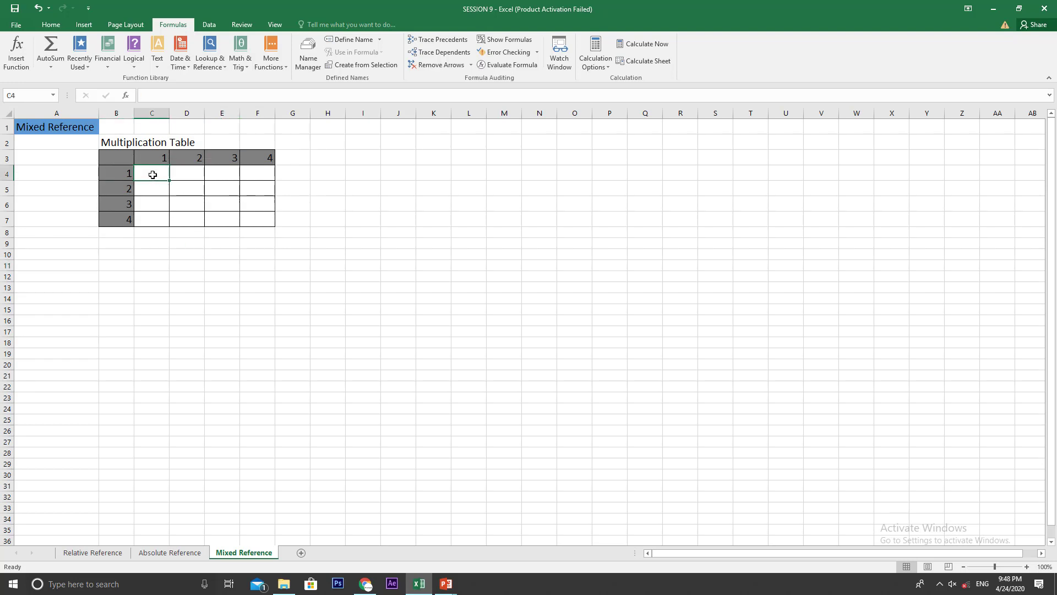
{"action": "left_click", "coordinate": [112, 172]}
{"action": "left_click", "coordinate": [184, 174]}
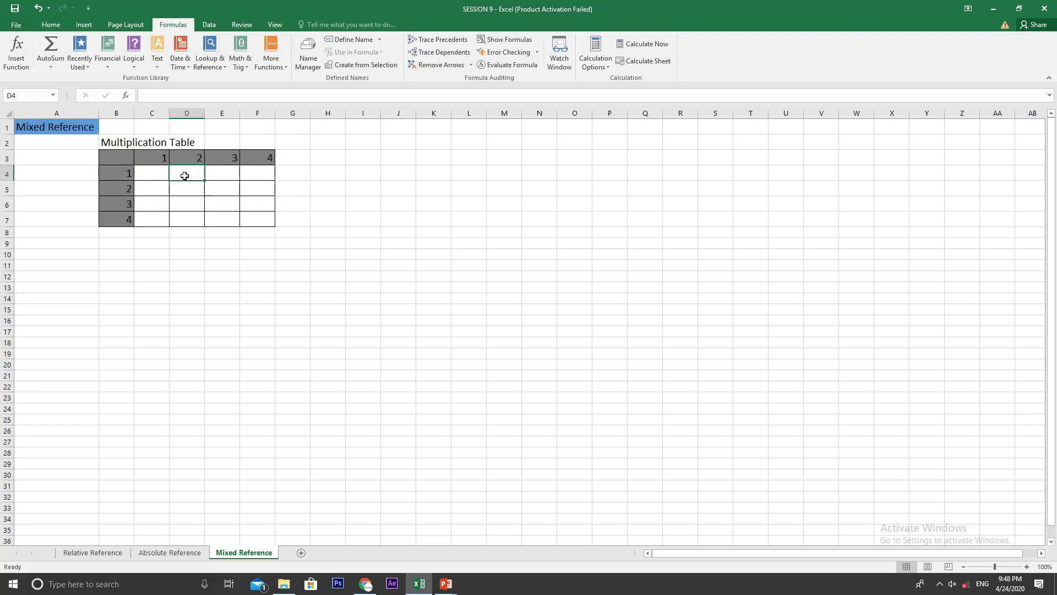
{"action": "left_click", "coordinate": [119, 171]}
{"action": "left_click", "coordinate": [229, 172]}
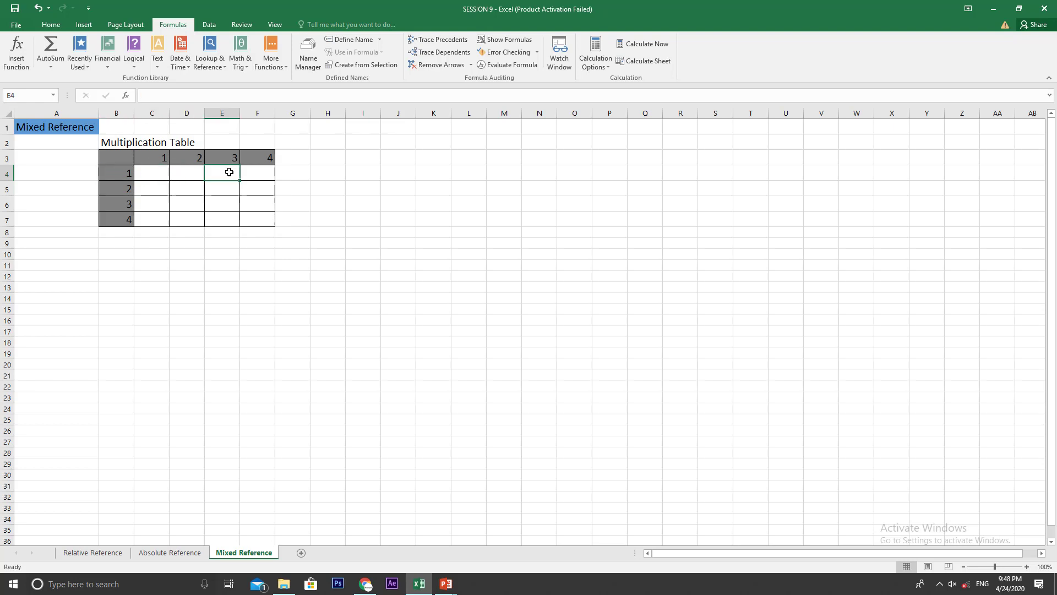
{"action": "left_click", "coordinate": [112, 173]}
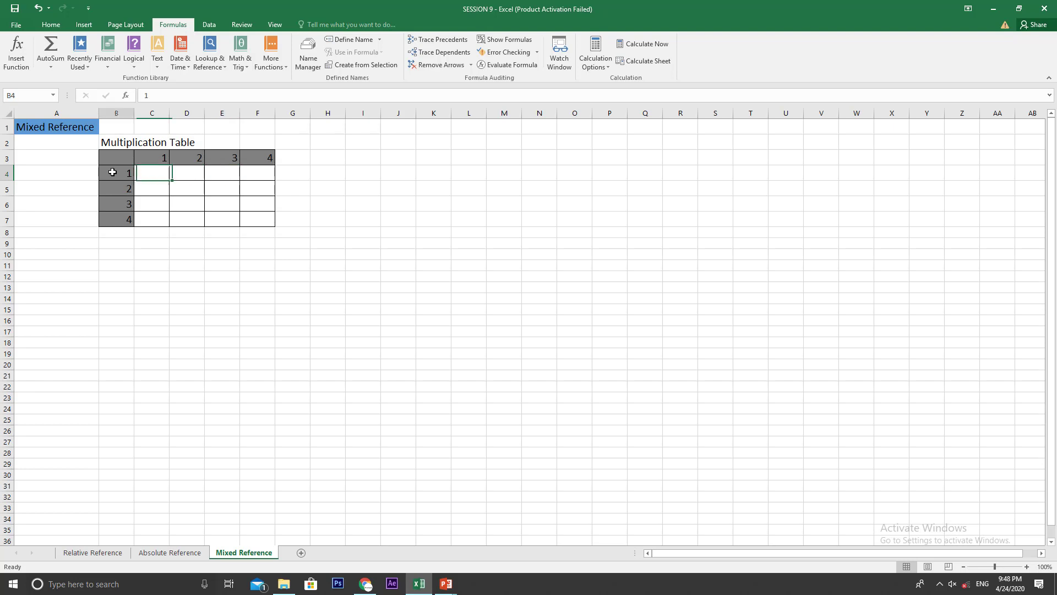
{"action": "left_click", "coordinate": [250, 172]}
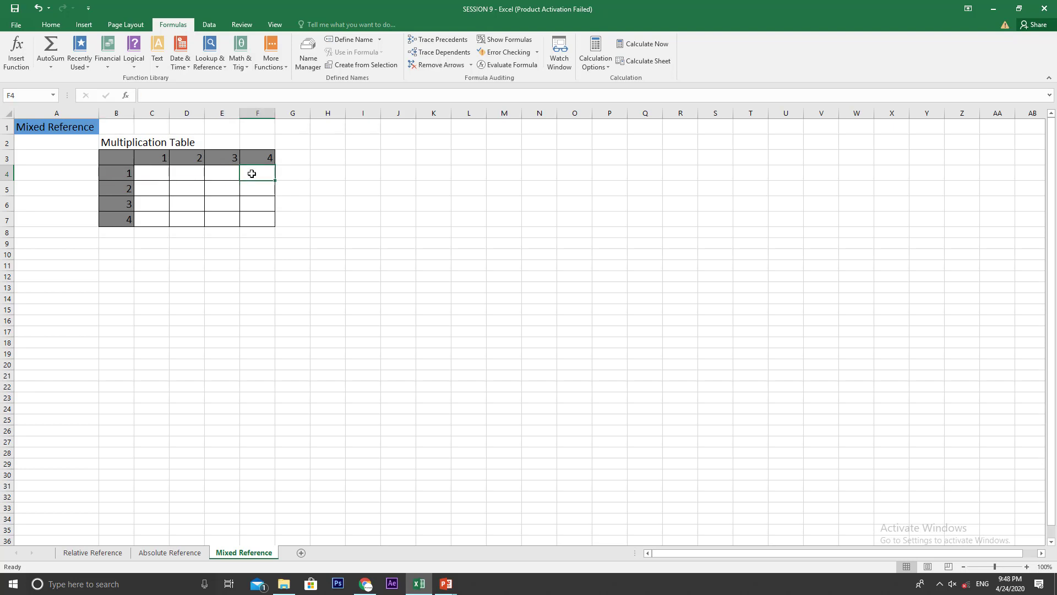
{"action": "left_click", "coordinate": [150, 189]}
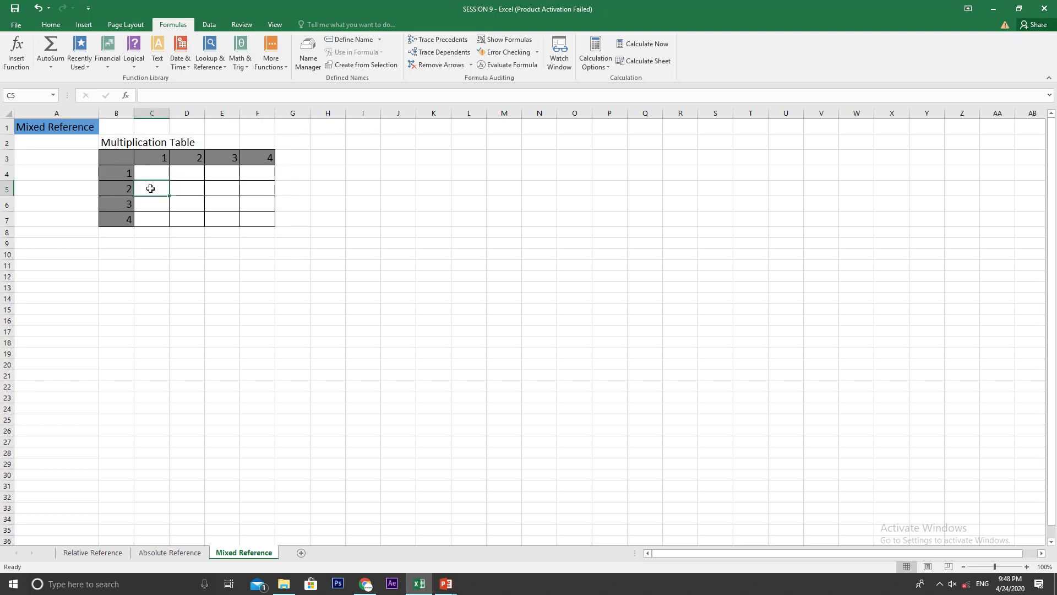
{"action": "left_click", "coordinate": [252, 218]}
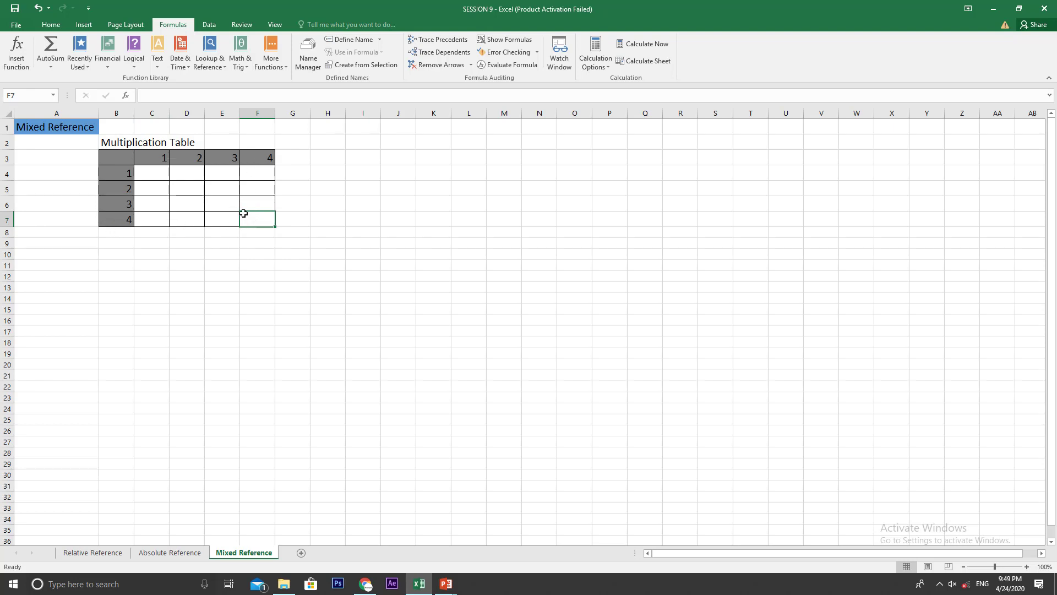
Step: Enter the formula =B4*C3 in cell C4 of the multiplication table
{"action": "left_click", "coordinate": [146, 171]}
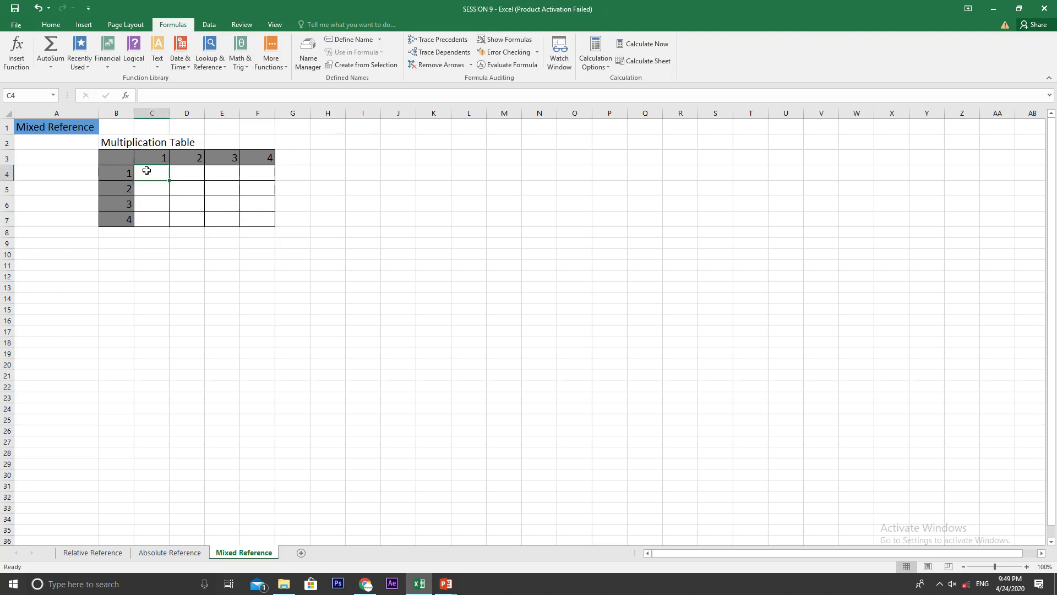
{"action": "type", "text": "="}
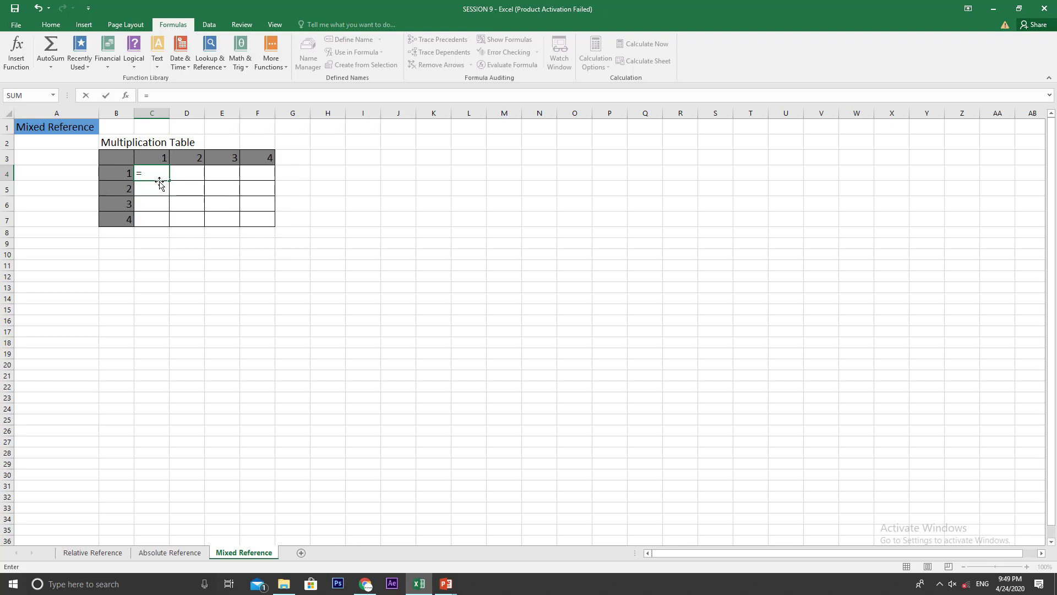
{"action": "left_click", "coordinate": [126, 177]}
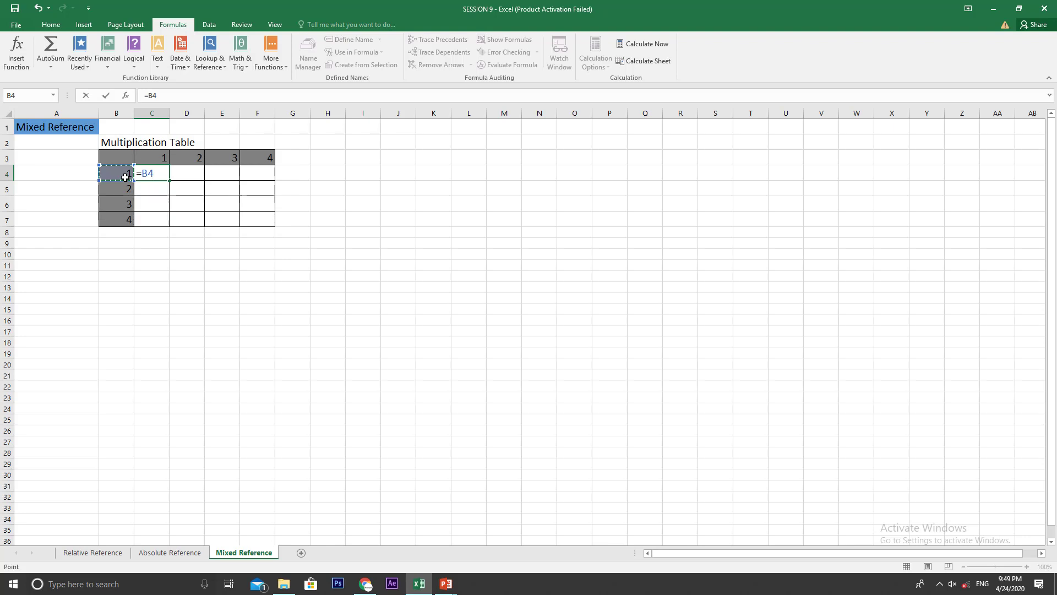
{"action": "type", "text": "*"}
{"action": "left_click", "coordinate": [148, 160]}
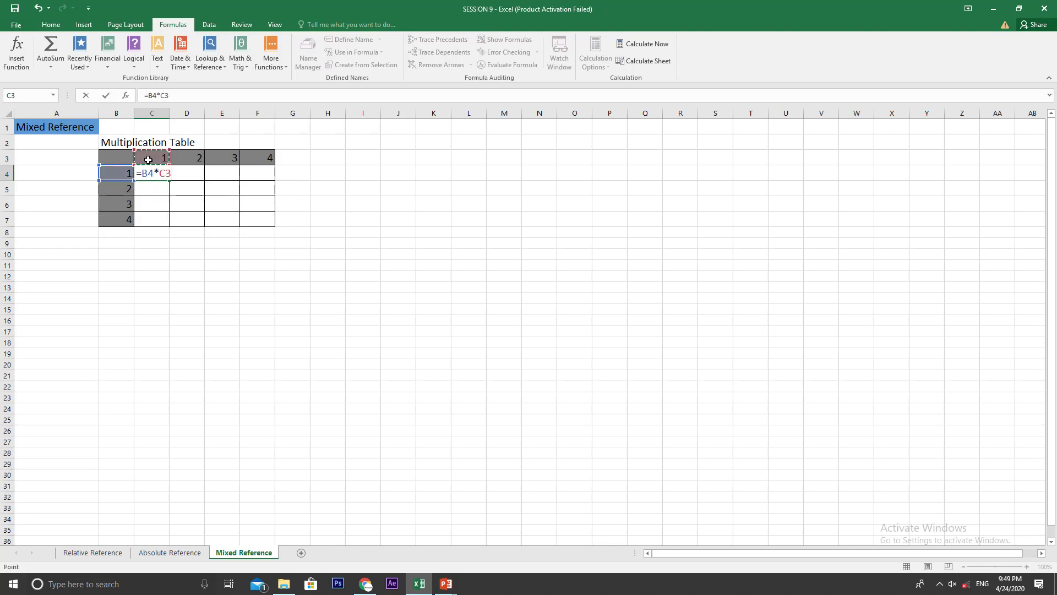
{"action": "key", "text": "Return"}
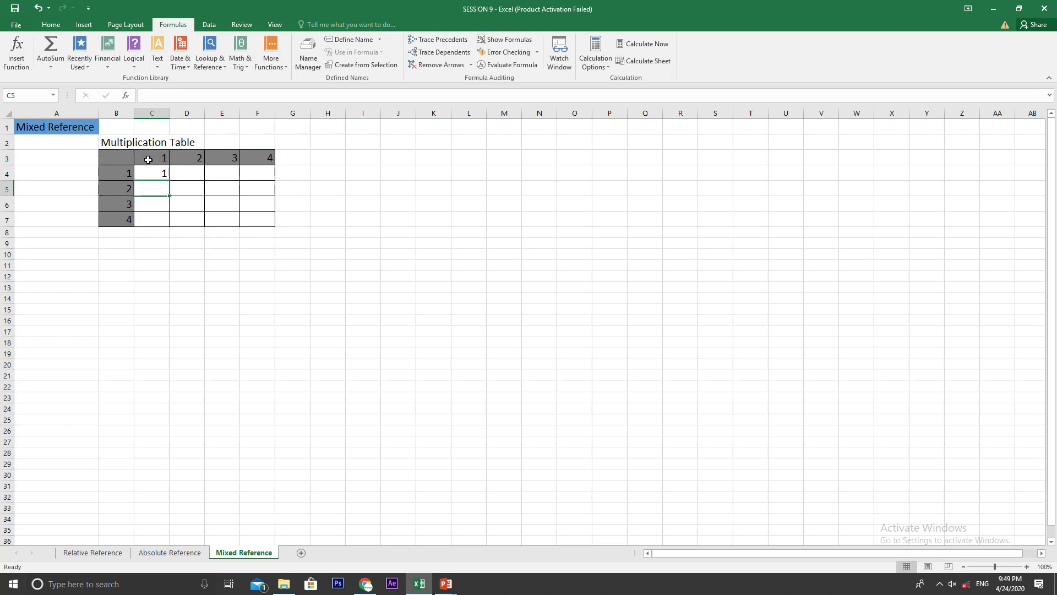
Step: Copy the formula from C4 across to D4:F4
{"action": "left_click", "coordinate": [152, 172]}
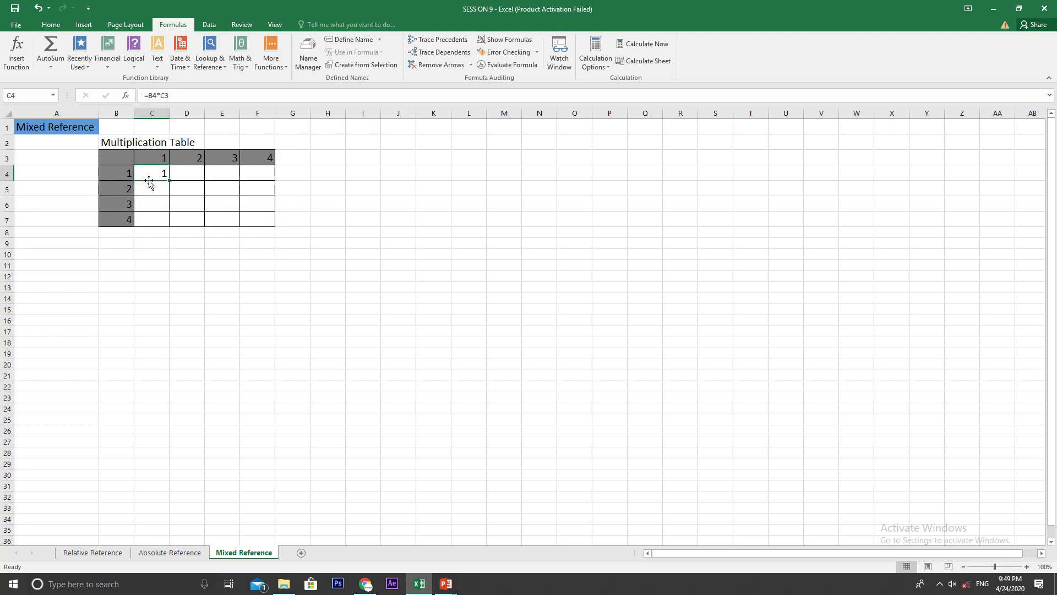
{"action": "key", "text": "ctrl+c"}
{"action": "key", "text": "Right"}
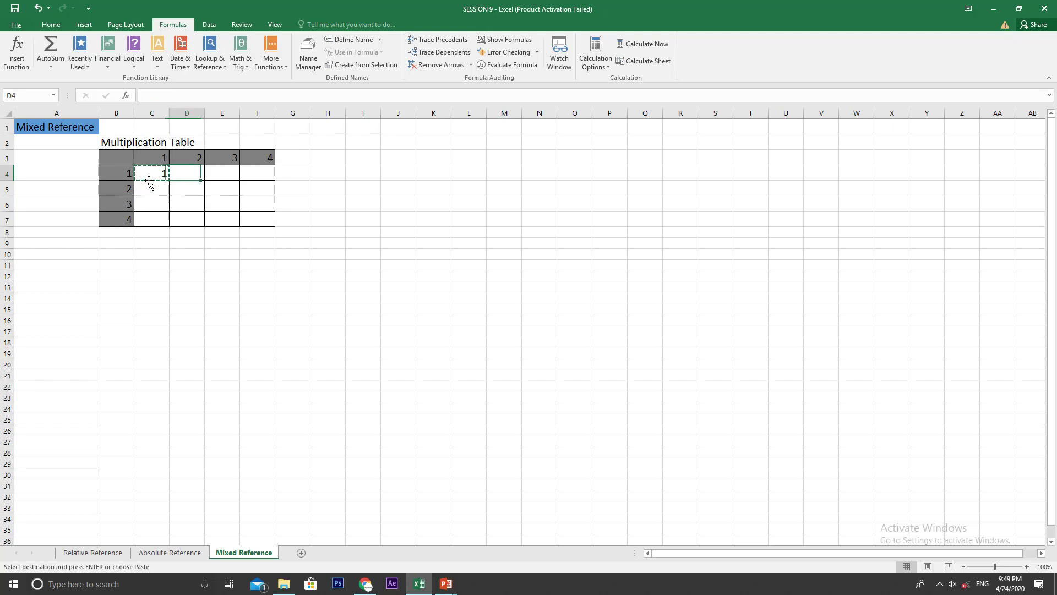
{"action": "key", "text": "shift+Right"}
{"action": "key", "text": "shift+Right"}
{"action": "key", "text": "ctrl+v"}
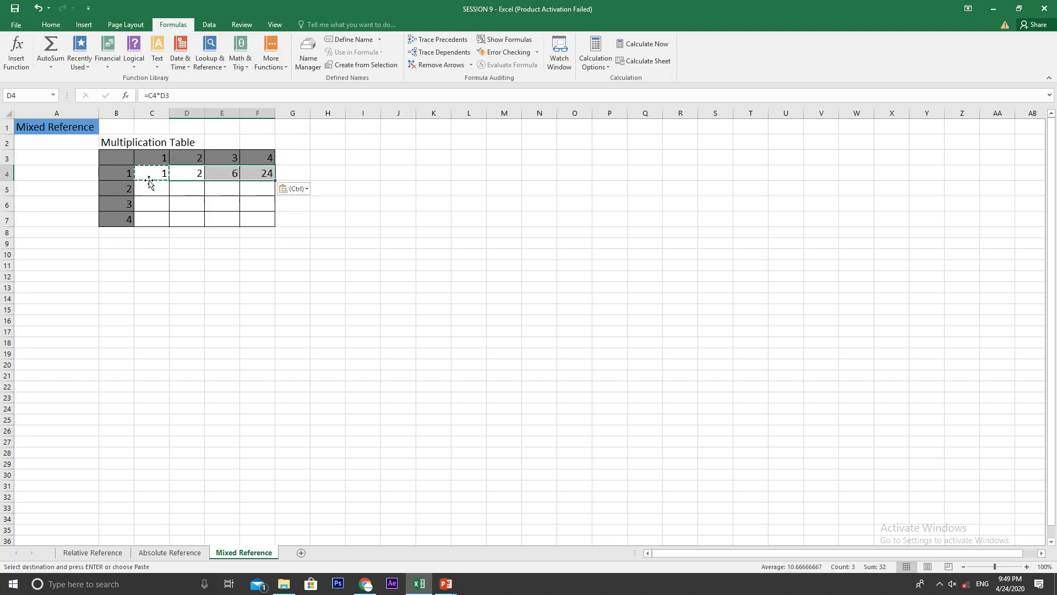
Step: Paste the copied C4 formula into C5:F7 to fill the rest of the table, and end the copy mode
{"action": "key", "text": "Down"}
{"action": "key", "text": "Left"}
{"action": "key", "text": "shift+Down"}
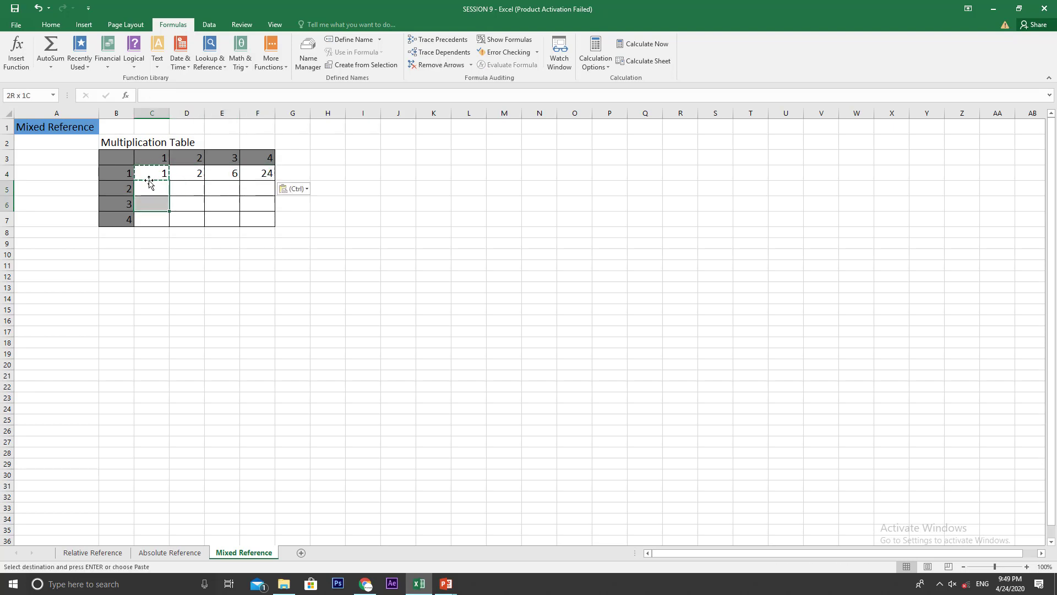
{"action": "key", "text": "shift+Down"}
{"action": "key", "text": "shift+Right"}
{"action": "key", "text": "shift+Right"}
{"action": "key", "text": "shift+Right"}
{"action": "key", "text": "ctrl+v"}
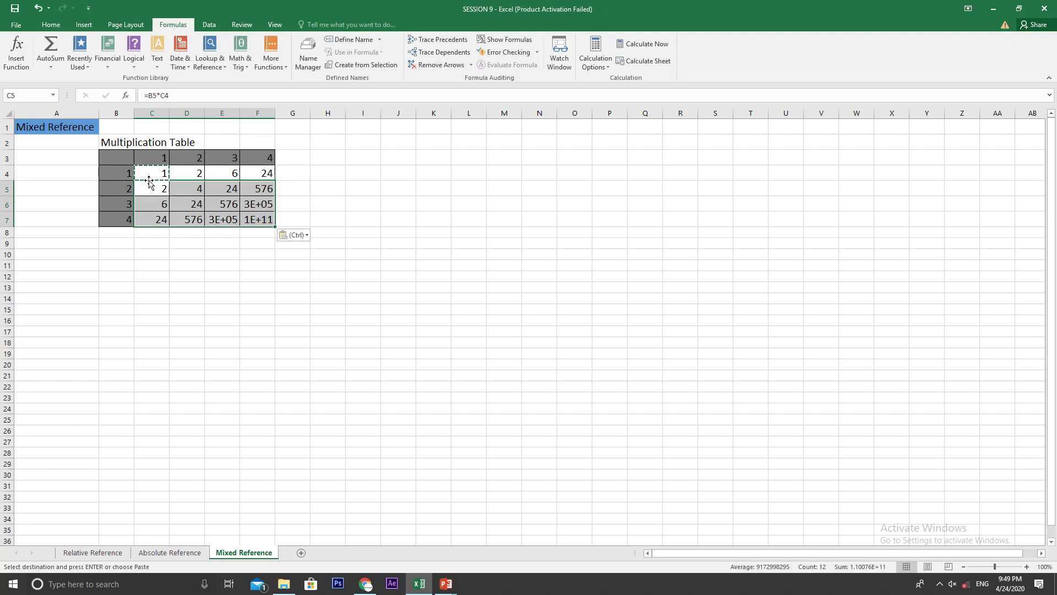
{"action": "key", "text": "Escape"}
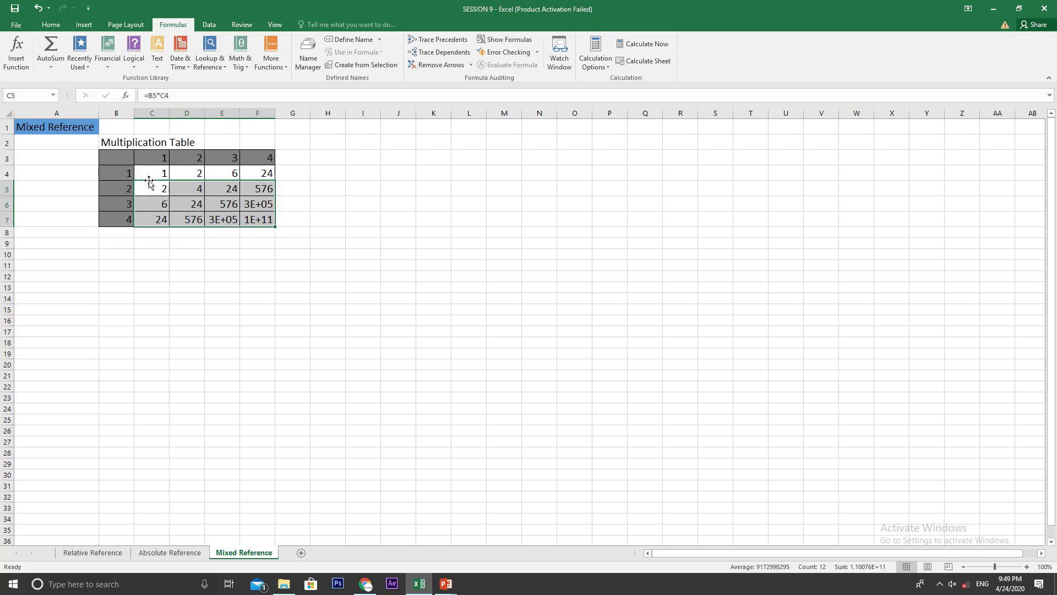
Step: Fit the widths of columns D, E and F to their contents
{"action": "double_click", "coordinate": [203, 116]}
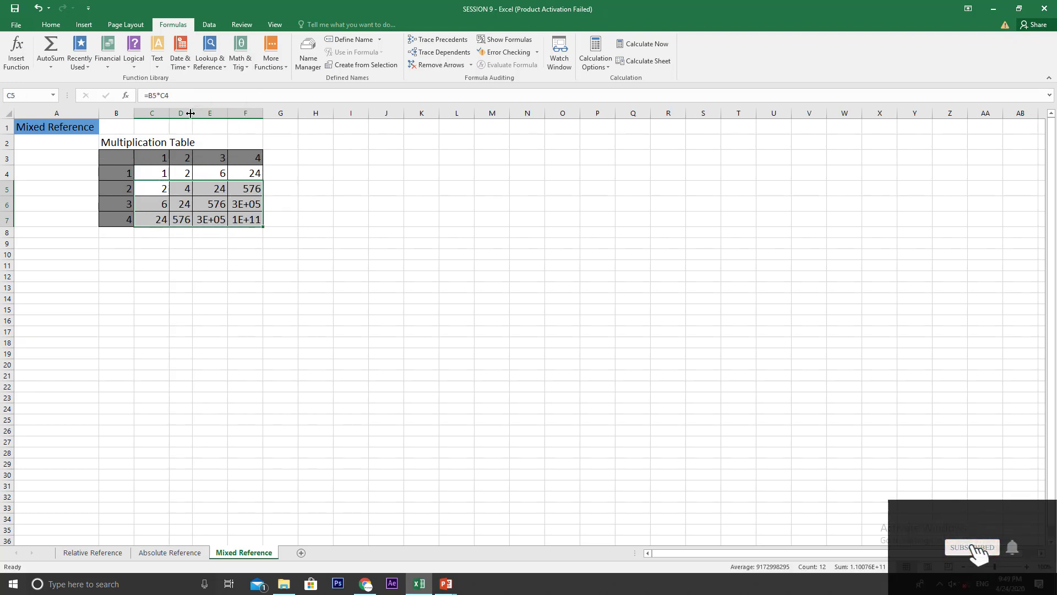
{"action": "double_click", "coordinate": [226, 113]}
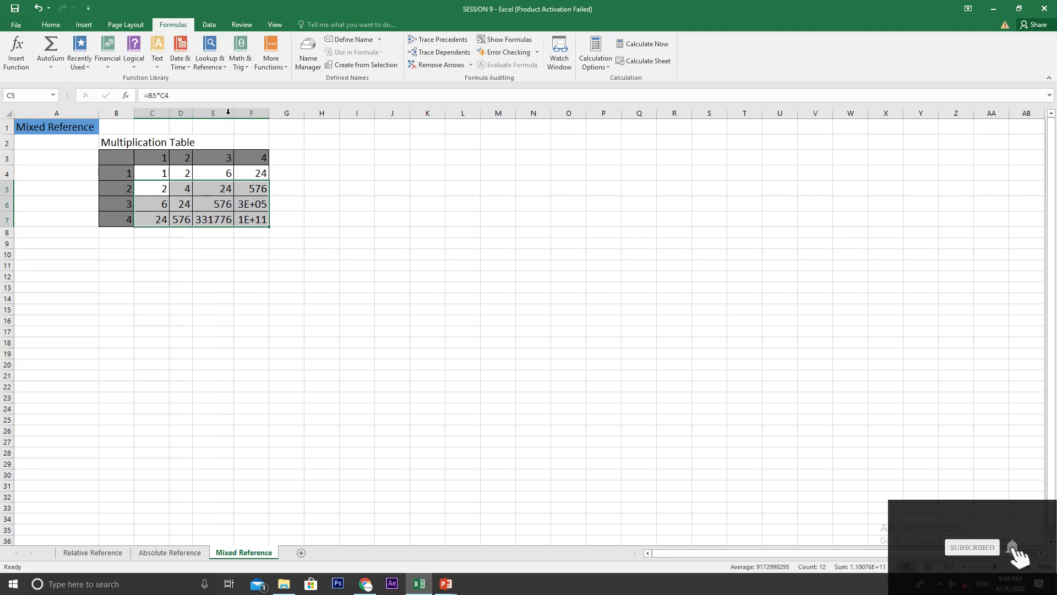
{"action": "double_click", "coordinate": [268, 113]}
Step: Inspect the formulas in E7, E5 and C4, and highlight header row 3
{"action": "left_click", "coordinate": [213, 219]}
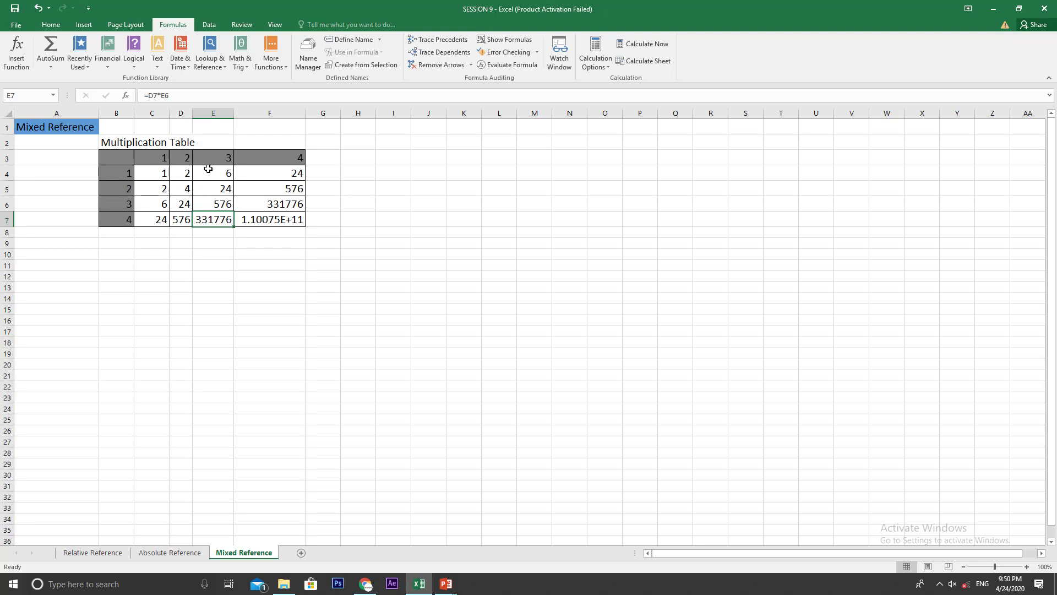
{"action": "left_click", "coordinate": [215, 190]}
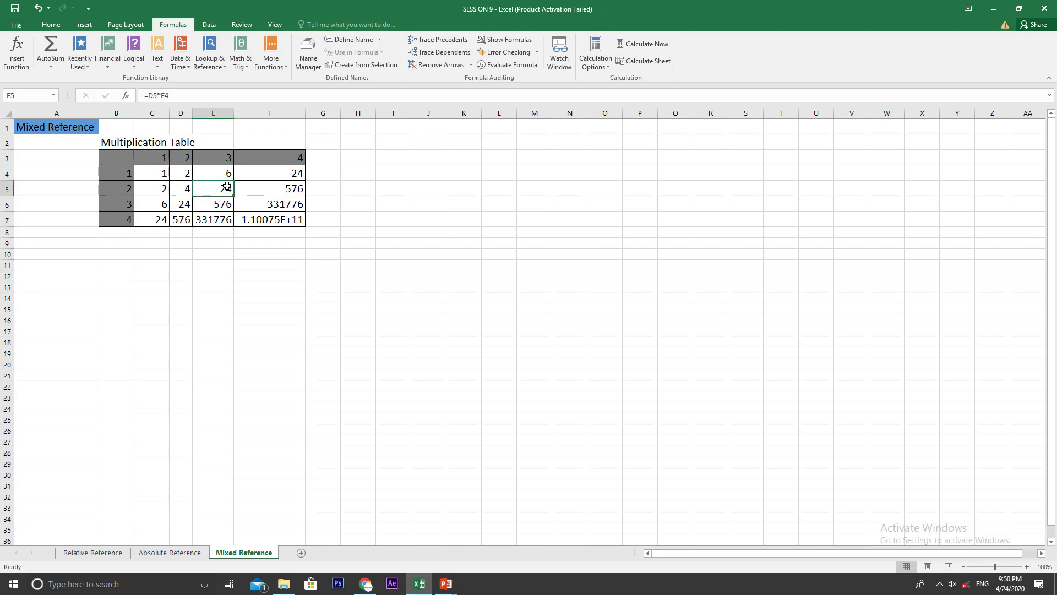
{"action": "left_click", "coordinate": [158, 174]}
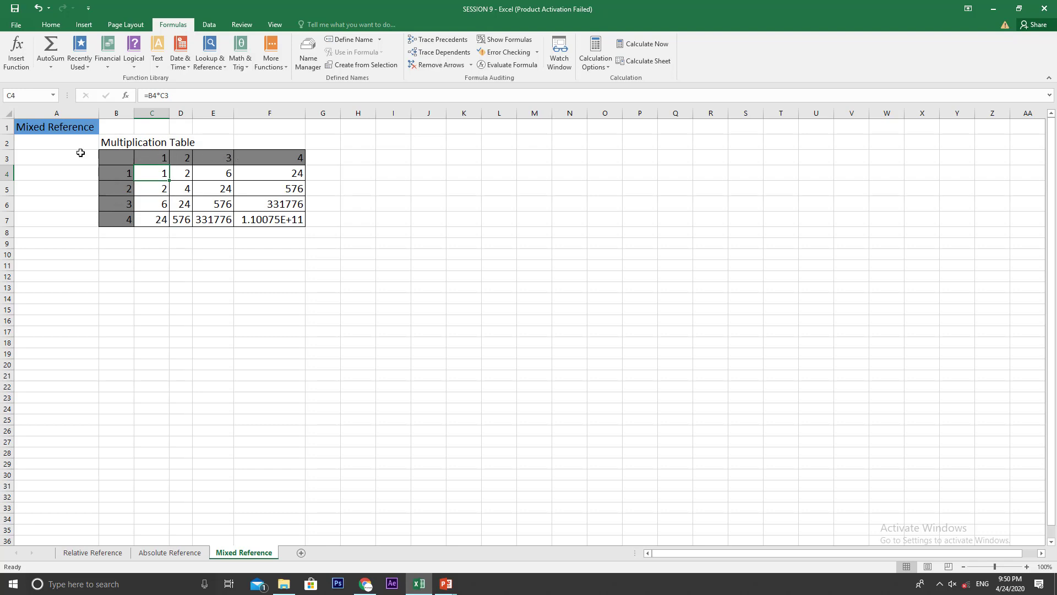
{"action": "left_click", "coordinate": [7, 158]}
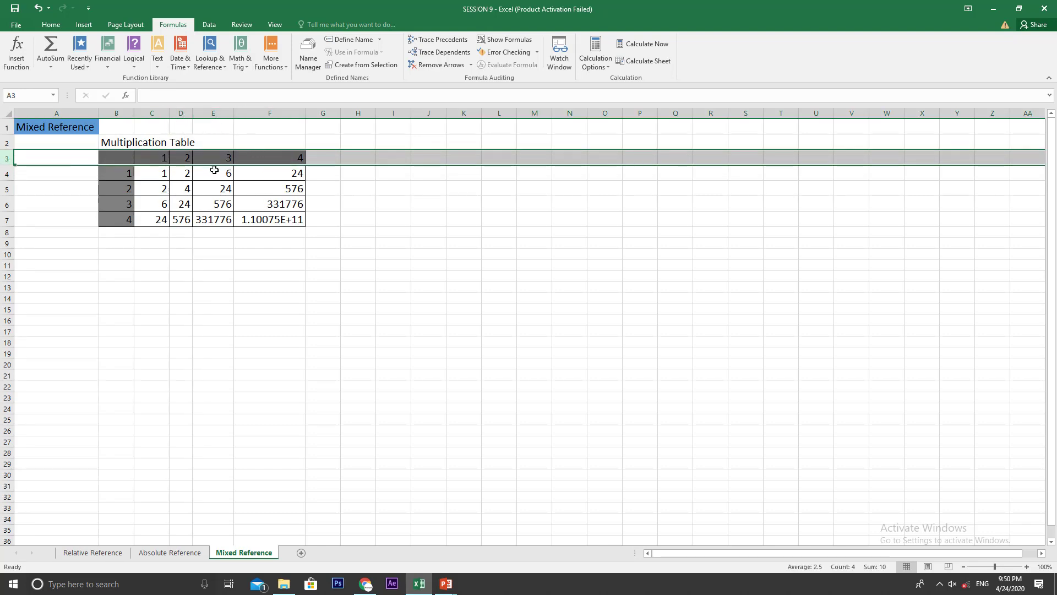
Step: Display the sheet's formulas and compare those in C4 and D4 with the header cells B4, C3 and D3
{"action": "left_click", "coordinate": [498, 43]}
{"action": "left_click", "coordinate": [332, 306]}
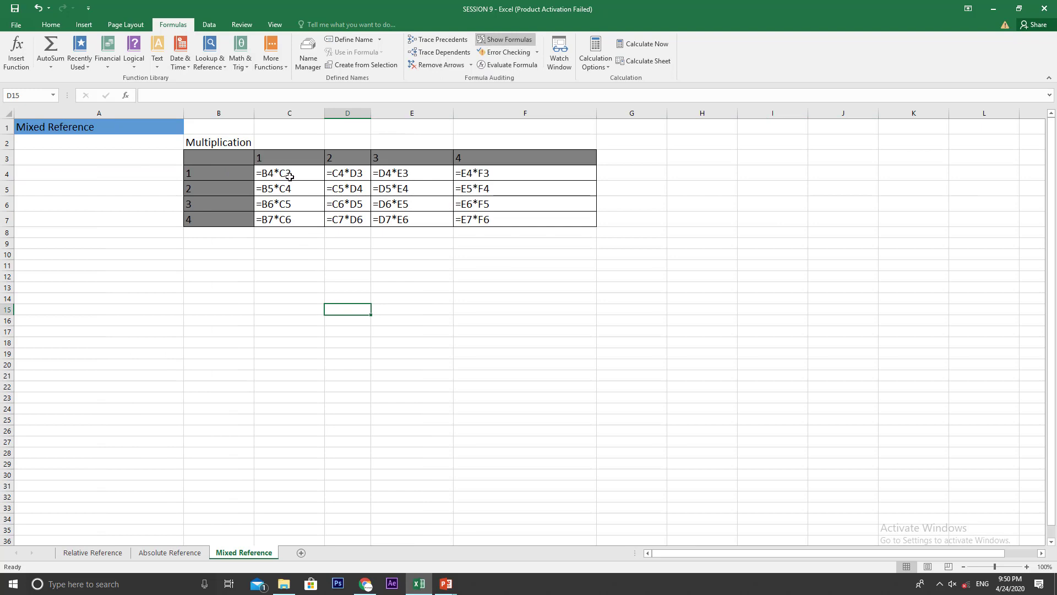
{"action": "left_click", "coordinate": [222, 173]}
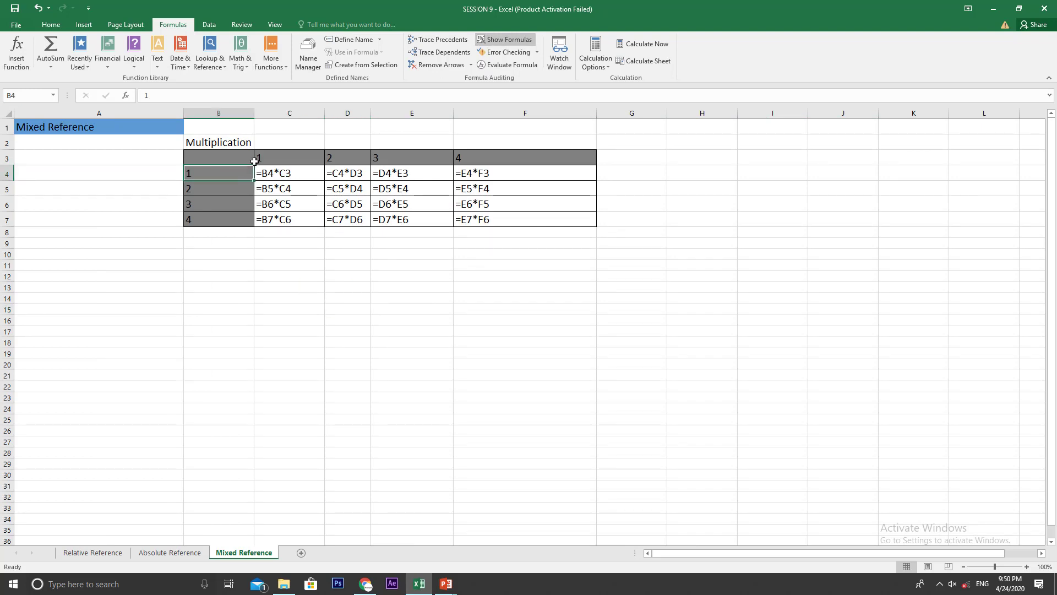
{"action": "left_click", "coordinate": [271, 157]}
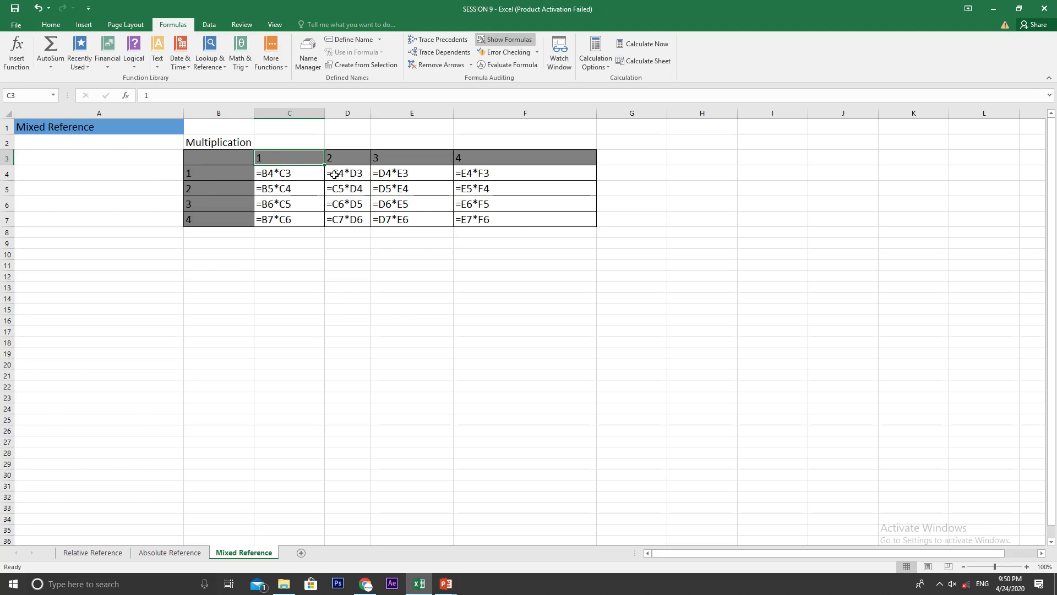
{"action": "left_click", "coordinate": [215, 173]}
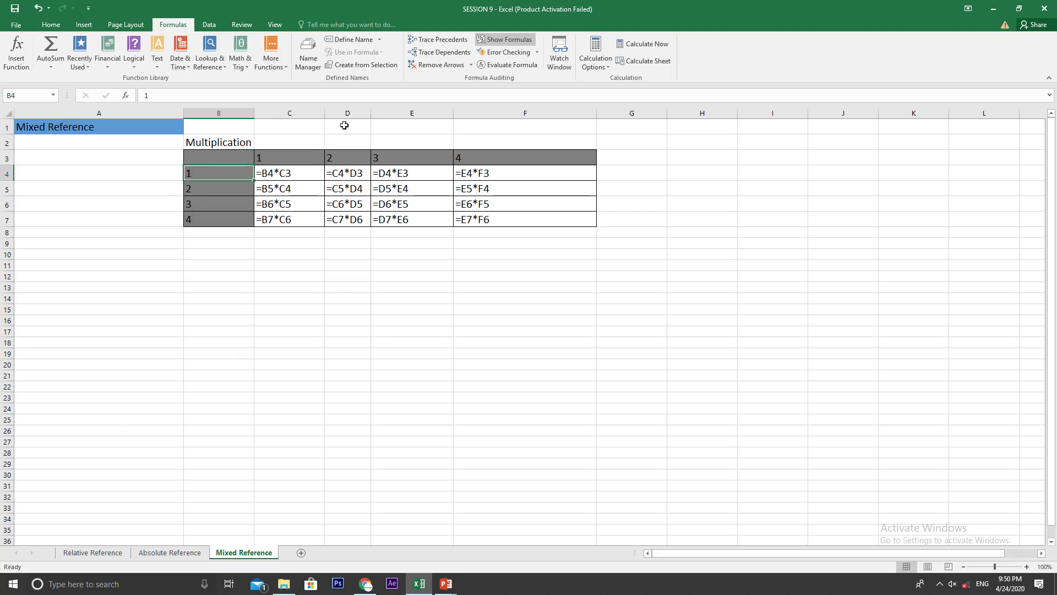
{"action": "left_click", "coordinate": [340, 152]}
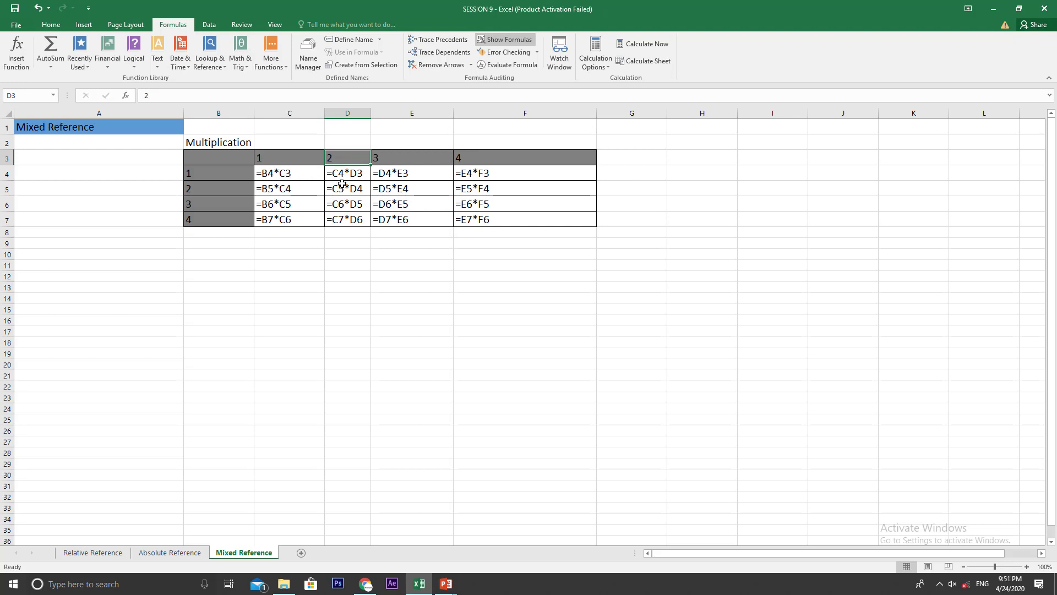
Step: Check the C4 formula against header row 3, and clear all the formulas from the table body C4:F7
{"action": "double_click", "coordinate": [268, 175]}
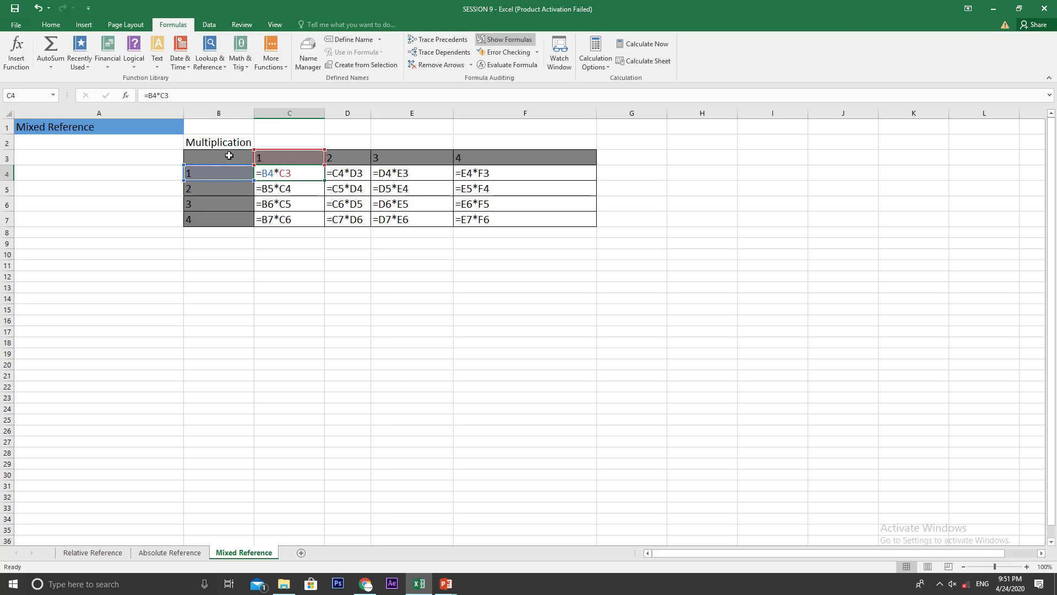
{"action": "left_click", "coordinate": [6, 158]}
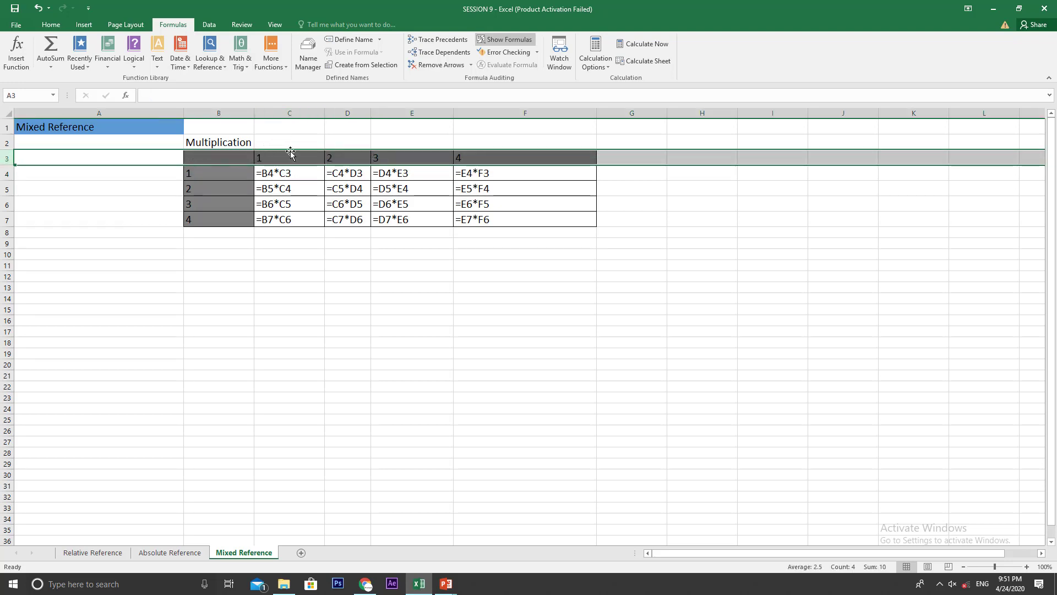
{"action": "left_click", "coordinate": [310, 176]}
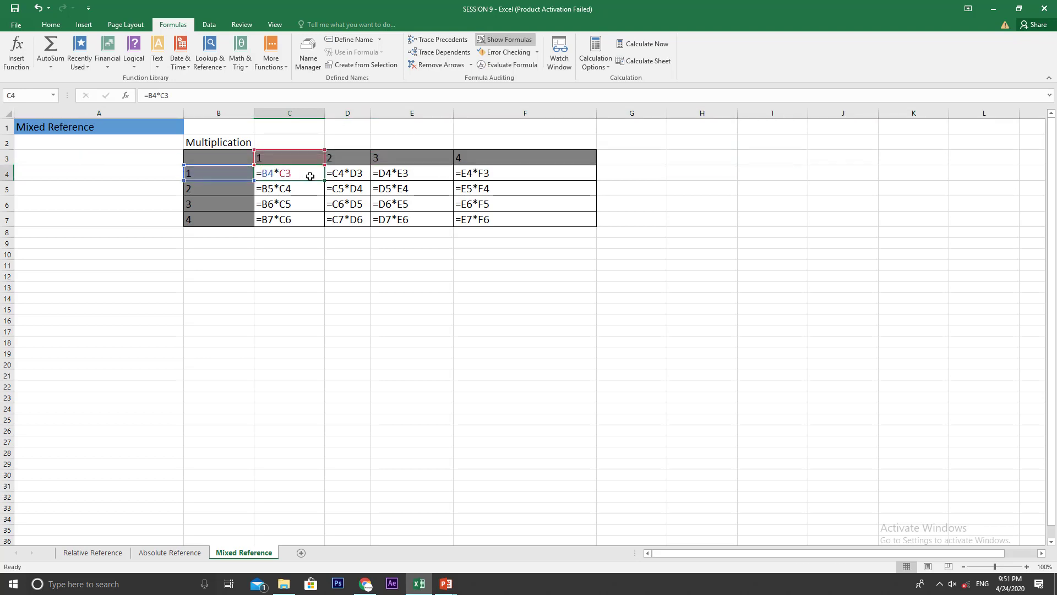
{"action": "left_click_drag", "start_coordinate": [310, 176], "coordinate": [475, 219]}
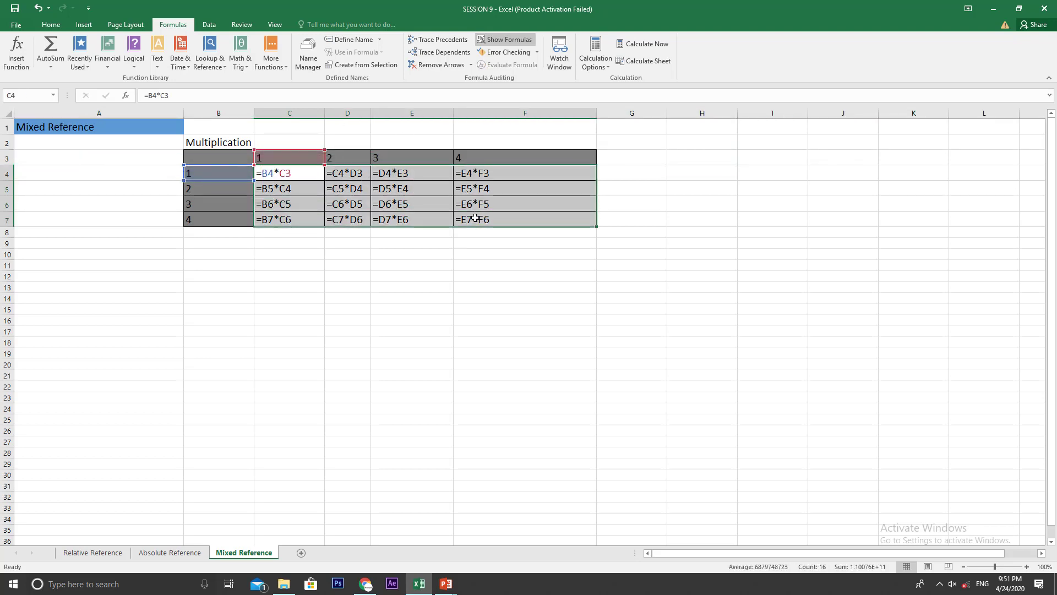
{"action": "key", "text": "Delete"}
Step: Enter the formula =B4*C3 in cell C4, keeping that cell selected
{"action": "left_click", "coordinate": [293, 173]}
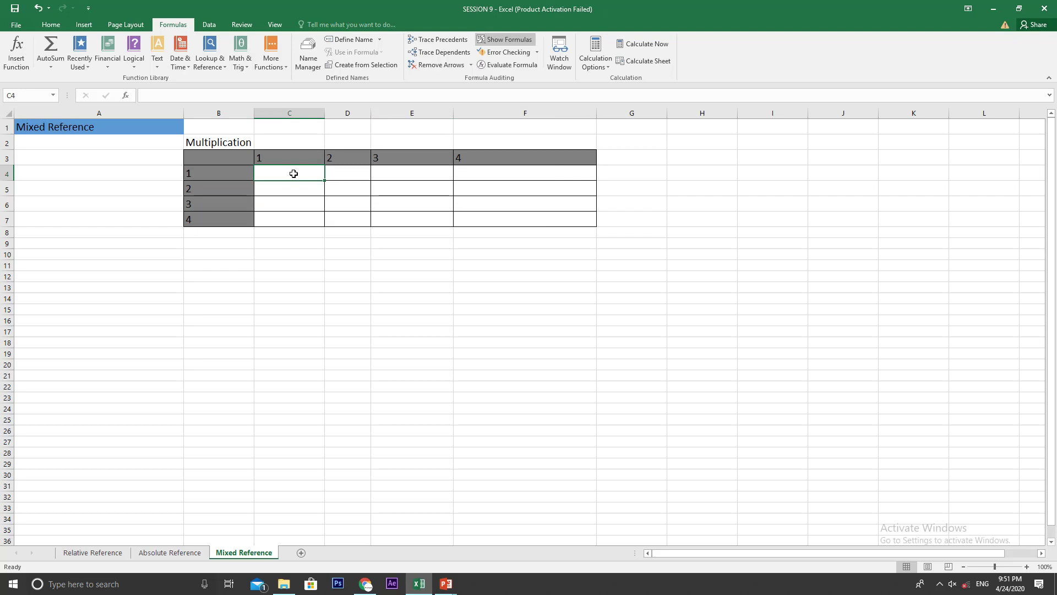
{"action": "type", "text": "="}
{"action": "left_click", "coordinate": [227, 172]}
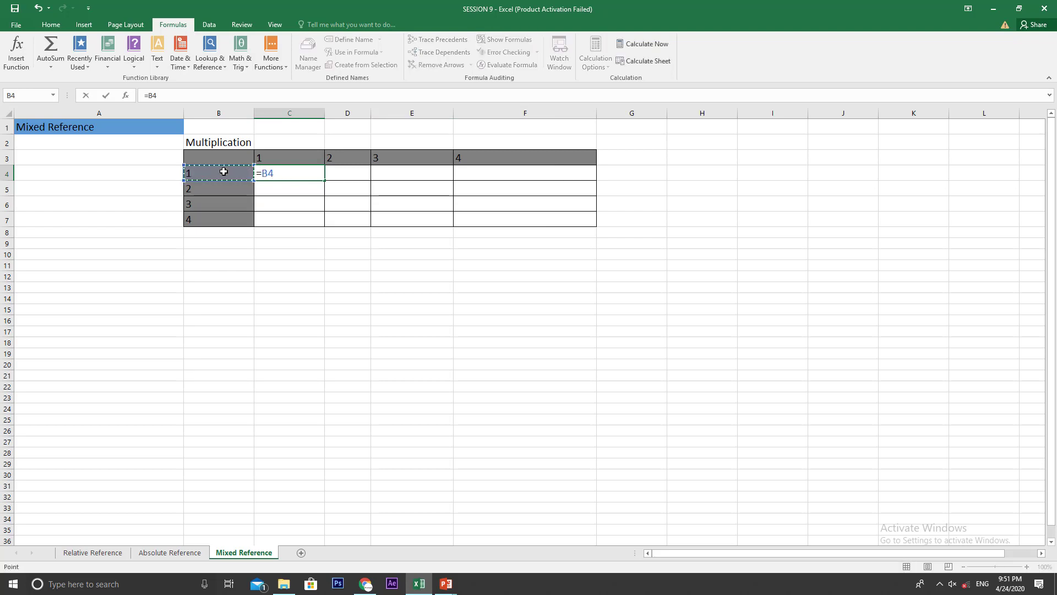
{"action": "type", "text": "*"}
{"action": "left_click", "coordinate": [268, 157]}
{"action": "key", "text": "ctrl+Return"}
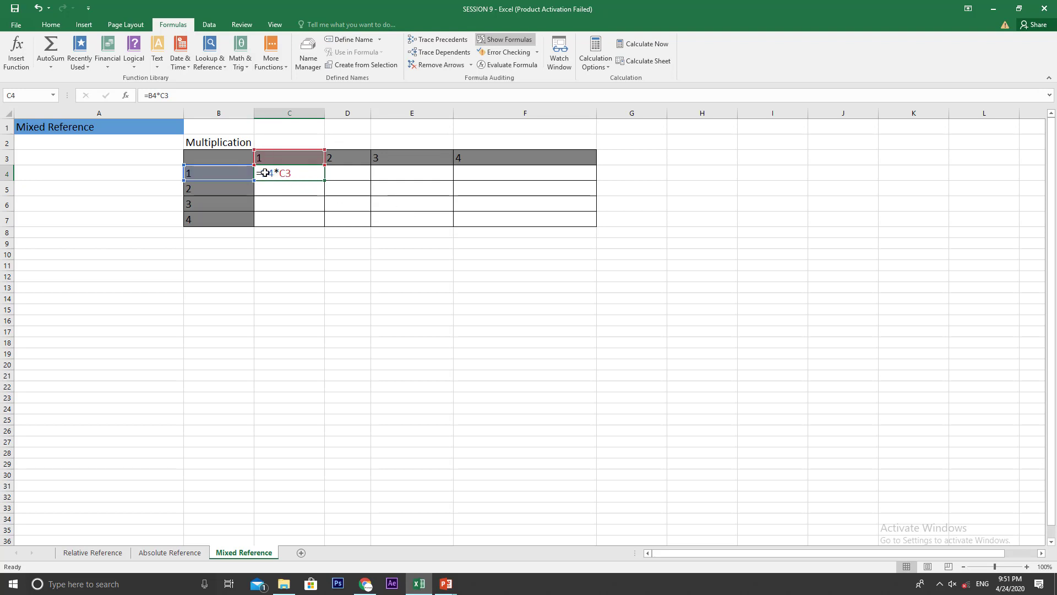
Step: Change the C4 formula to mixed references, locking column B and row 3, as =$B4*C$3
{"action": "key", "text": "F2"}
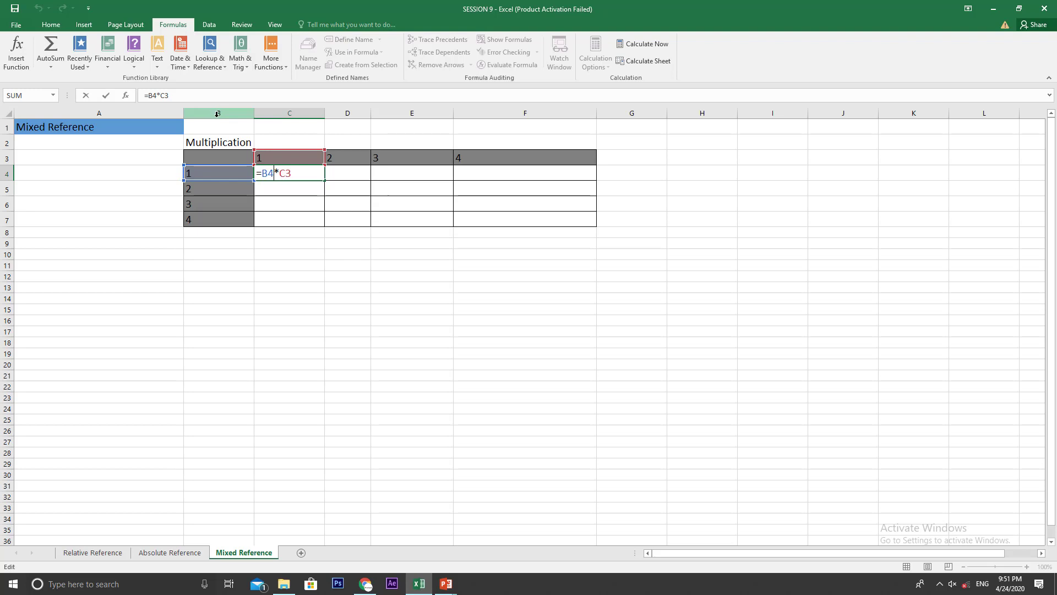
{"action": "key", "text": "F4"}
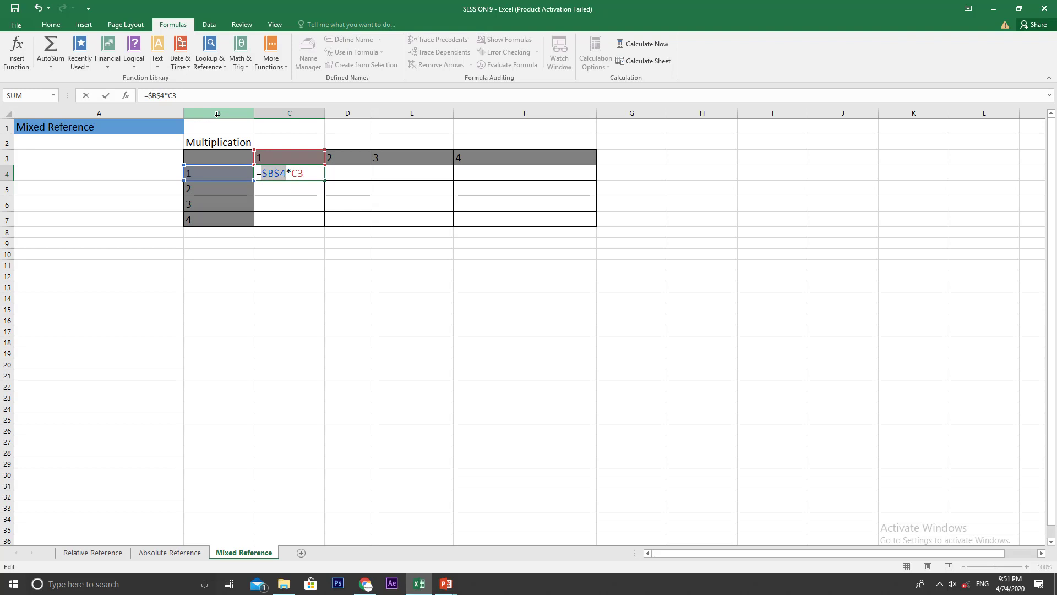
{"action": "key", "text": "F4"}
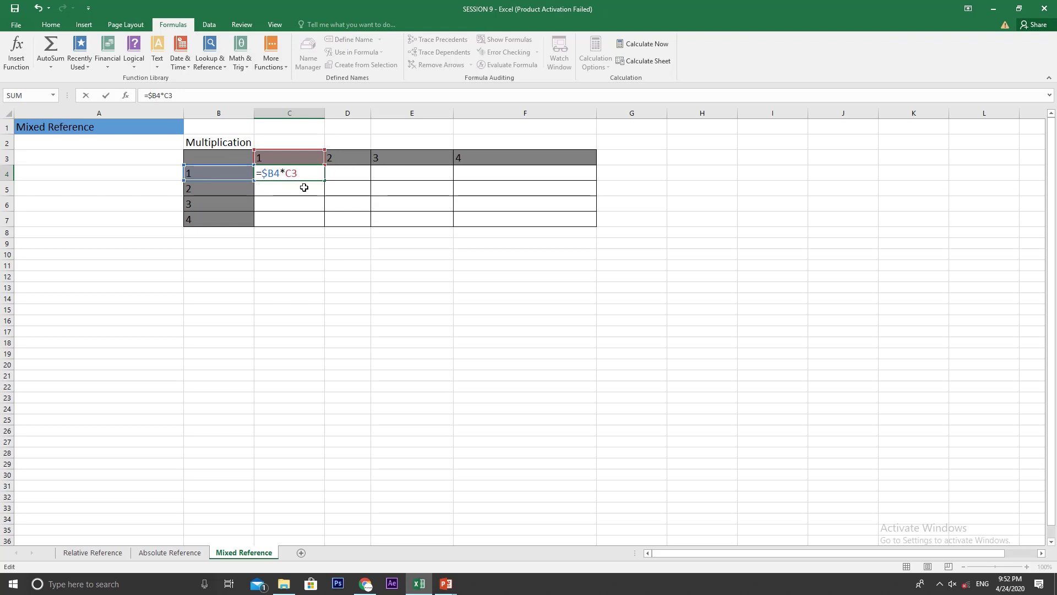
{"action": "key", "text": "F4"}
{"action": "key", "text": "F4"}
{"action": "key", "text": "Return"}
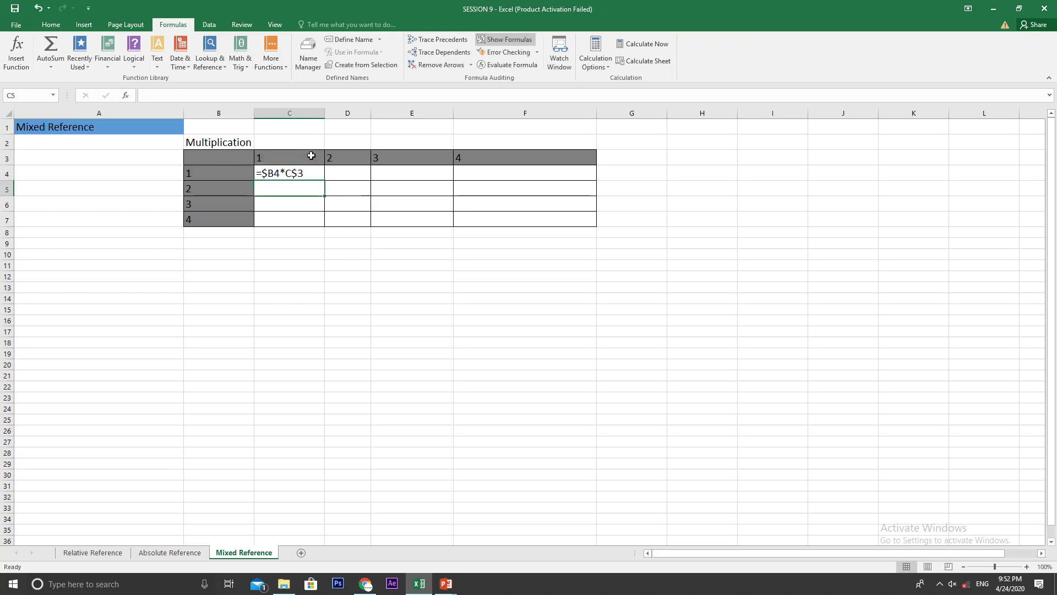
Step: Fill the mixed-reference formula from C4 across to column F and down to row 7
{"action": "double_click", "coordinate": [307, 174]}
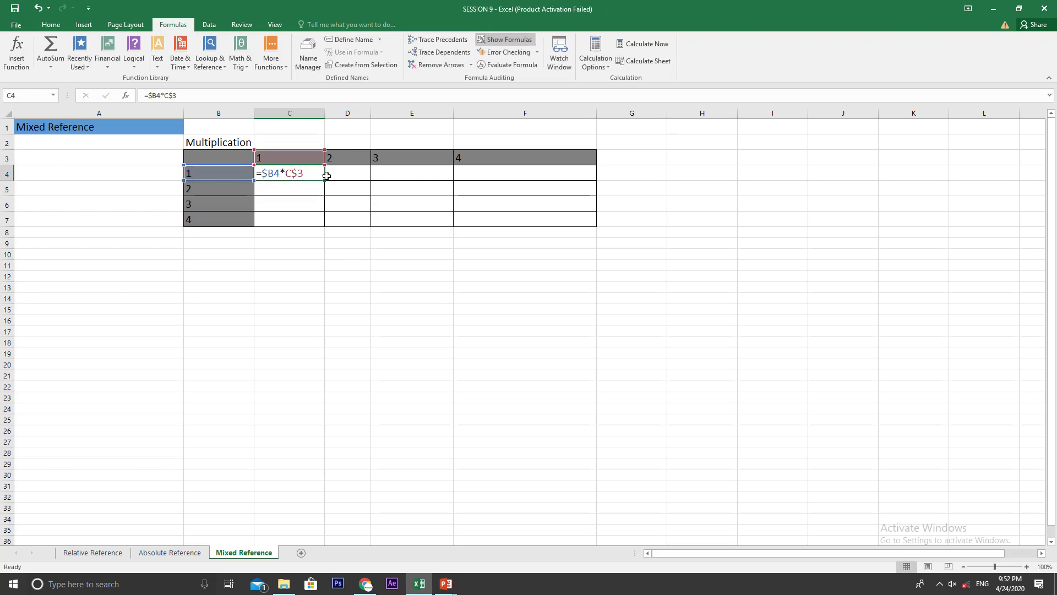
{"action": "left_click_drag", "start_coordinate": [325, 180], "coordinate": [420, 212]}
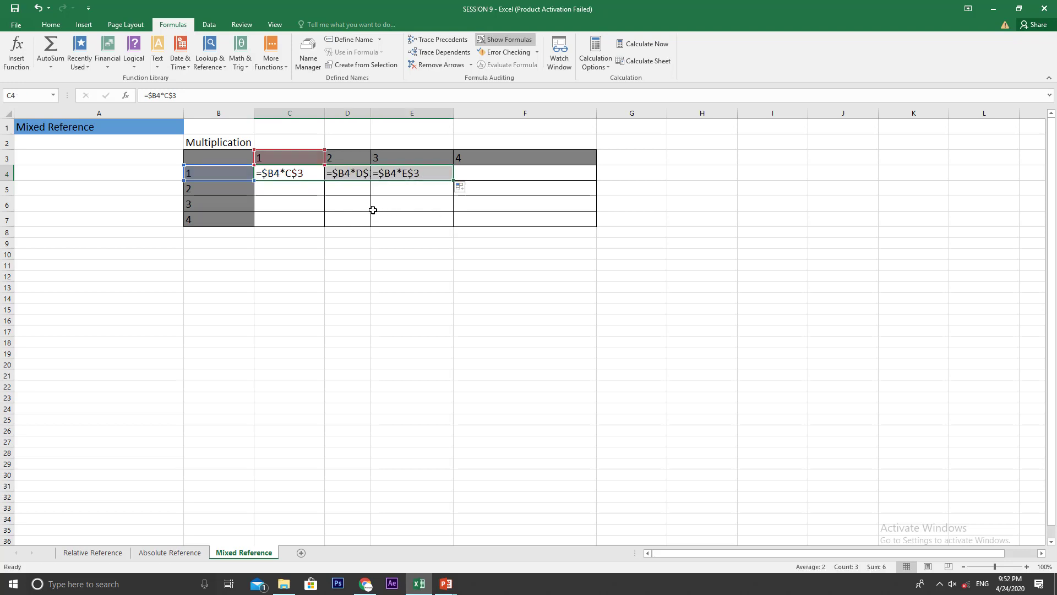
{"action": "key", "text": "ctrl+z"}
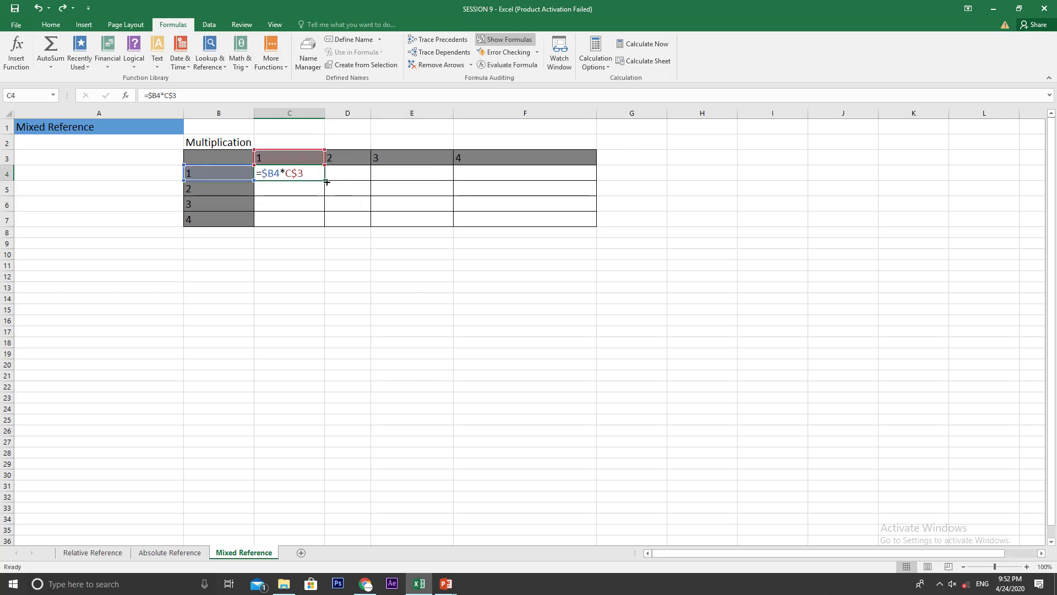
{"action": "left_click_drag", "start_coordinate": [324, 180], "coordinate": [591, 221]}
{"action": "left_click_drag", "start_coordinate": [597, 181], "coordinate": [600, 228]}
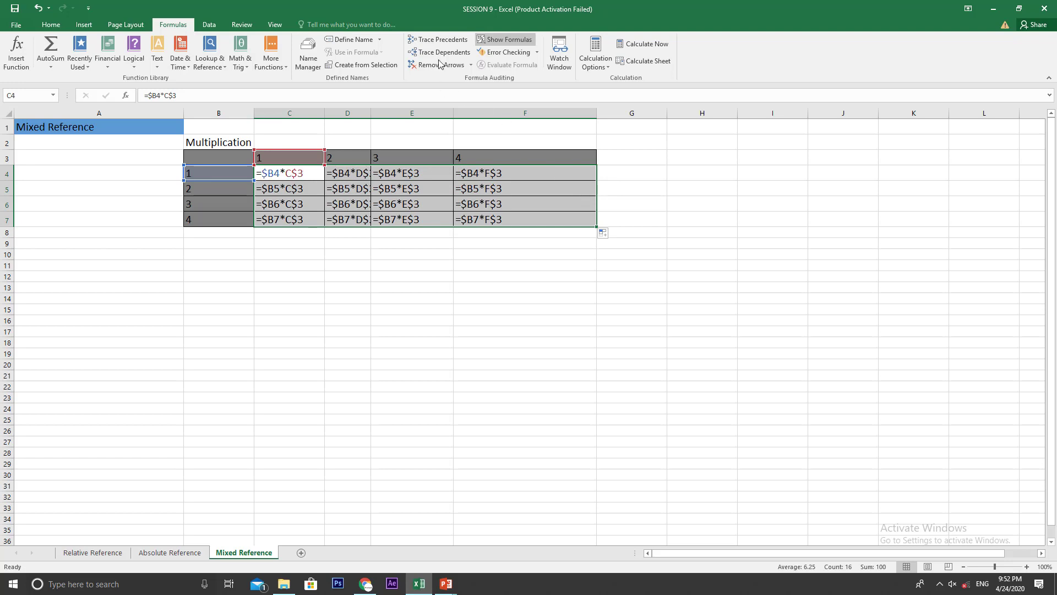
Step: Show the sheet's results instead of formulas, and fit the widths of columns F and E to their contents
{"action": "left_click", "coordinate": [505, 39]}
{"action": "left_click", "coordinate": [386, 203]}
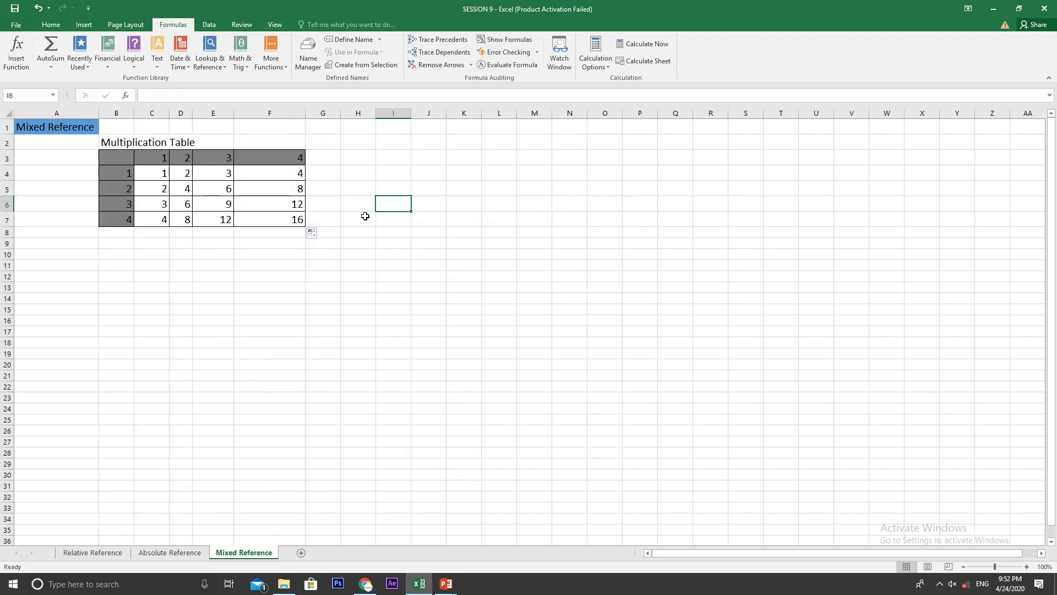
{"action": "double_click", "coordinate": [305, 114]}
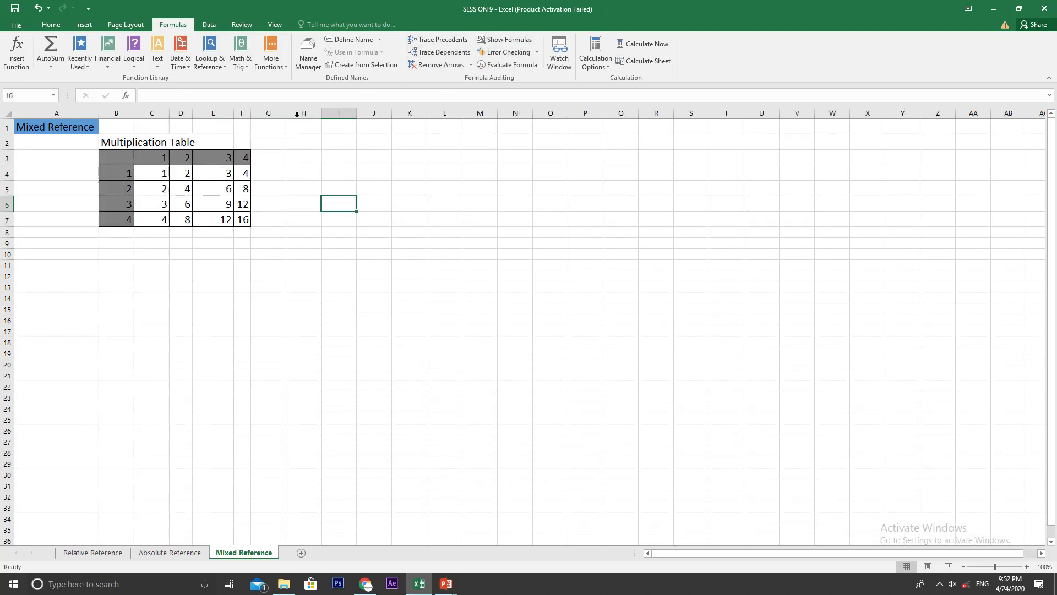
{"action": "double_click", "coordinate": [234, 114]}
{"action": "left_click", "coordinate": [167, 274]}
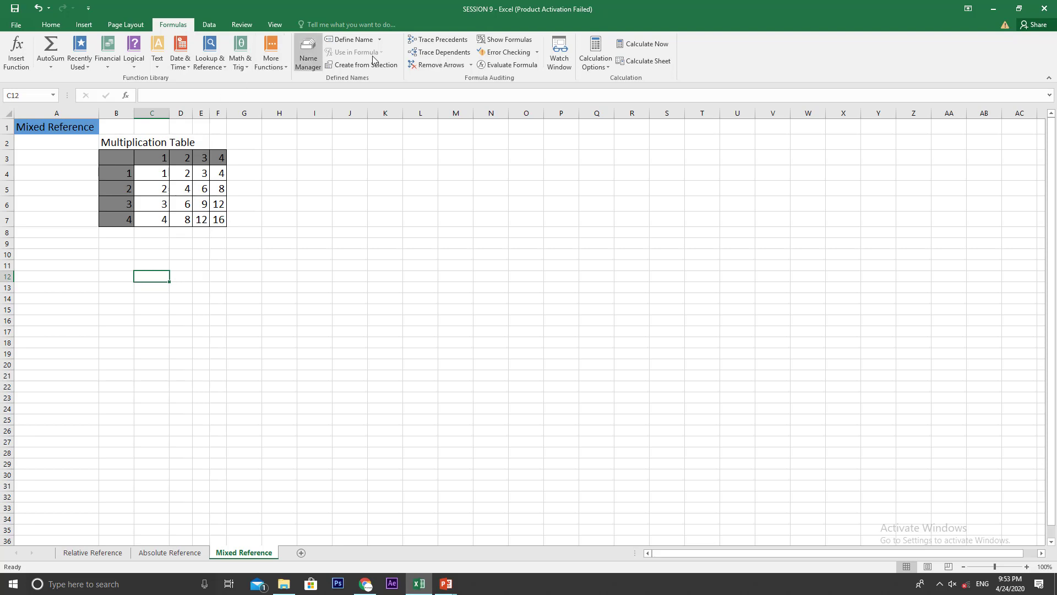
Step: Display the sheet's formulas again and fit the widths of columns C to F to the full formulas
{"action": "key", "text": "ctrl+grave"}
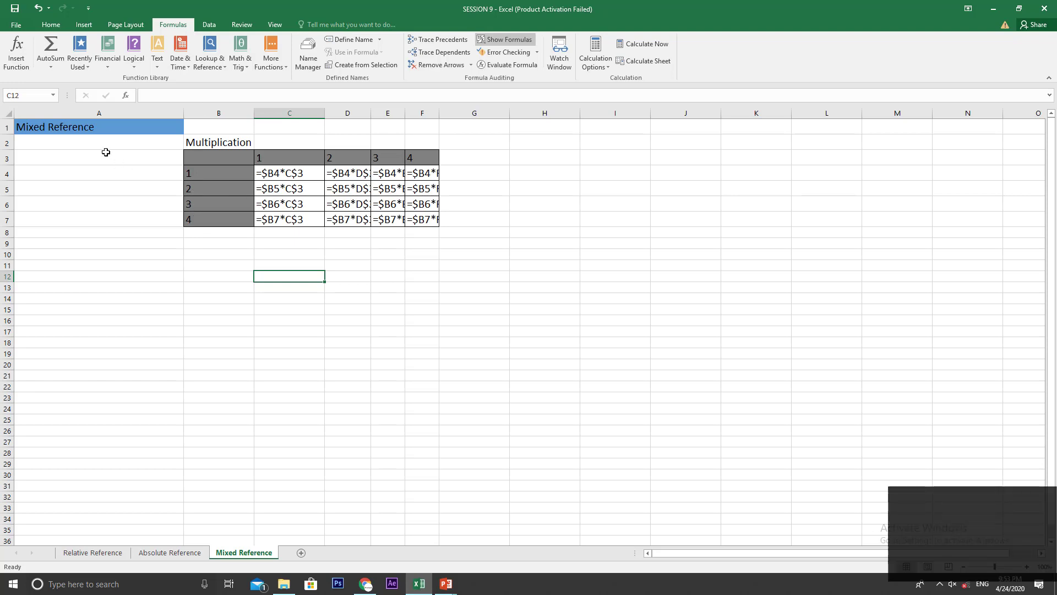
{"action": "left_click", "coordinate": [5, 158]}
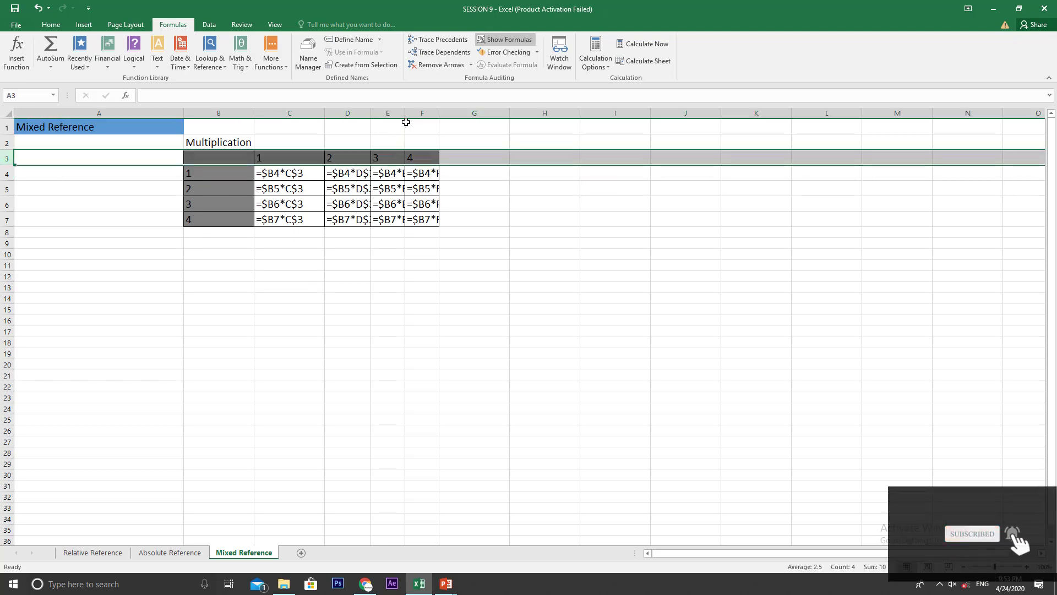
{"action": "left_click_drag", "start_coordinate": [408, 112], "coordinate": [423, 113]}
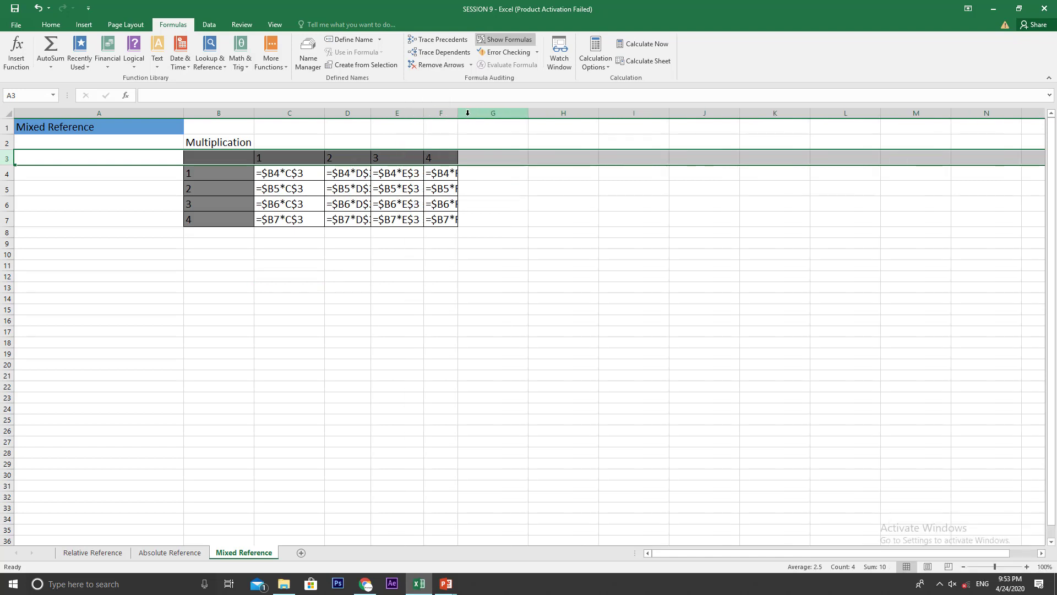
{"action": "left_click", "coordinate": [448, 113]}
{"action": "left_click", "coordinate": [300, 303]}
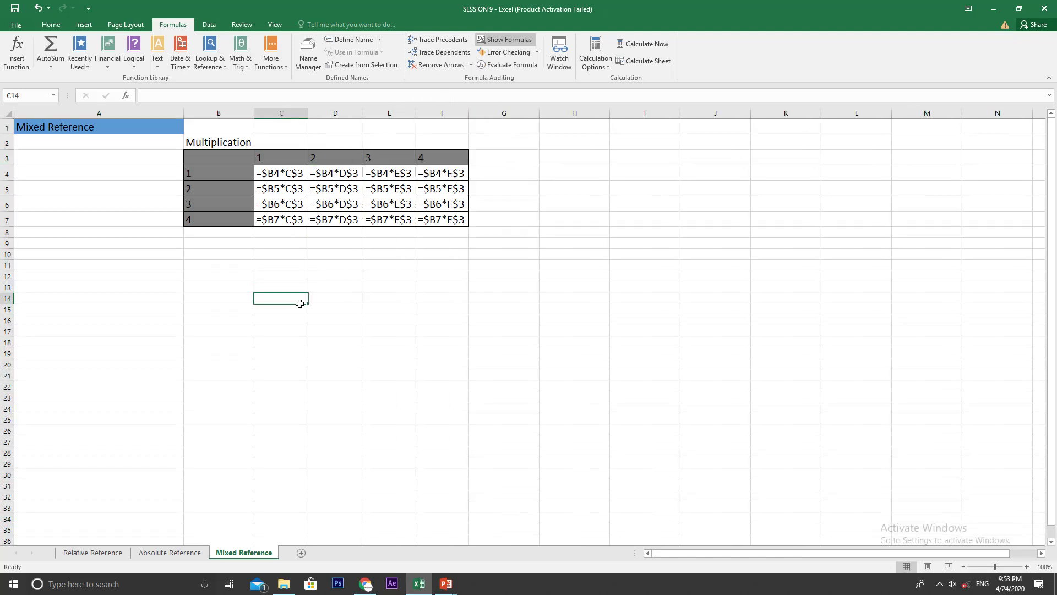